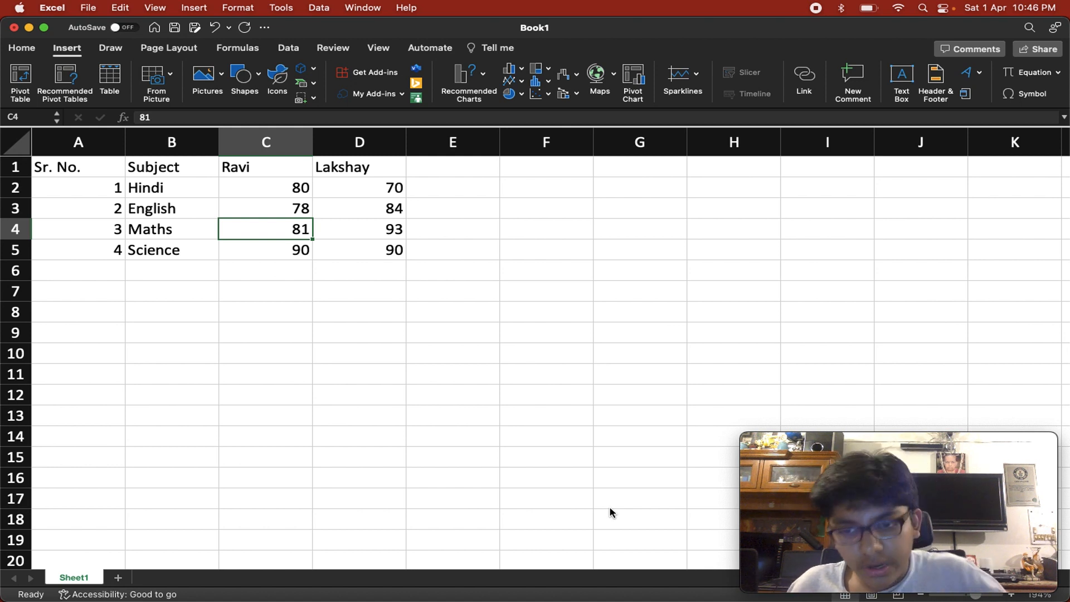
key(XF86AudioRaiseVolume)
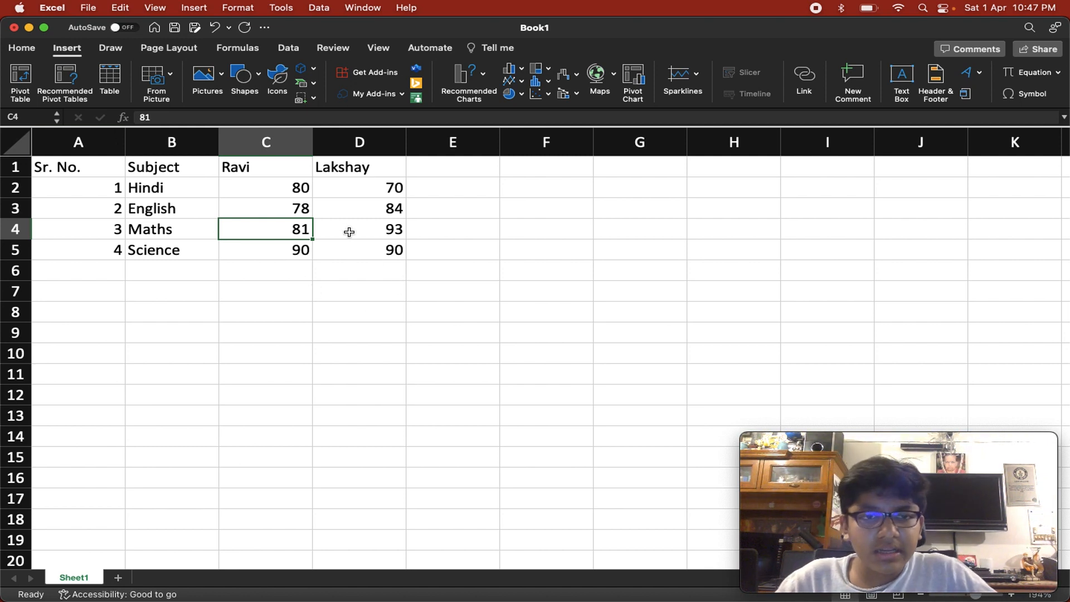
click(342, 258)
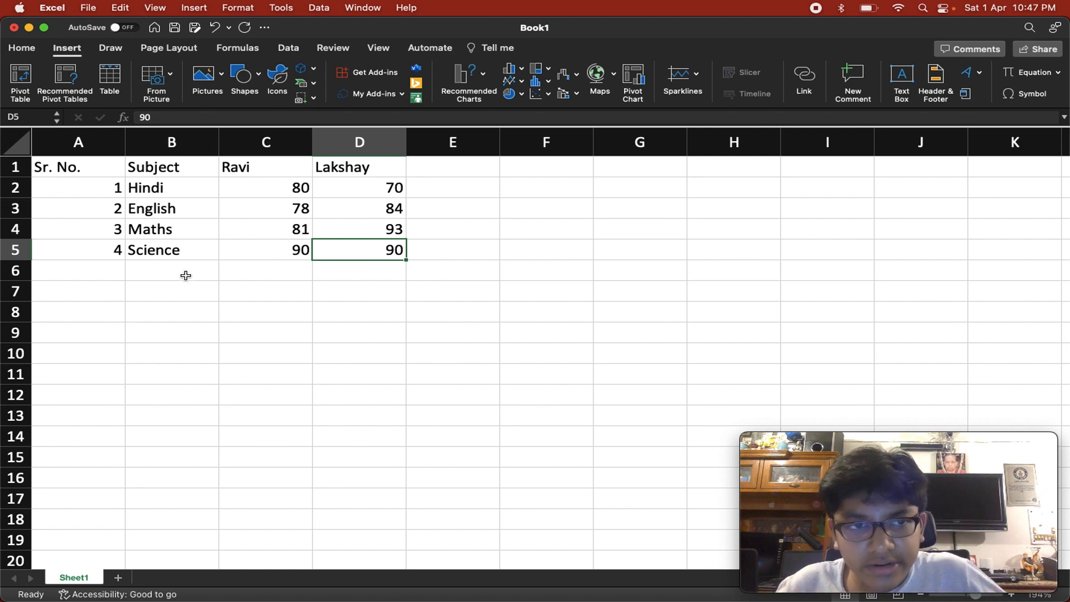
click(184, 274)
click(128, 312)
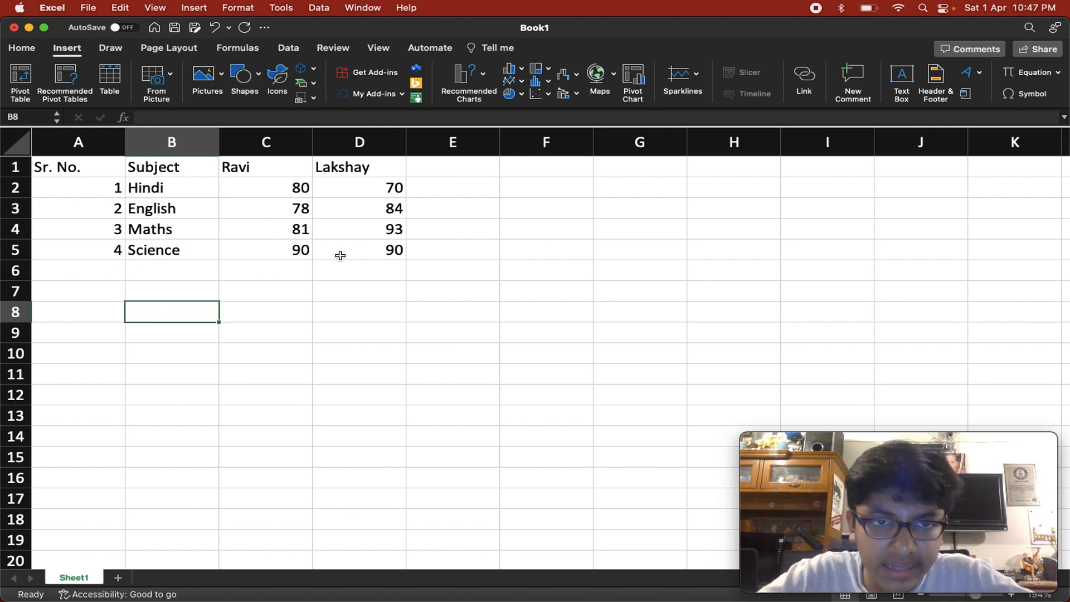
Insert the recommended Clustered Column chart for the marks table A1:D5 and move it up and left, partly over the data.
drag(342, 253, 35, 163)
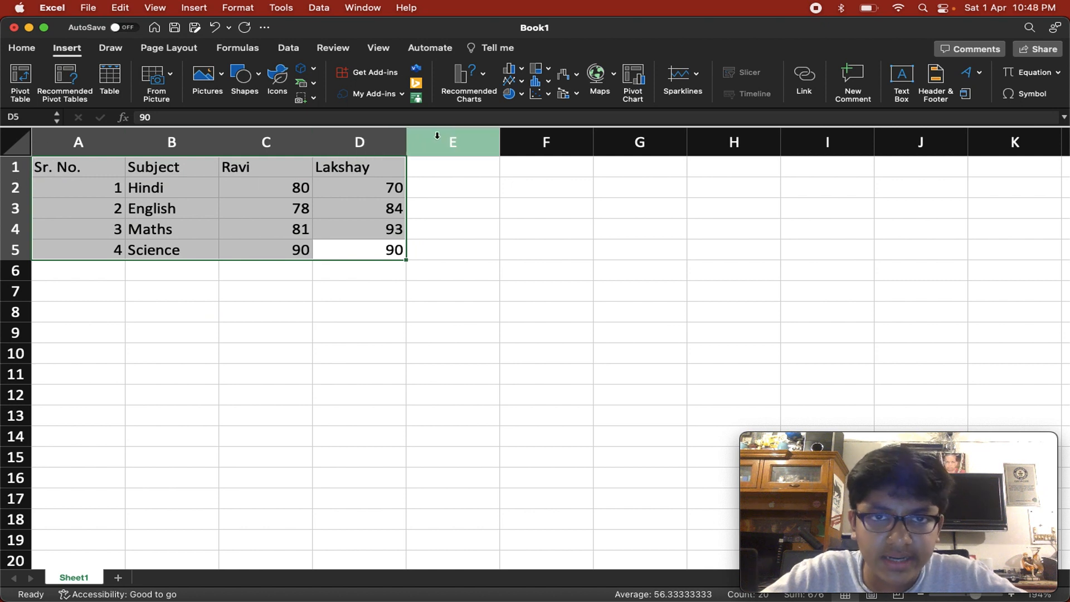
click(485, 75)
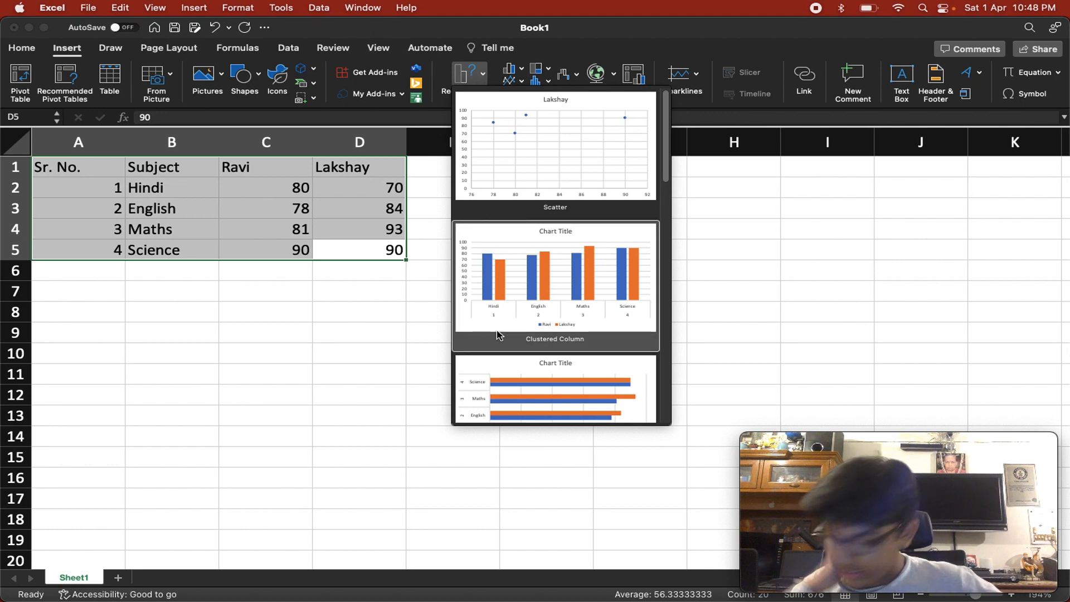
scroll(531, 361, down, 10)
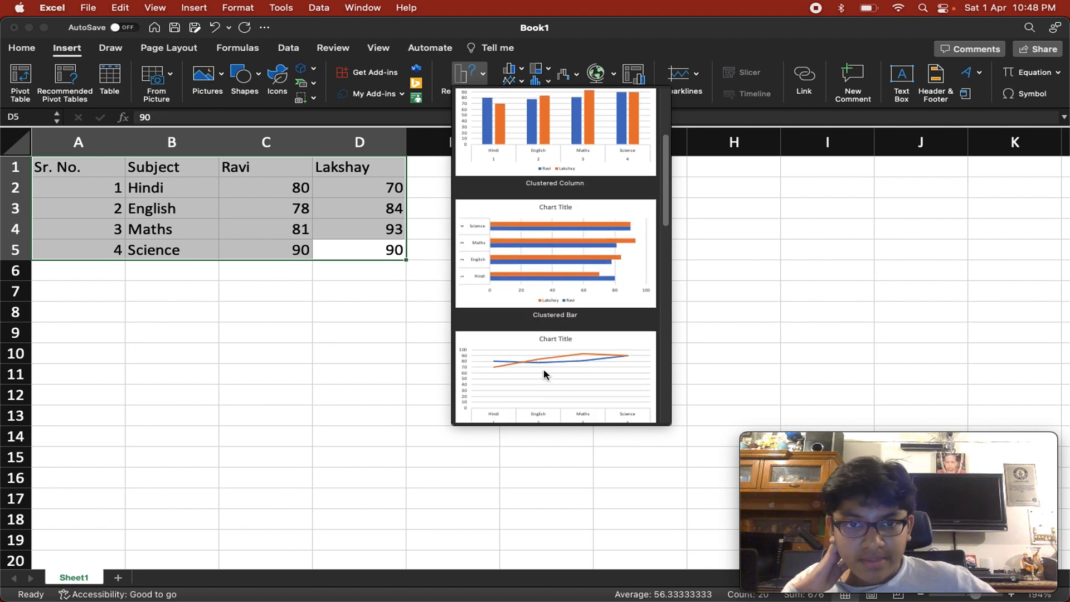
scroll(543, 370, up, 10)
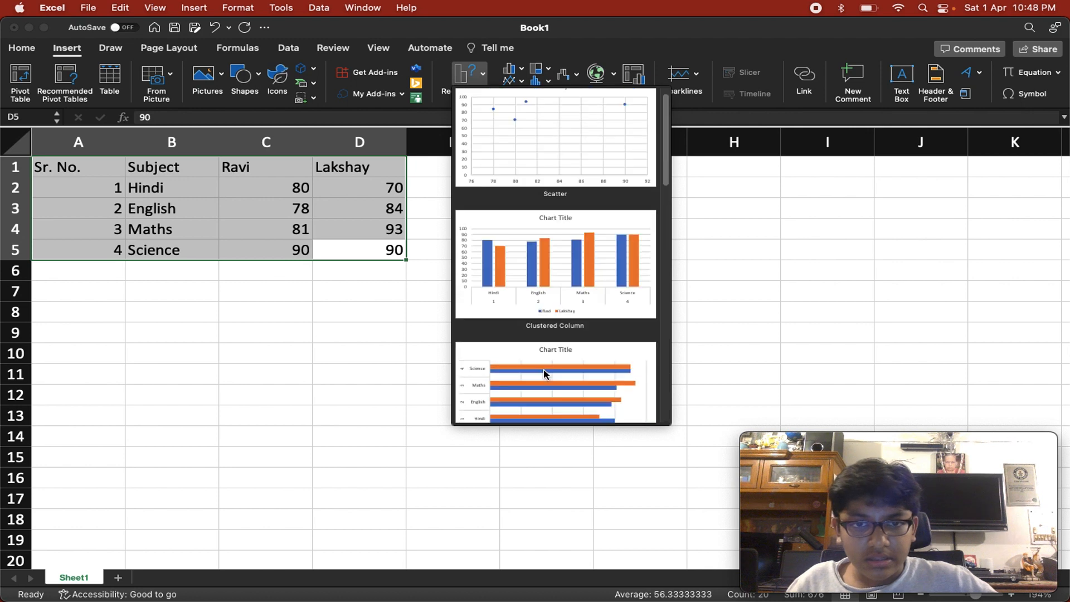
click(516, 319)
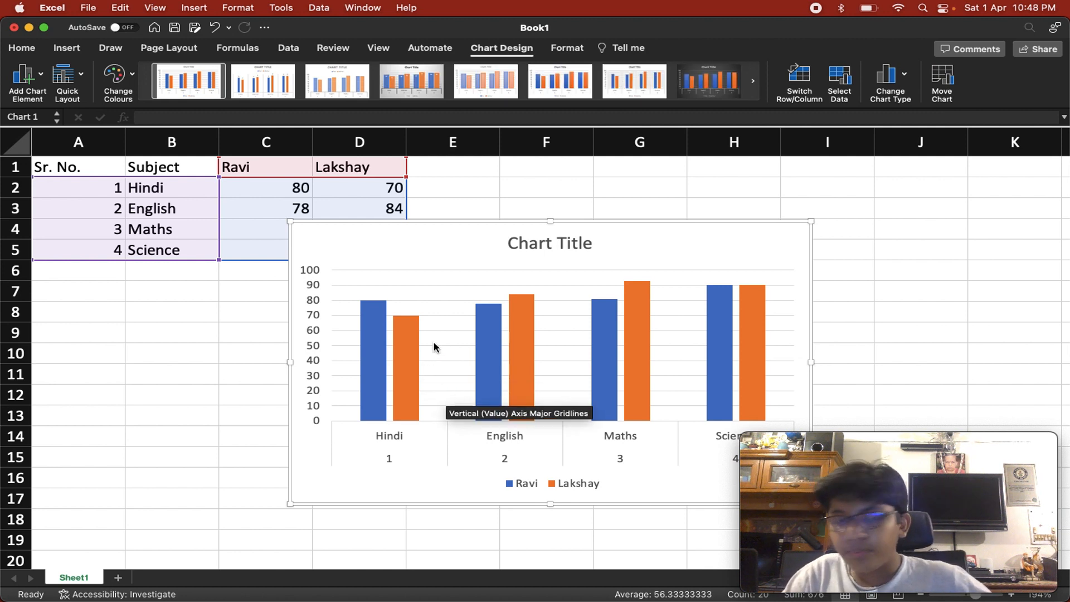
drag(401, 263, 289, 232)
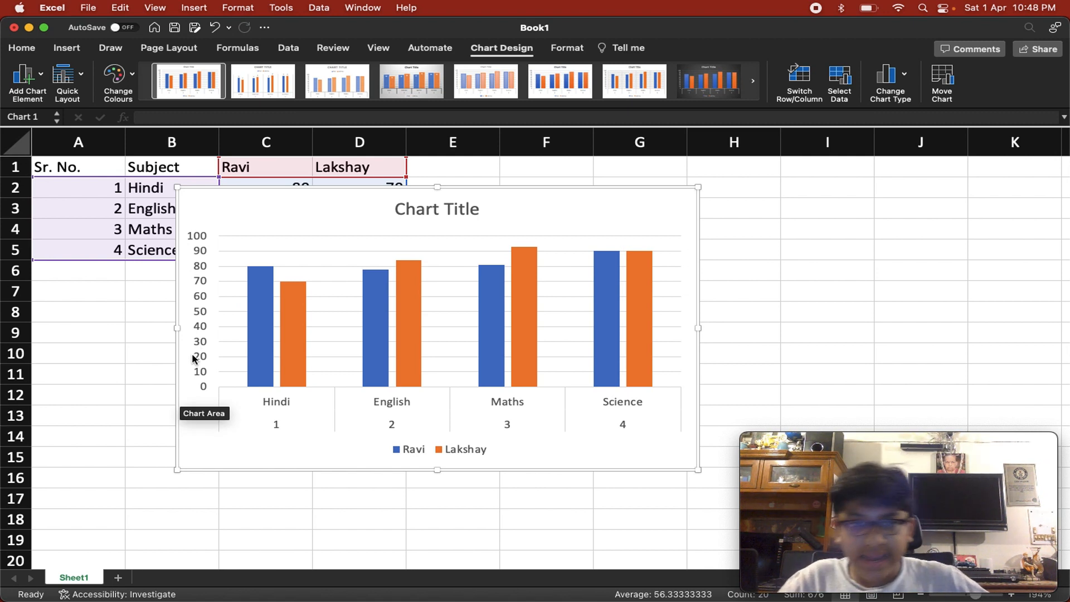
Set the chart title to "Data".
click(434, 209)
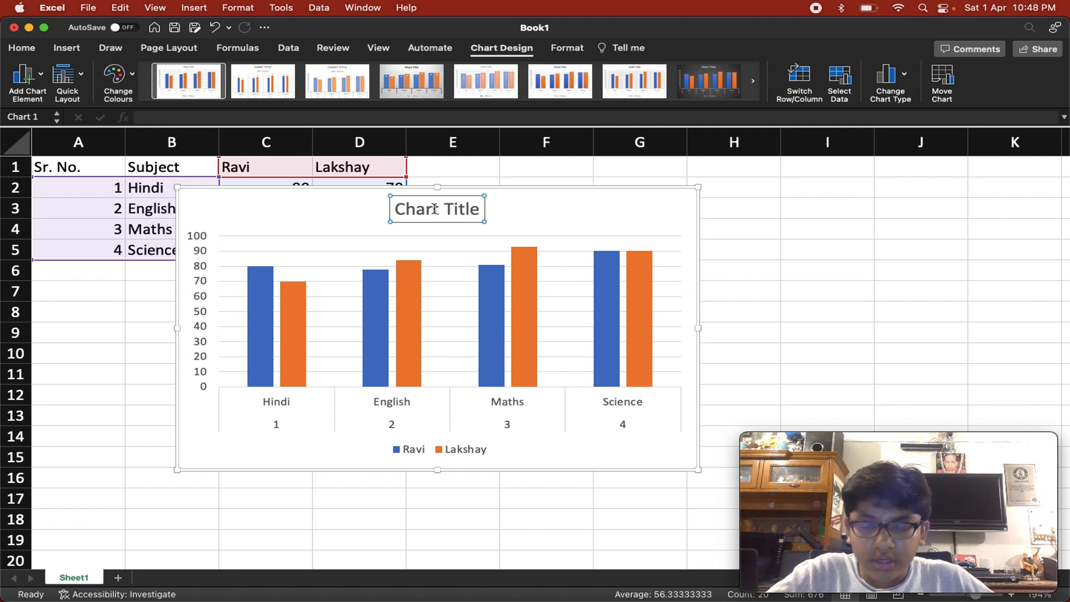
click(434, 209)
double_click(436, 210)
triple_click(435, 210)
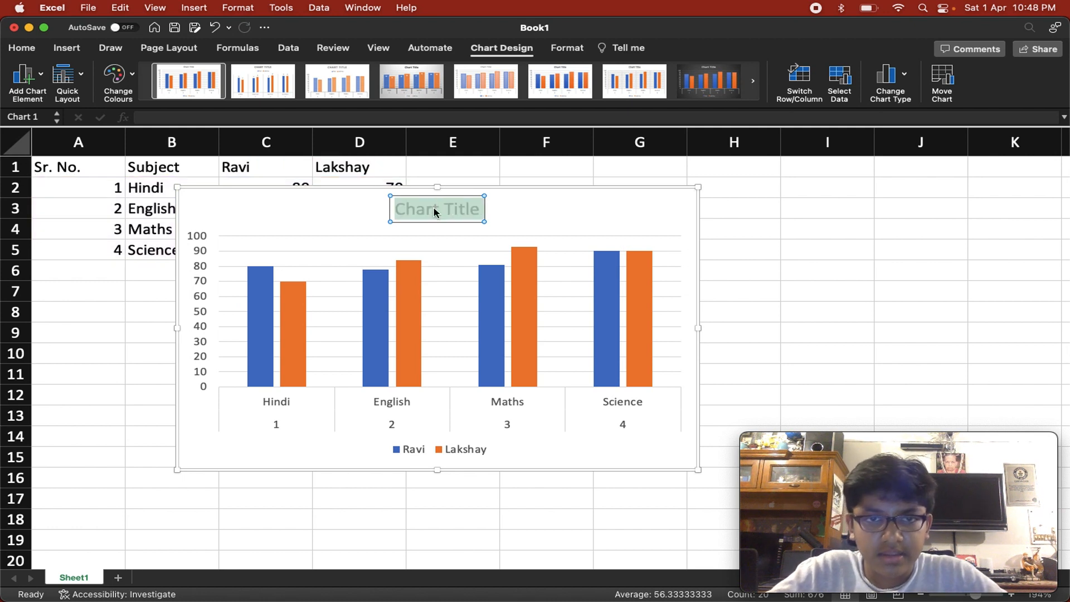
text(Data)
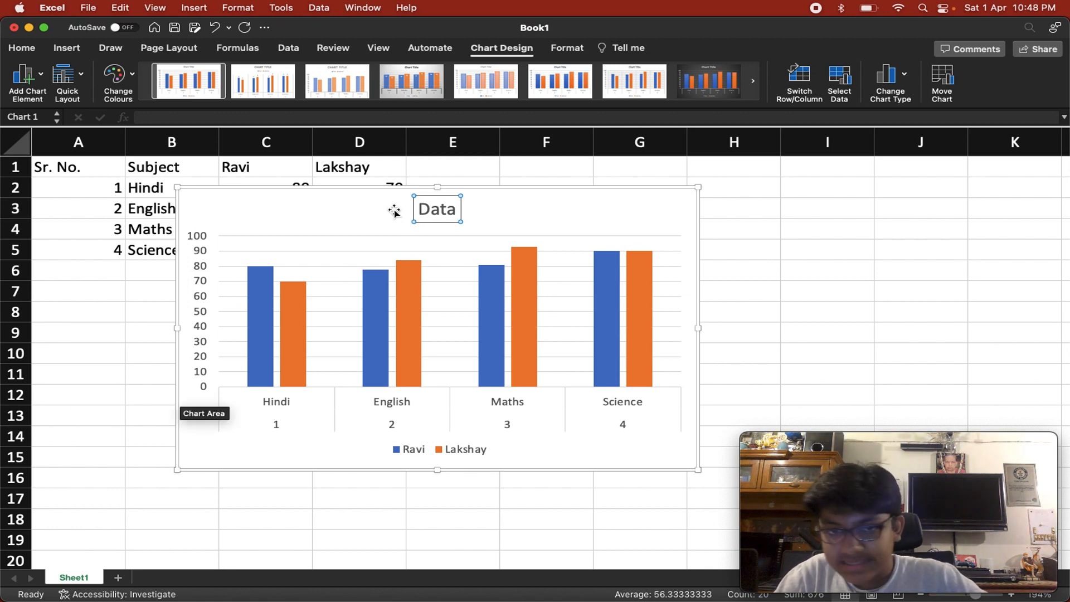
Examine the two students' column series and the subject labels on the chart's horizontal axis.
click(533, 277)
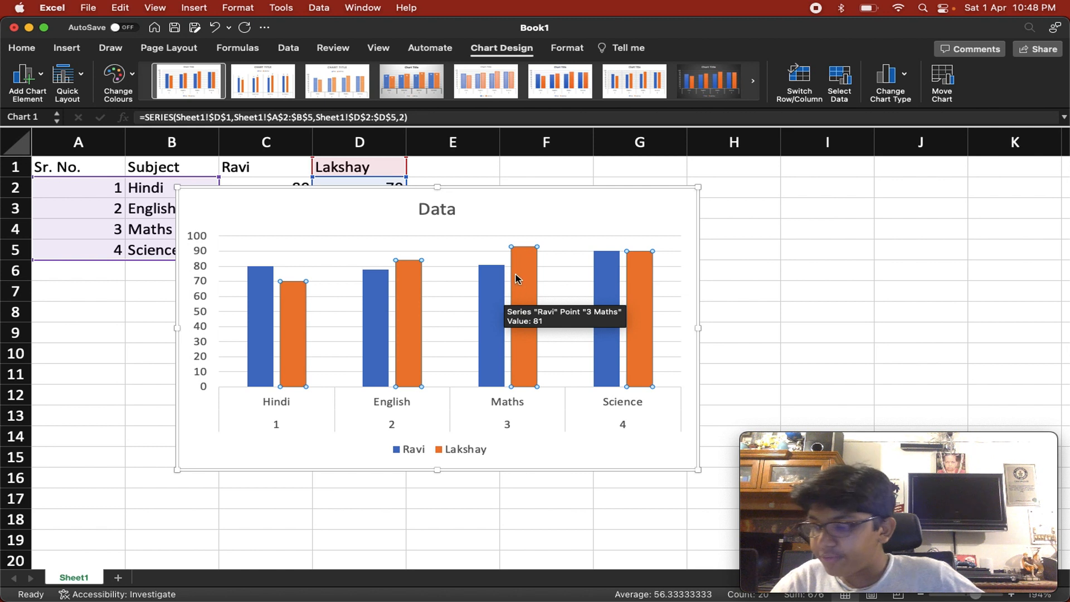
click(568, 239)
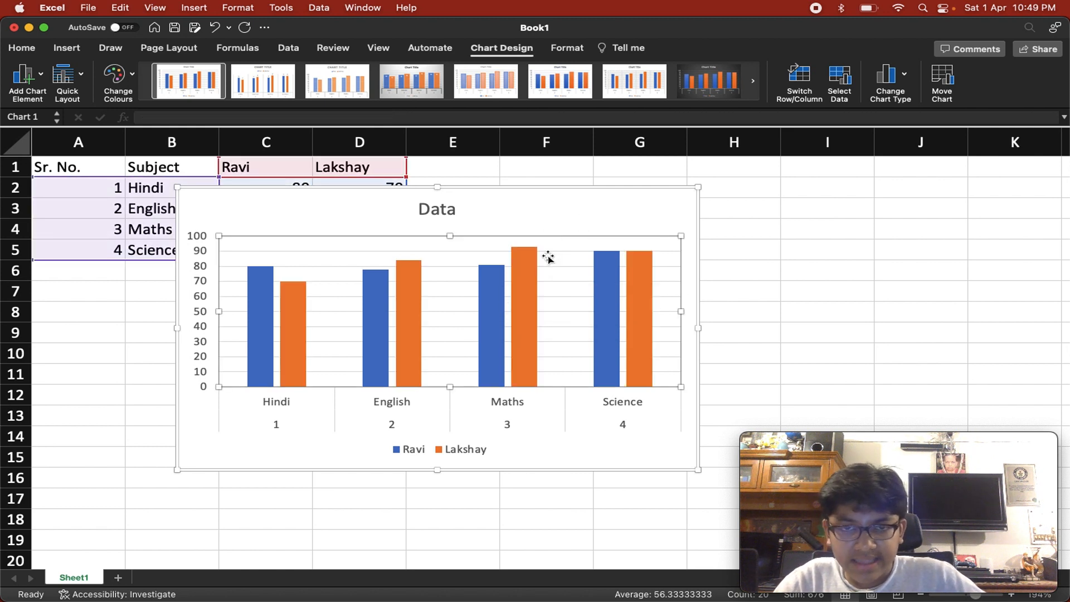
click(540, 212)
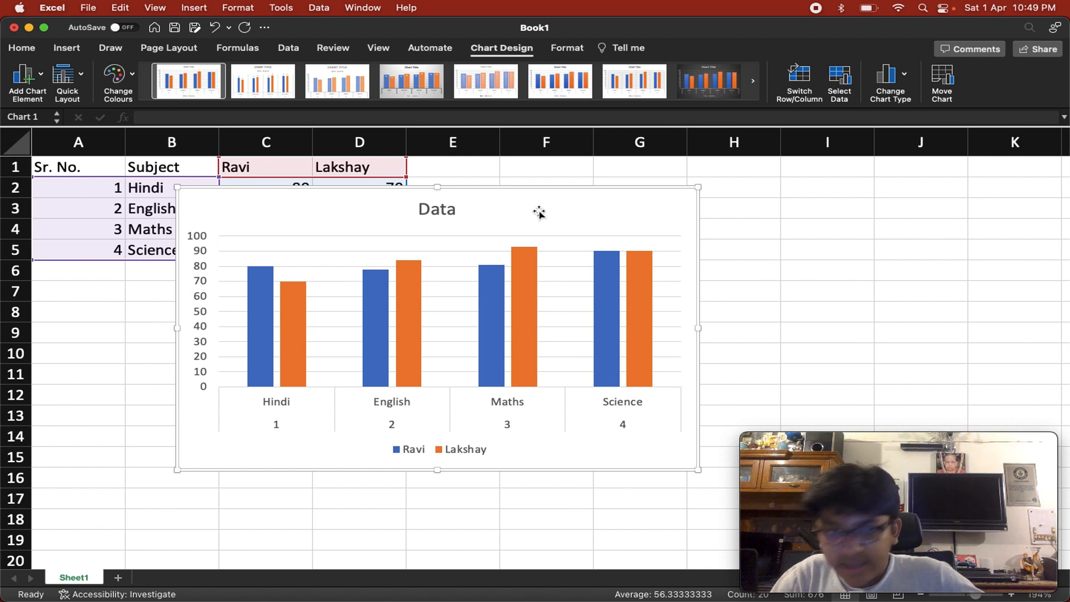
click(293, 289)
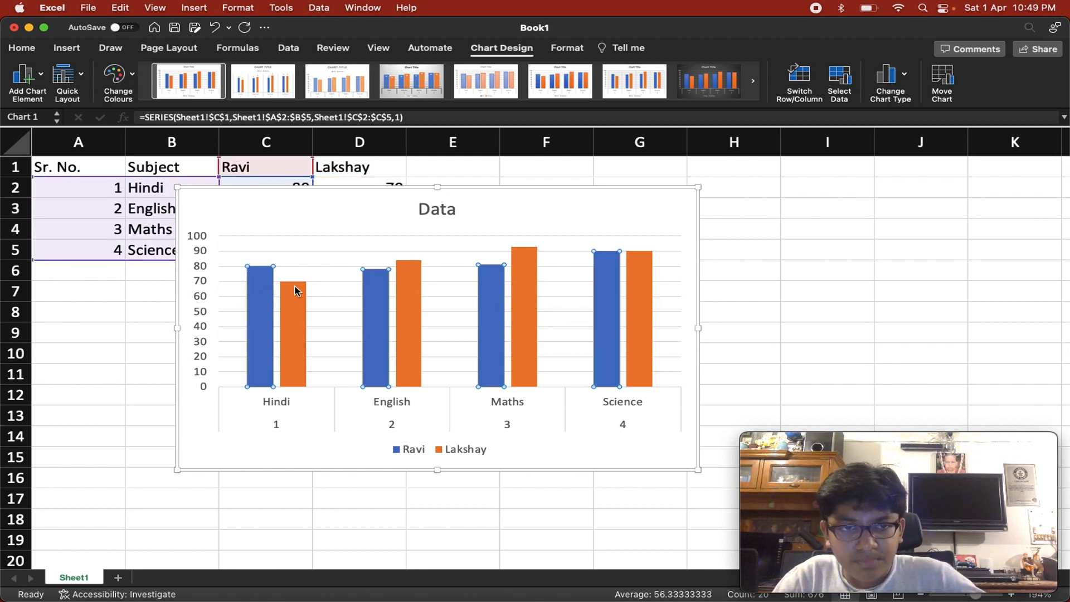
click(334, 302)
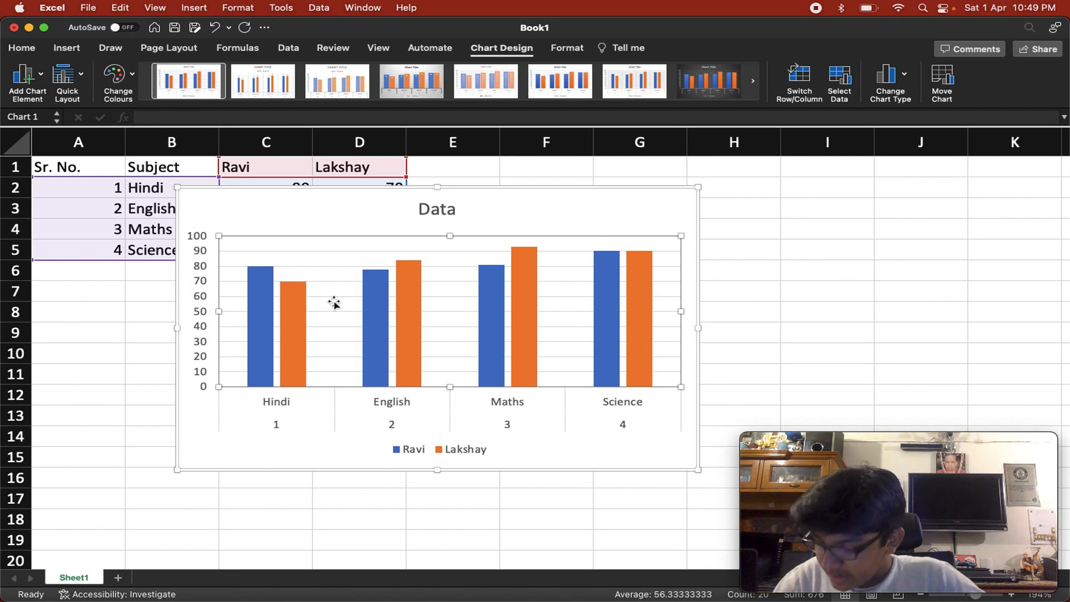
click(267, 406)
click(370, 406)
click(504, 419)
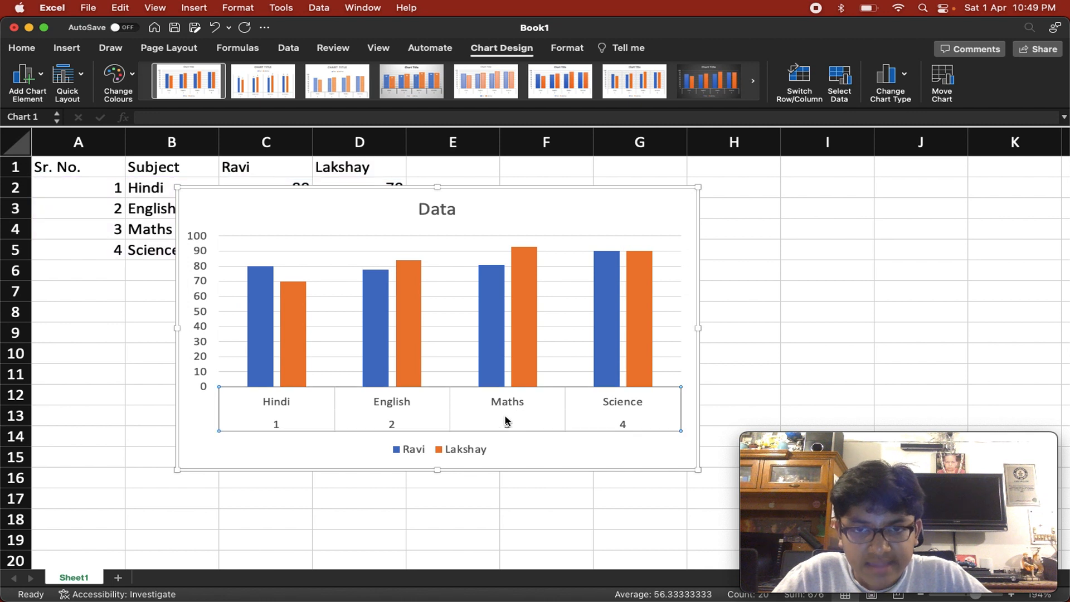
click(574, 410)
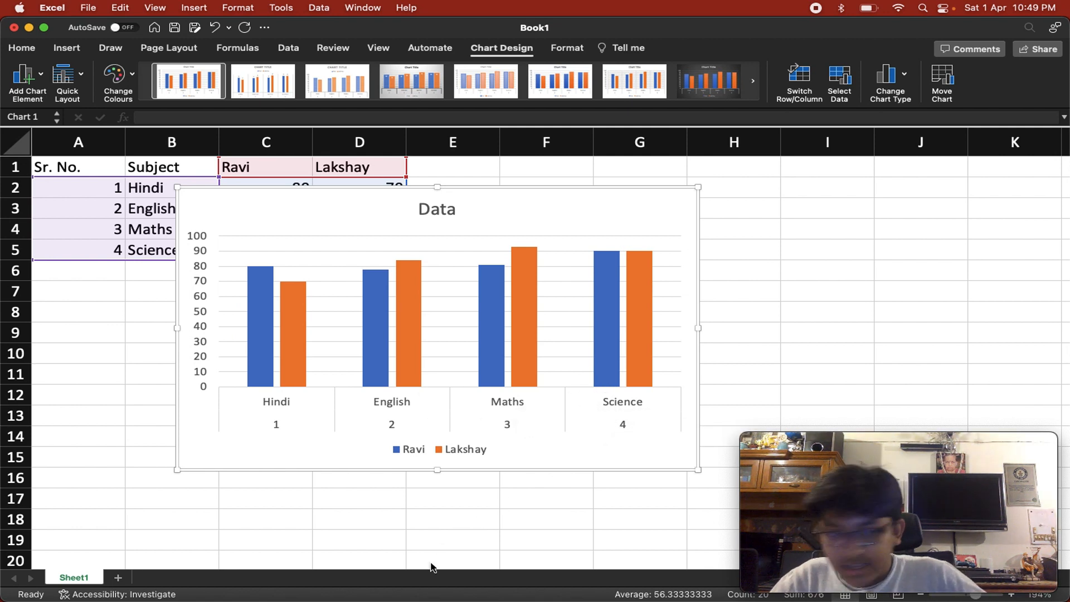
Compare the chart's legend entries with the blue and orange columns to see which student each colour represents.
click(391, 454)
click(395, 452)
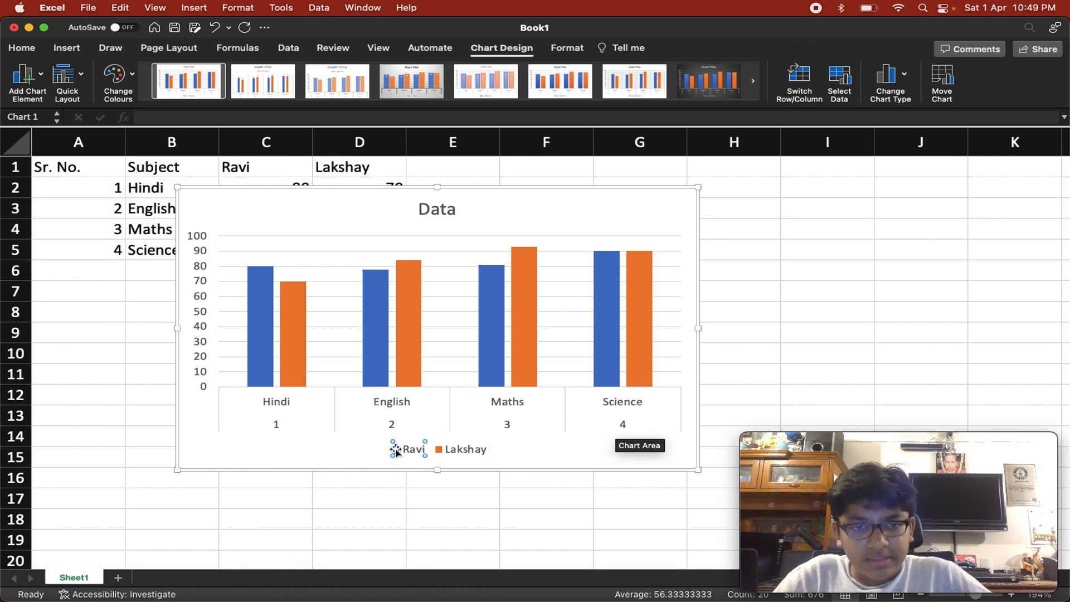
click(362, 448)
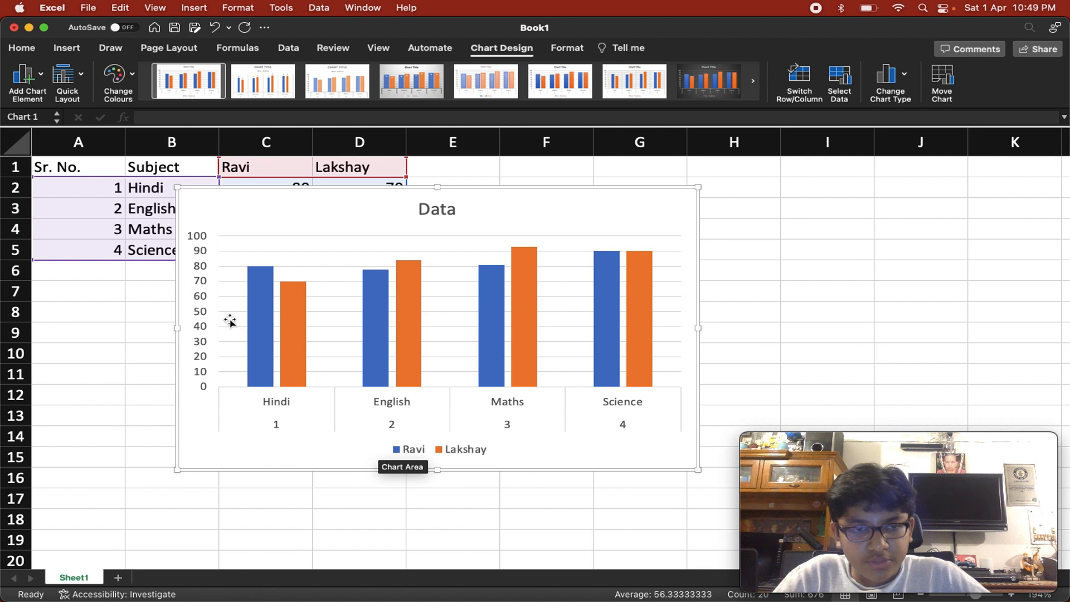
click(399, 449)
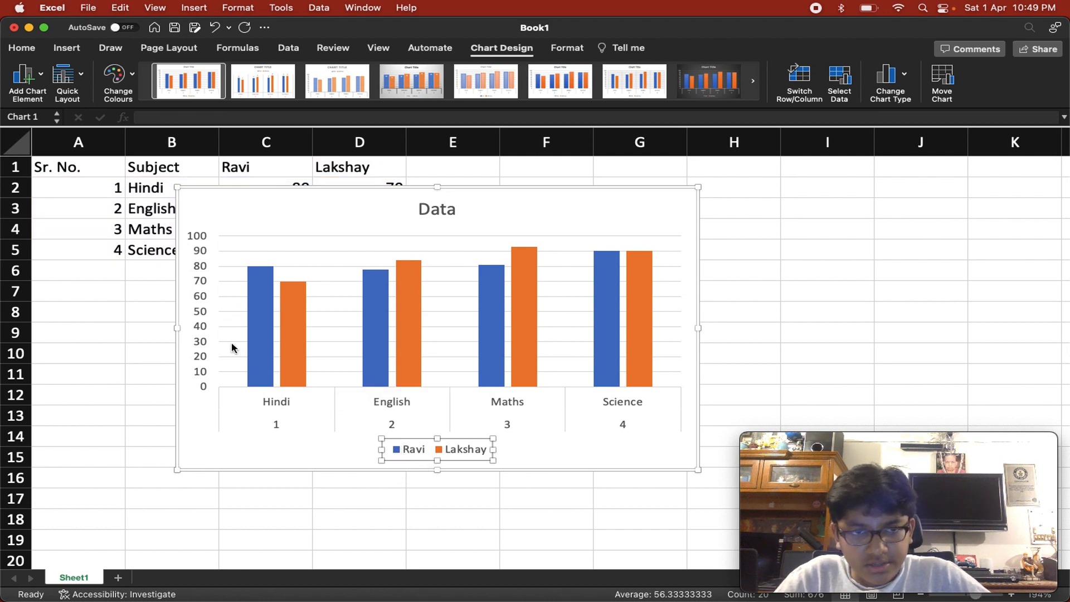
click(232, 342)
click(423, 445)
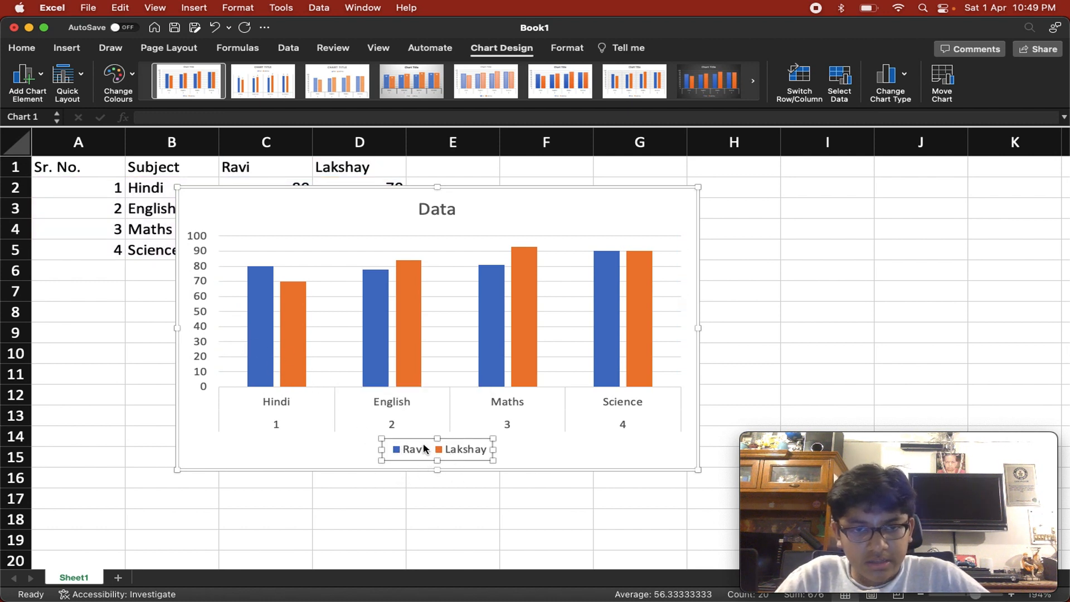
click(295, 365)
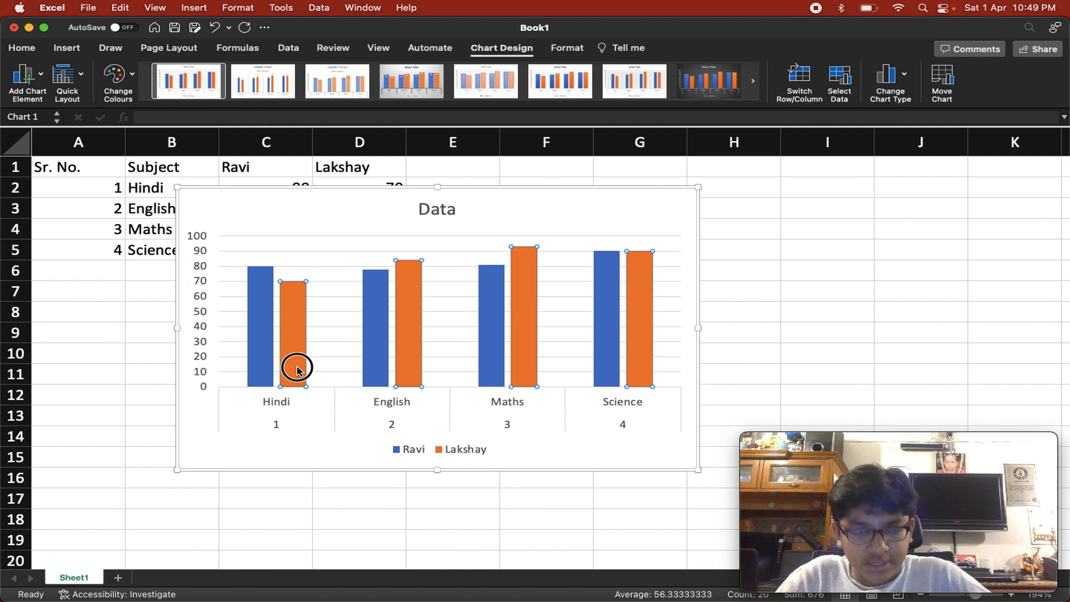
click(334, 430)
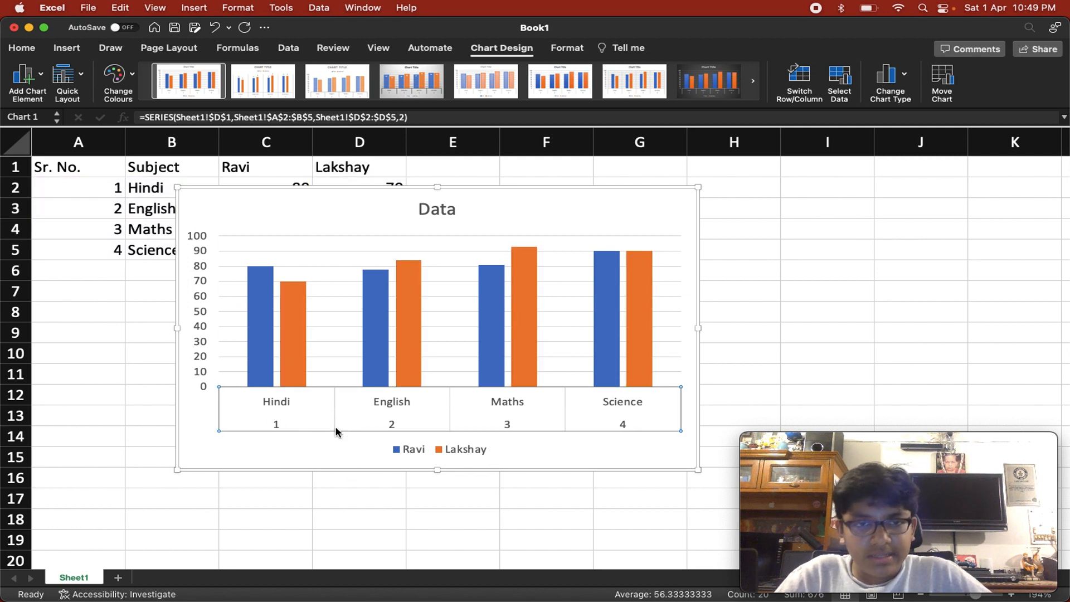
click(292, 442)
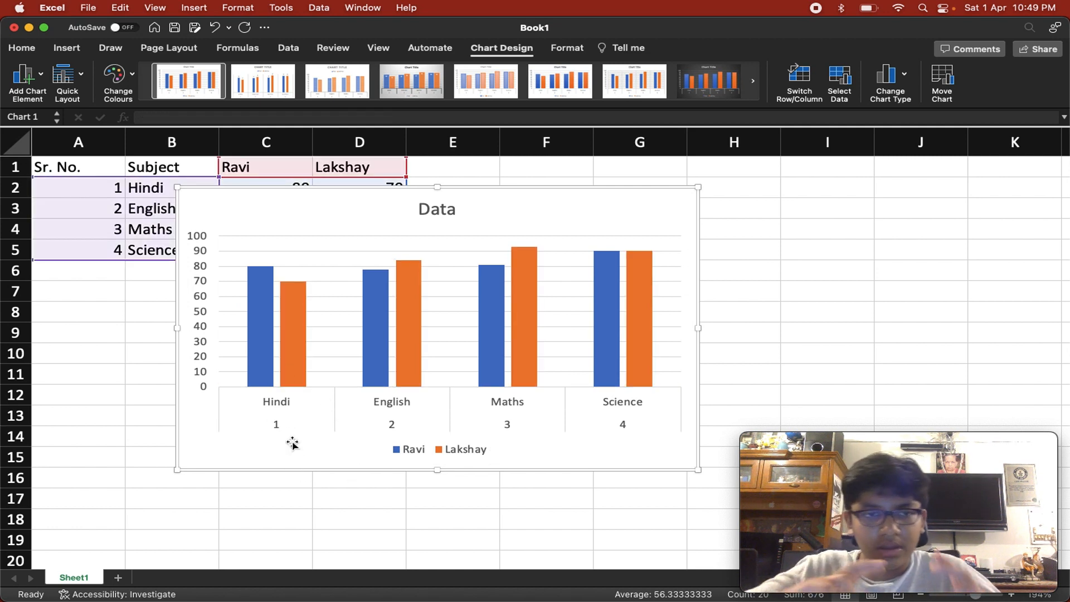
click(249, 330)
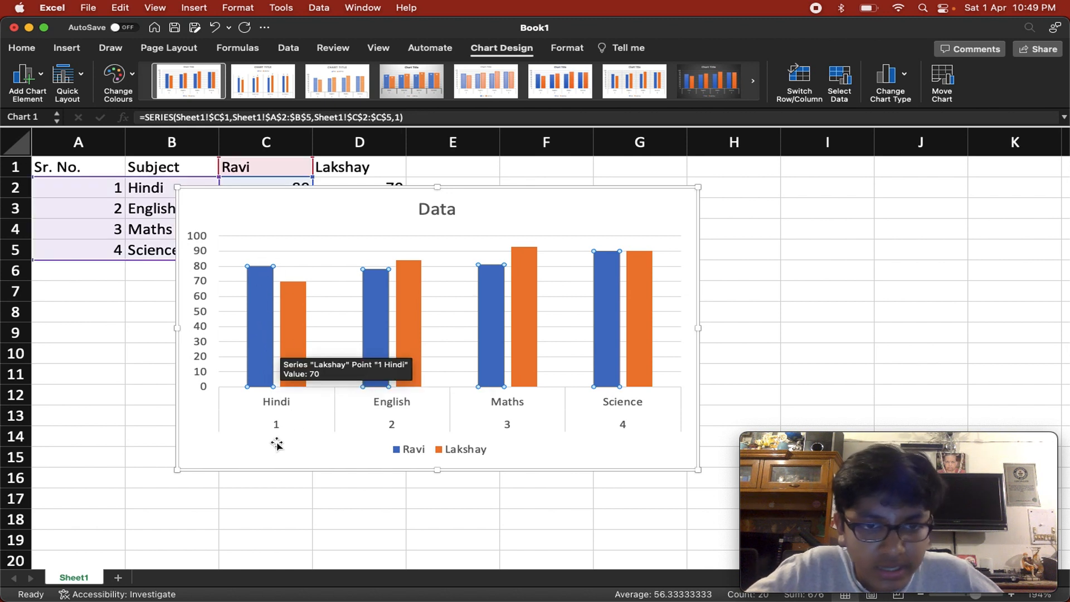
Examine the chart's subject categories and legend, and check the marks of both students' Hindi columns.
click(419, 409)
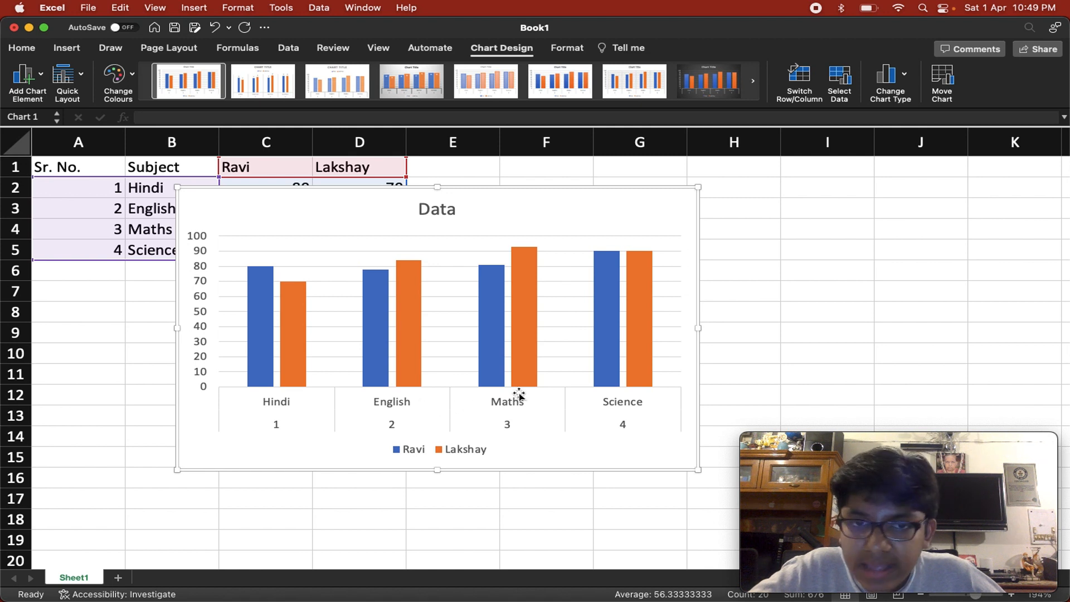
click(533, 408)
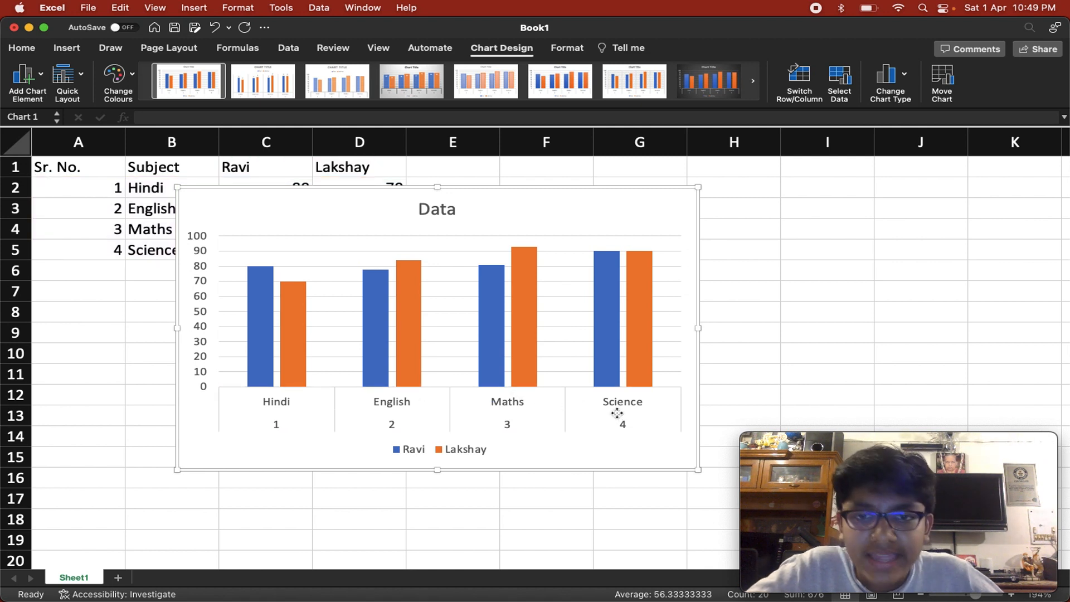
click(621, 441)
click(622, 440)
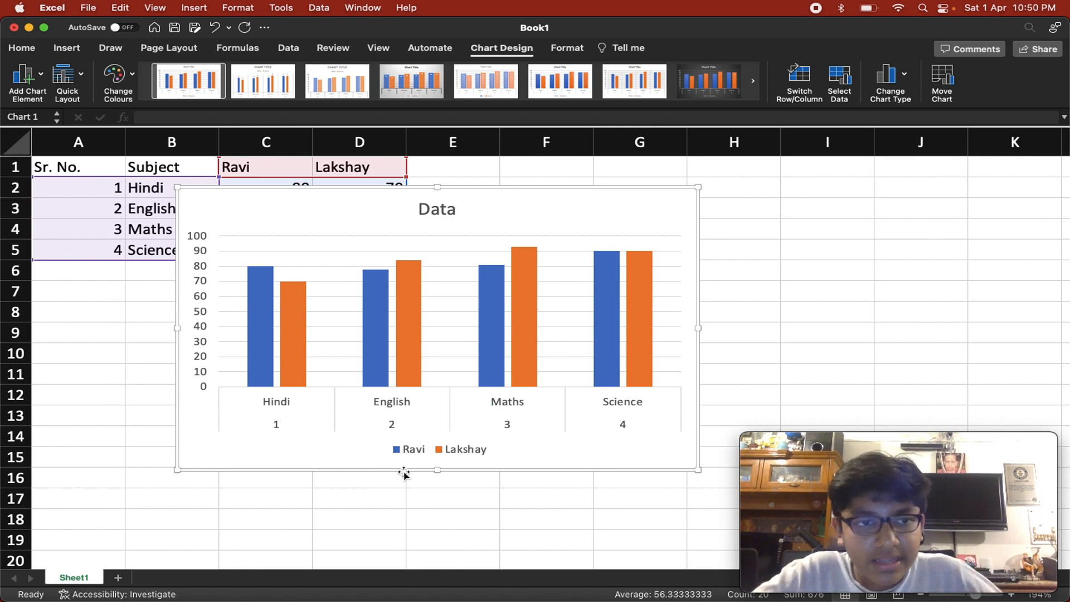
click(471, 536)
click(472, 438)
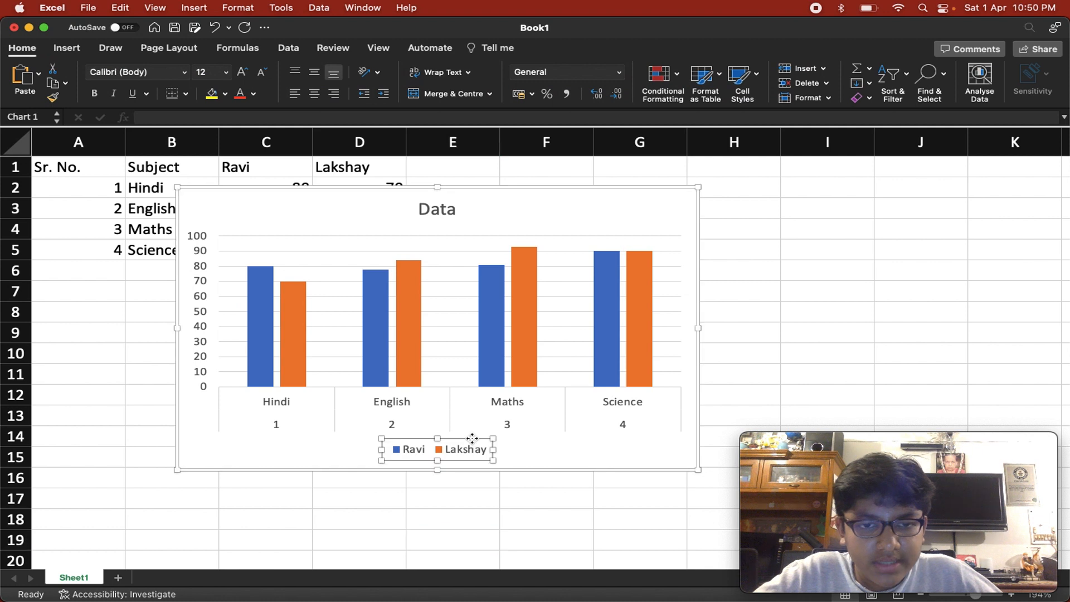
click(291, 336)
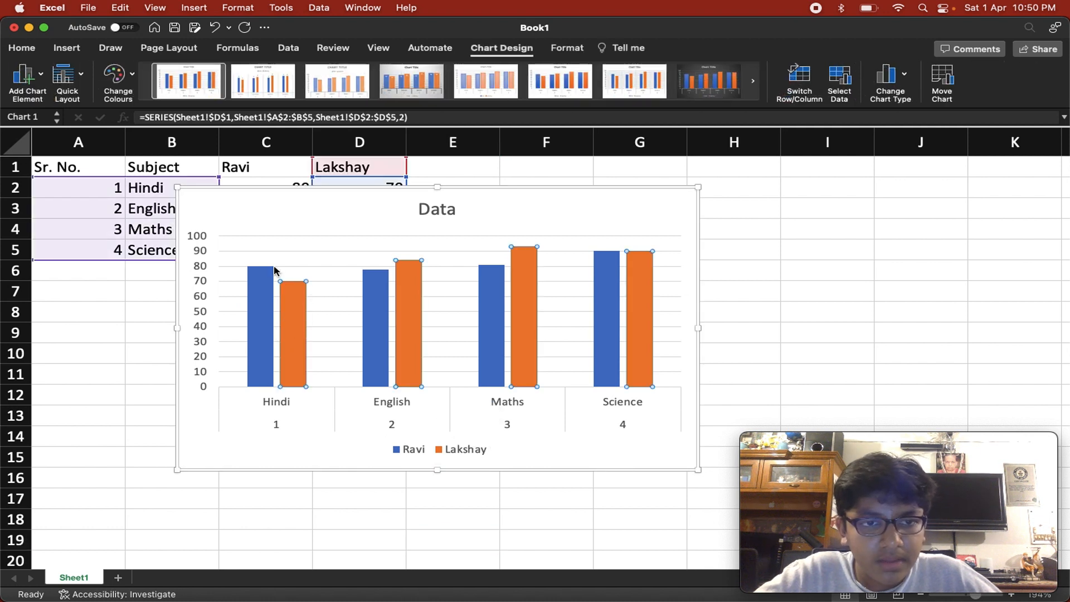
mouse_move(253, 371)
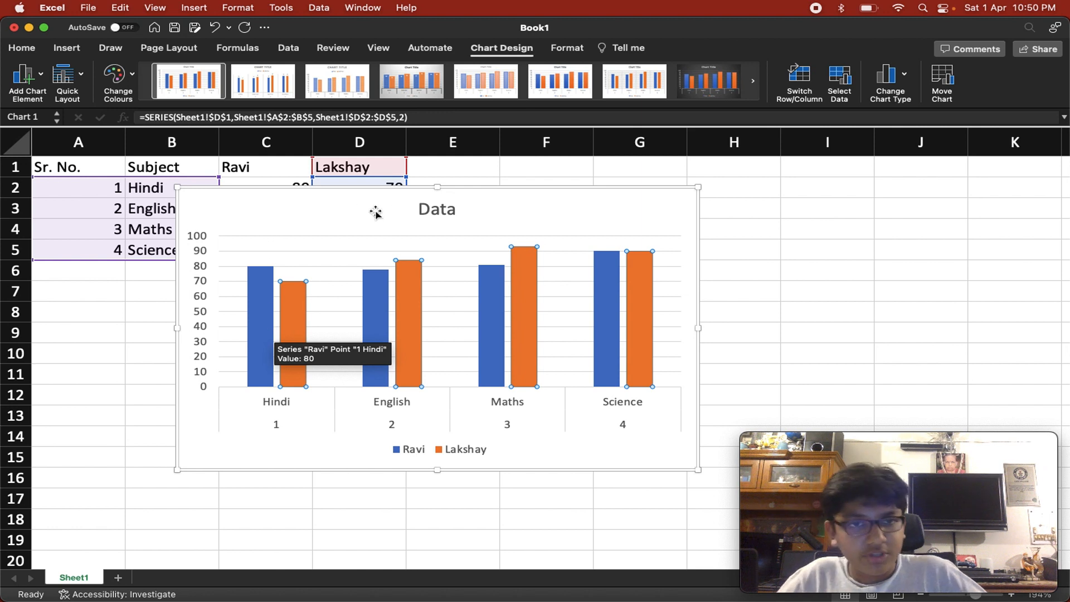
Change the chart title to "Marks Obtained" and dismiss the title formatting options.
click(444, 211)
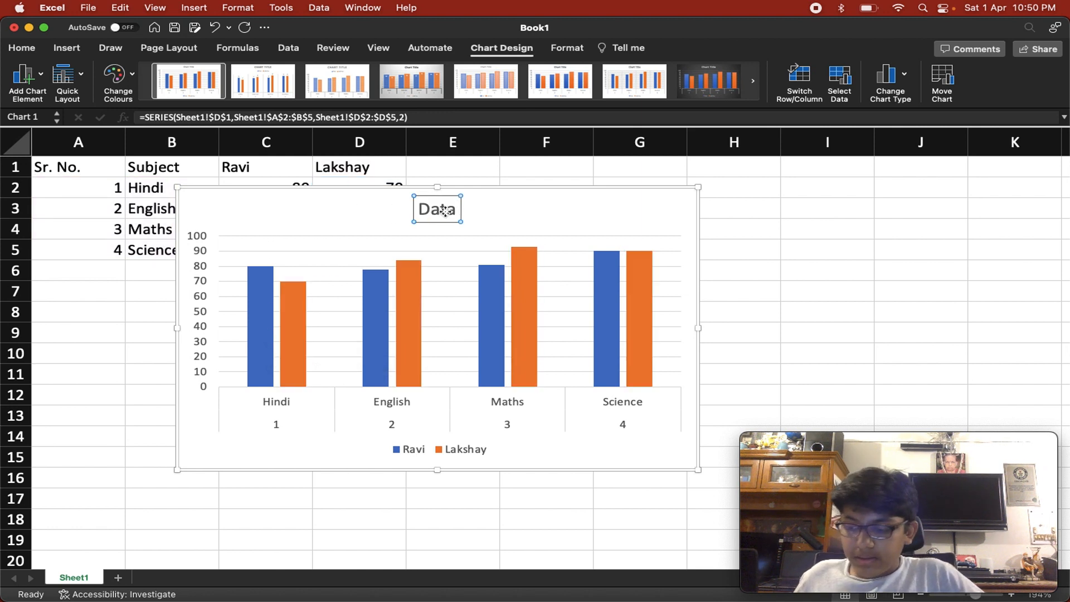
double_click(444, 211)
text(Ma)
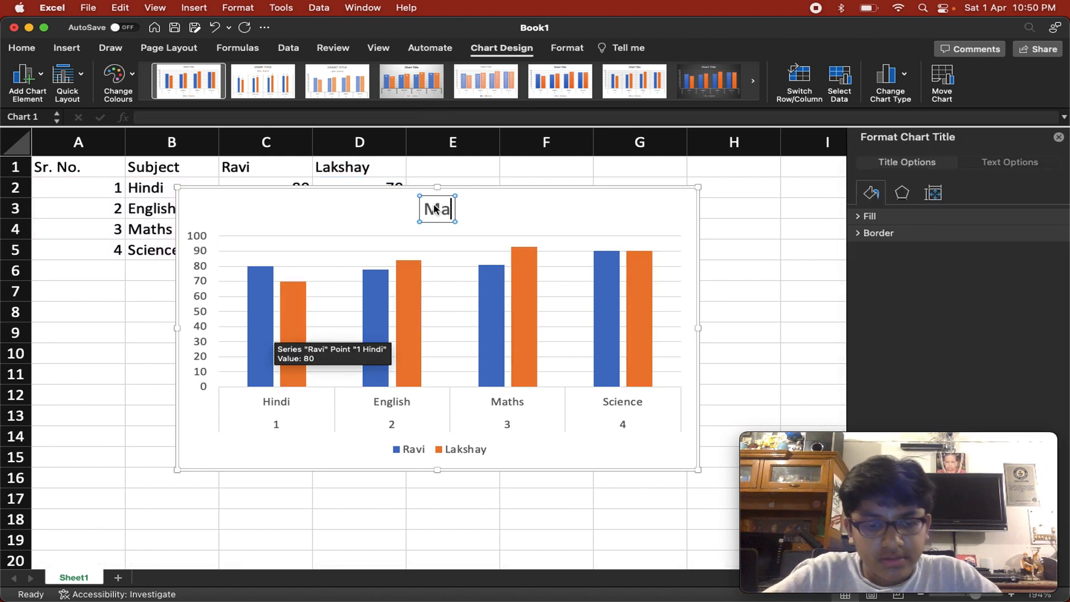
text(rks Obta)
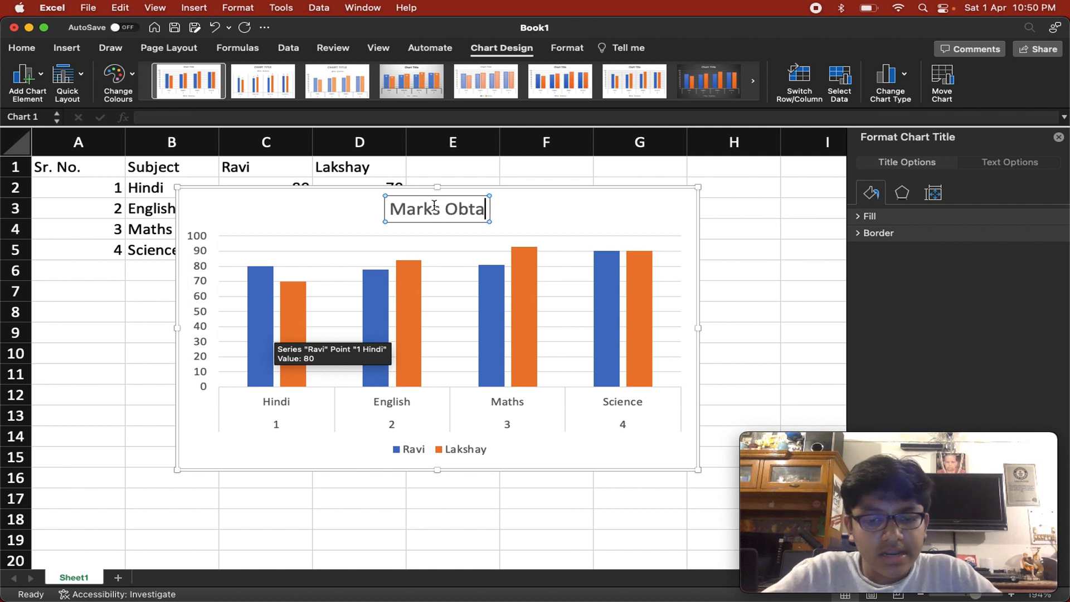
text(ined)
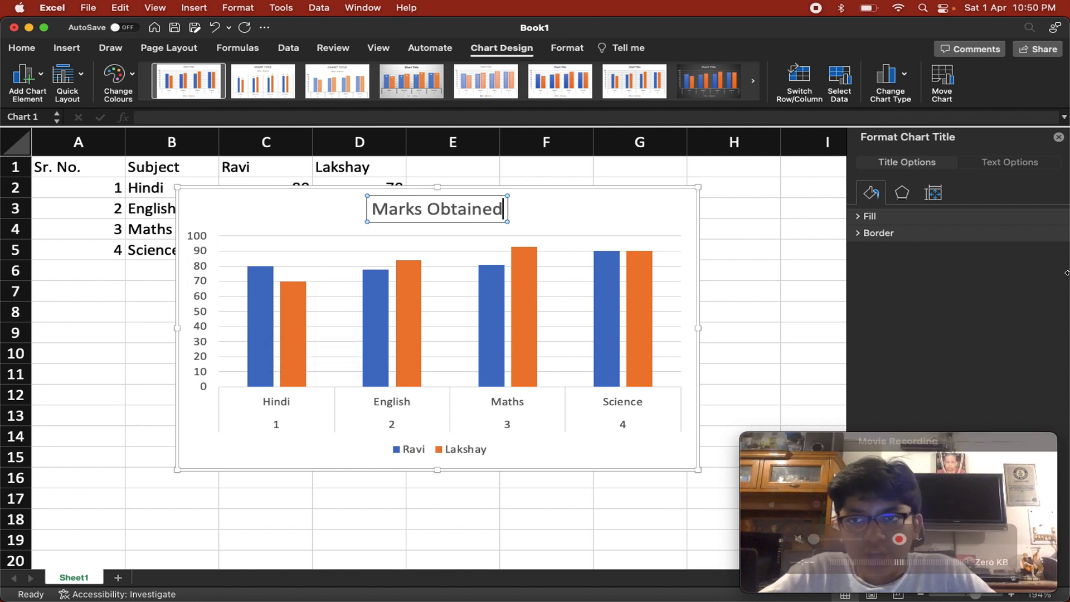
click(1058, 137)
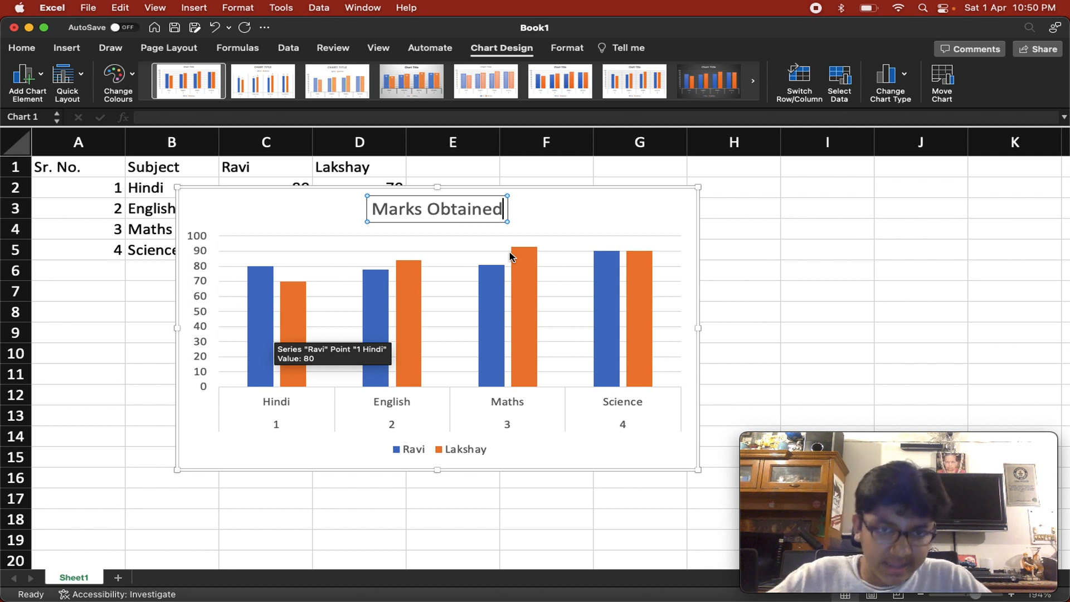
Check both students' Hindi marks against the vertical axis and match the legend entries with the blue and orange column series.
click(287, 411)
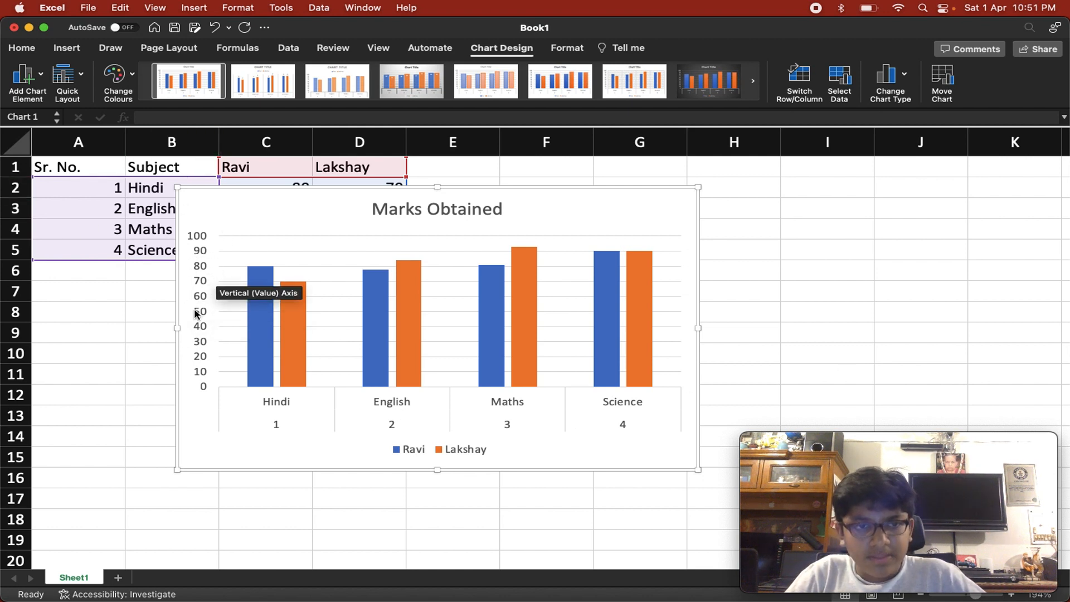
mouse_move(256, 323)
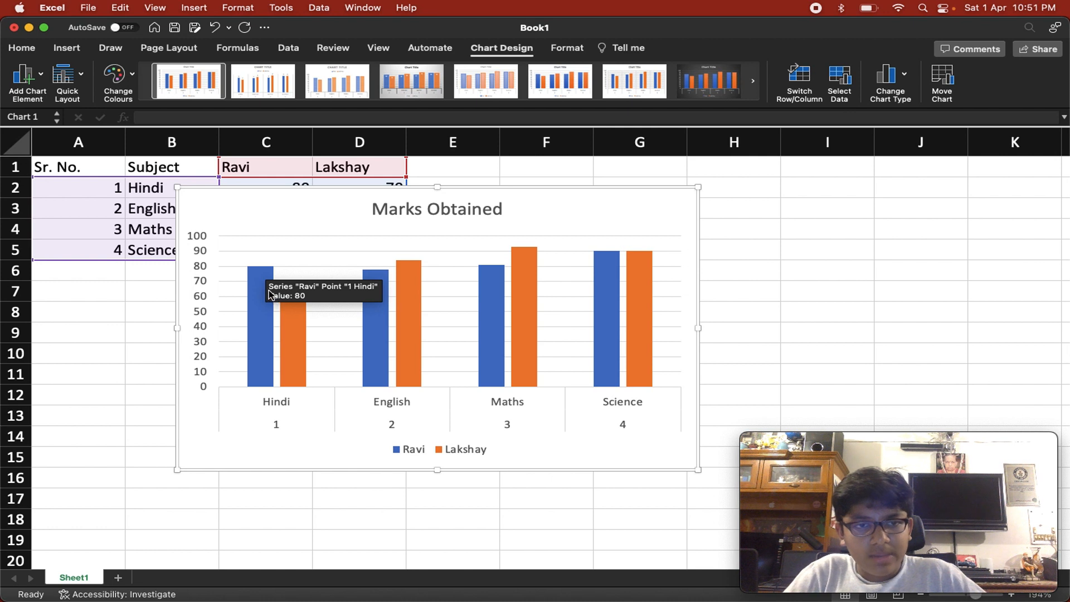
mouse_move(299, 357)
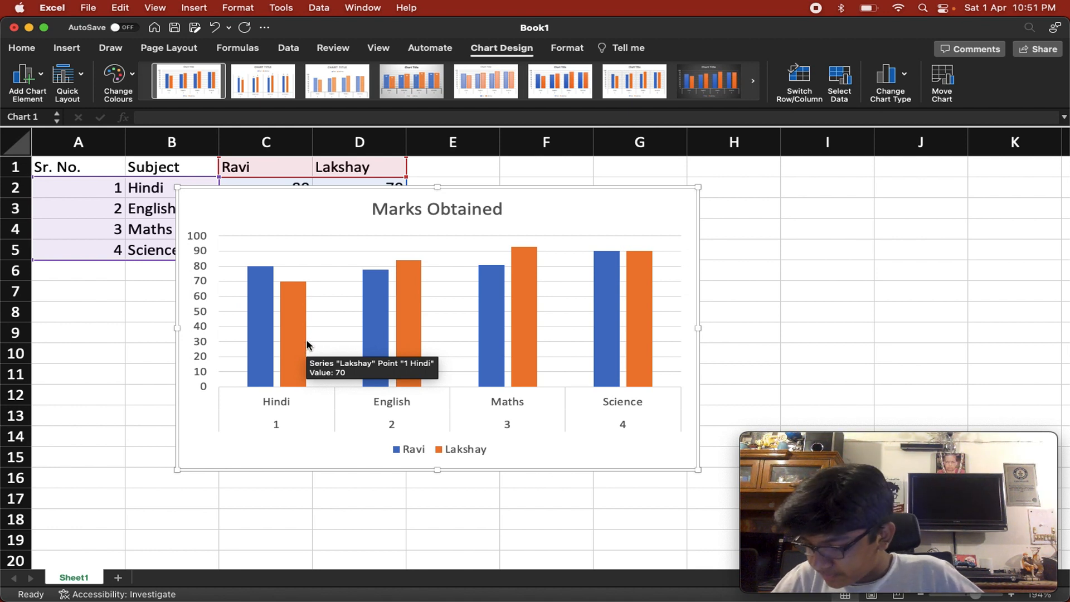
click(533, 310)
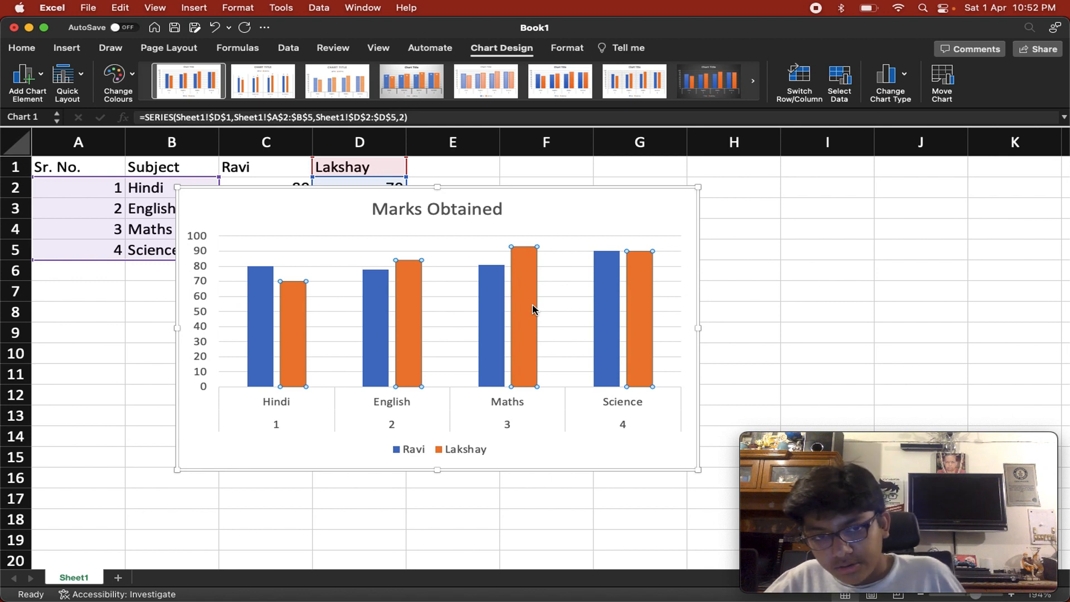
click(417, 447)
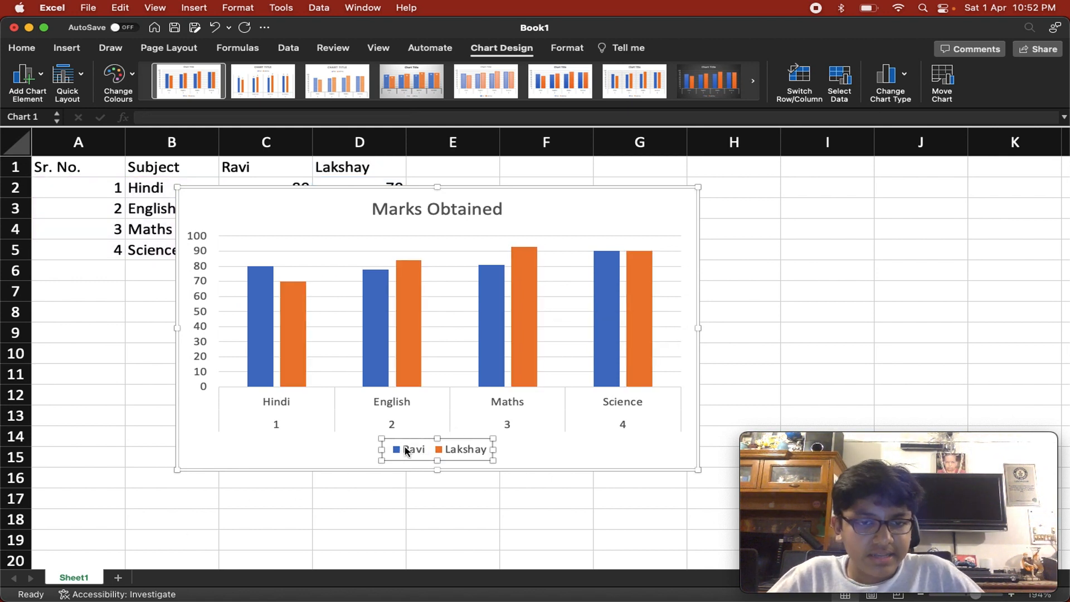
click(250, 323)
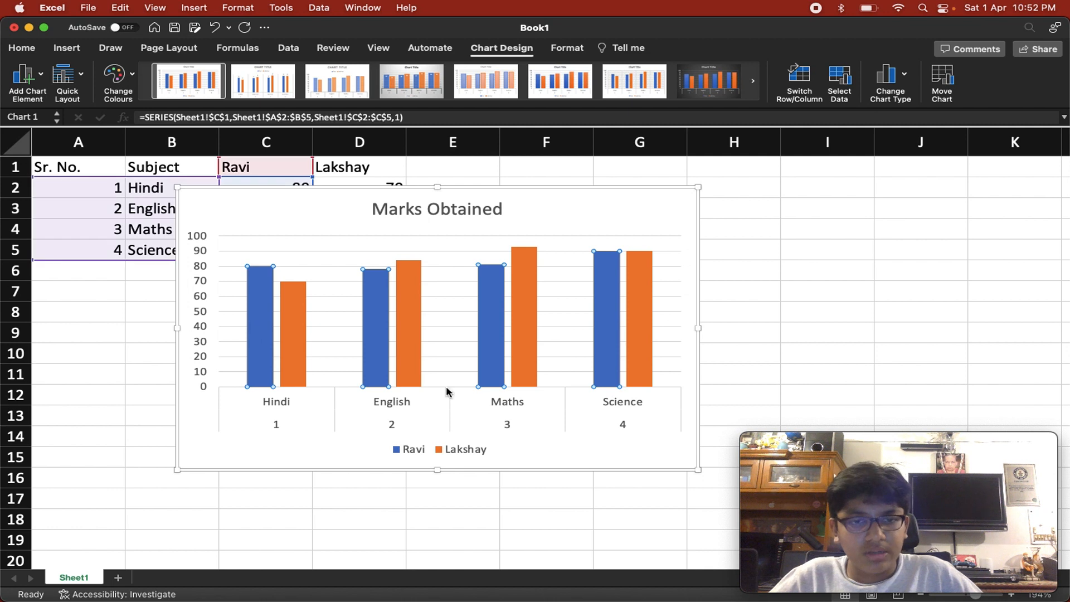
click(462, 447)
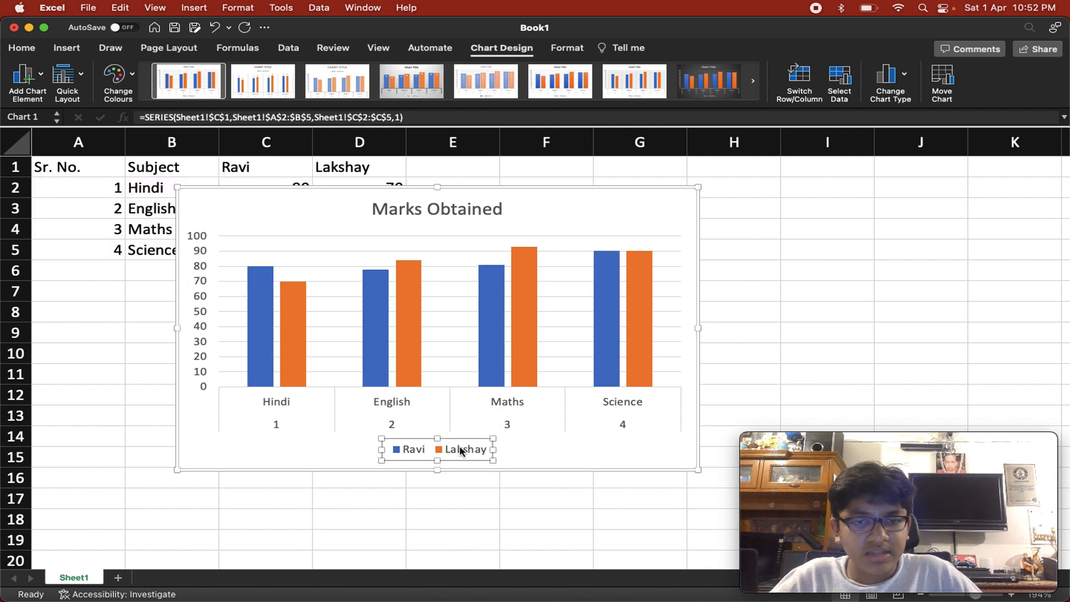
click(343, 452)
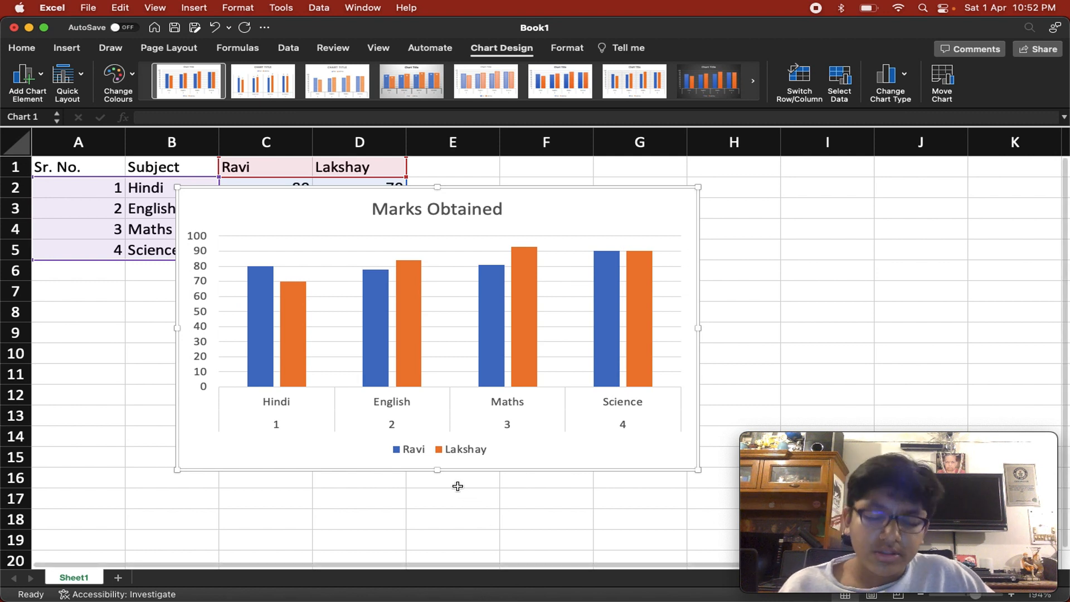
click(458, 349)
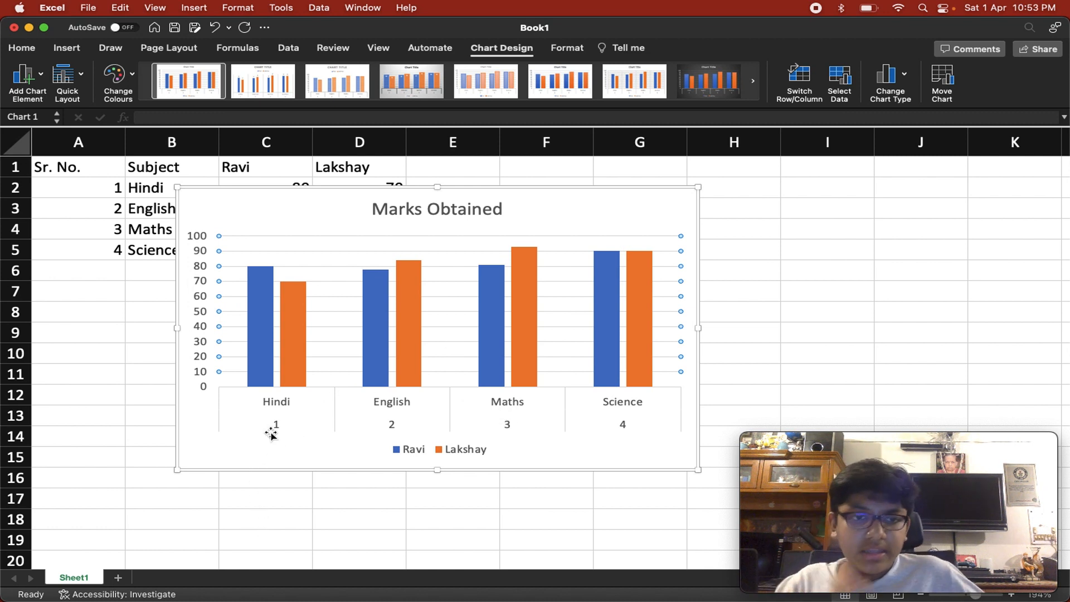
Delete the "Marks Obtained" clustered column chart from the sheet.
click(271, 435)
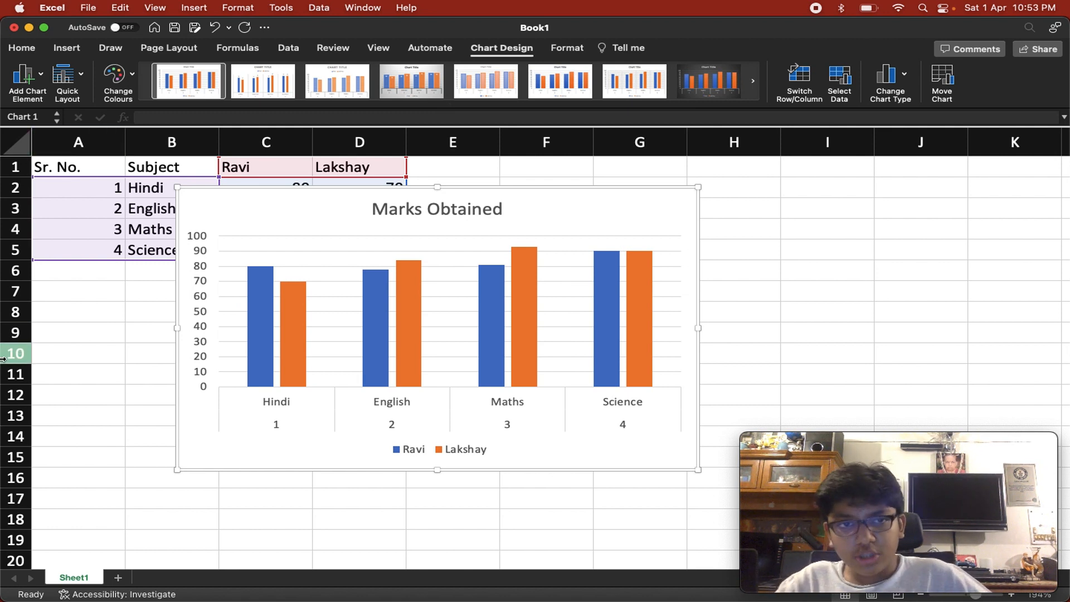
key(Delete)
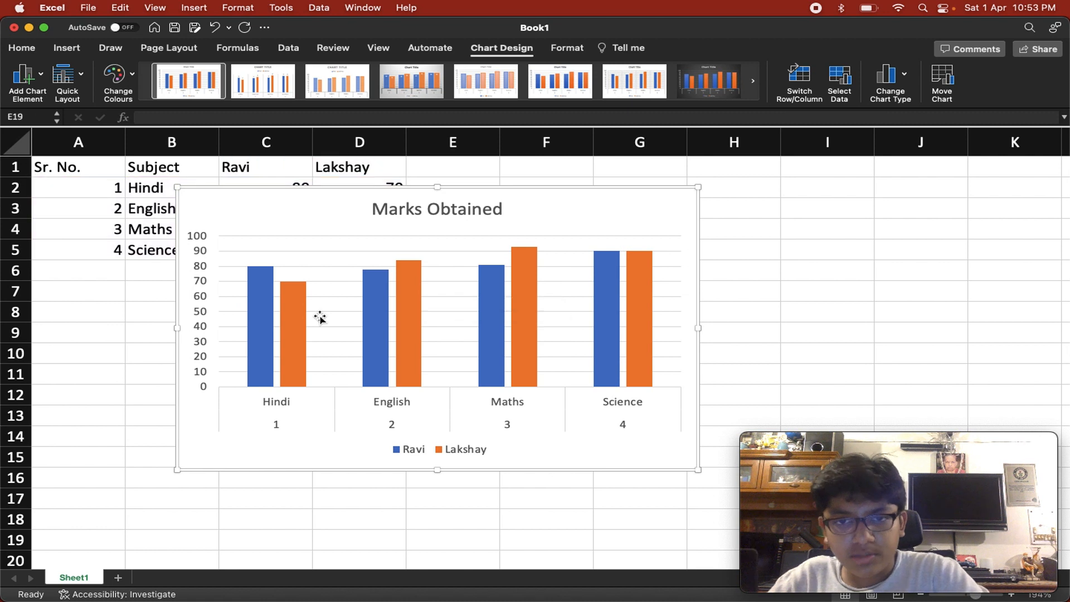
click(319, 314)
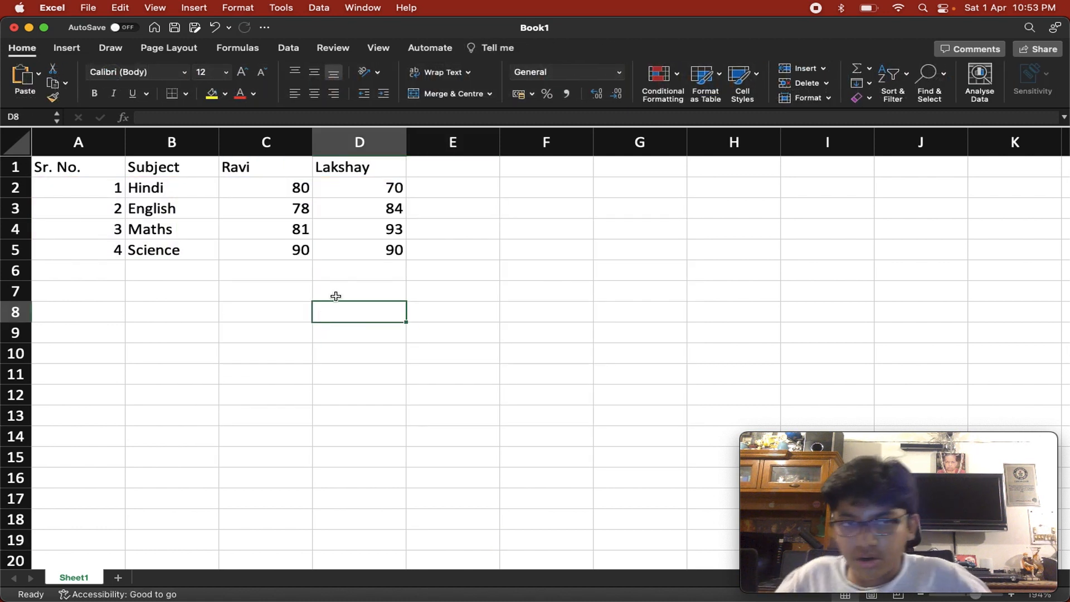
click(336, 295)
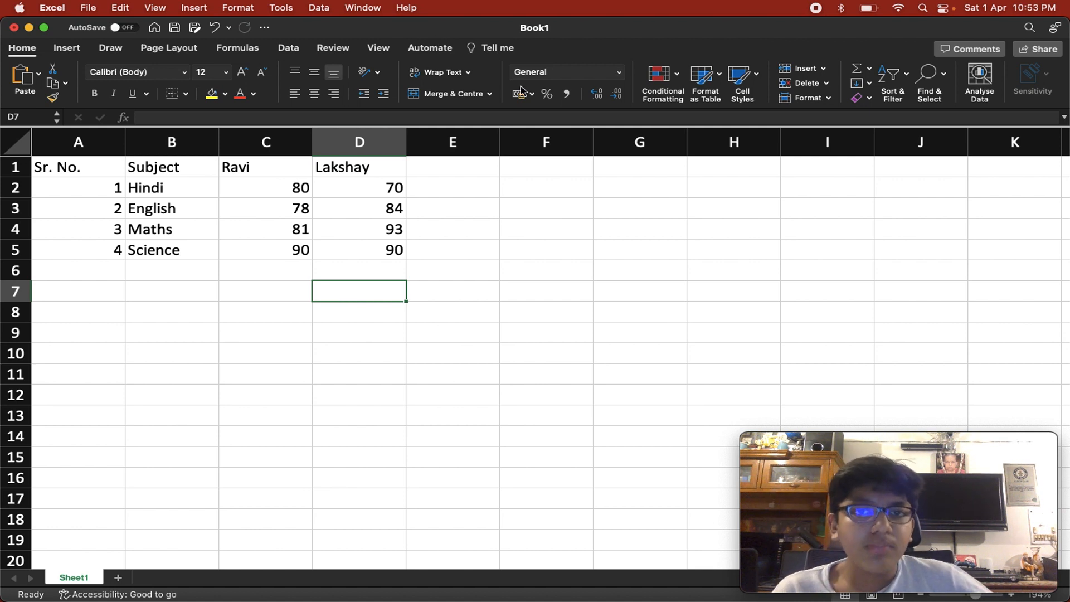
Insert a recommended Stacked Column chart from the marks table A1:D5 and reposition it over columns B to G.
click(66, 47)
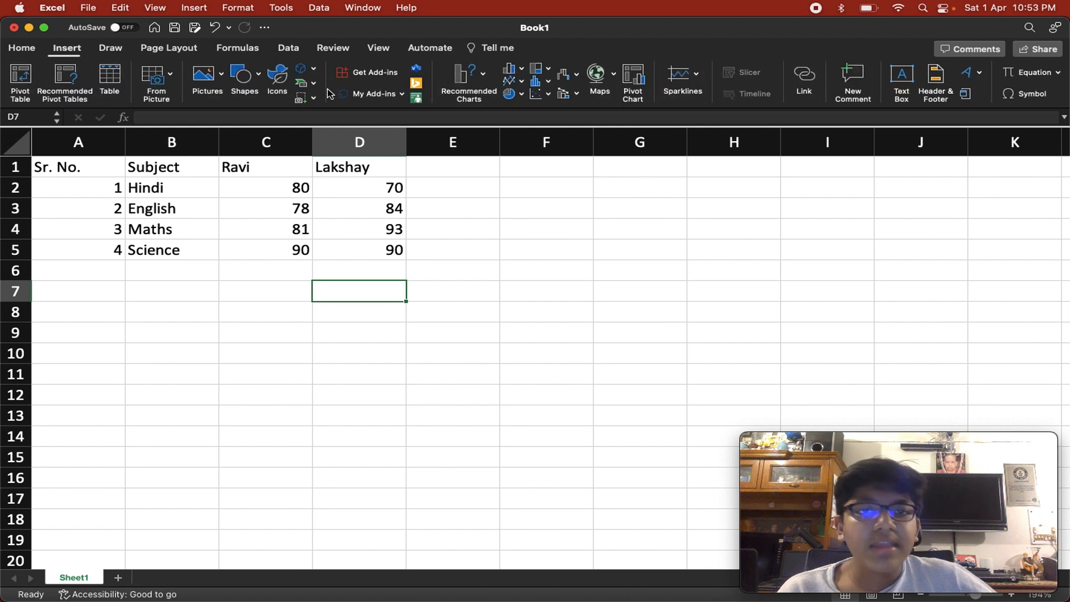
drag(367, 247, 112, 158)
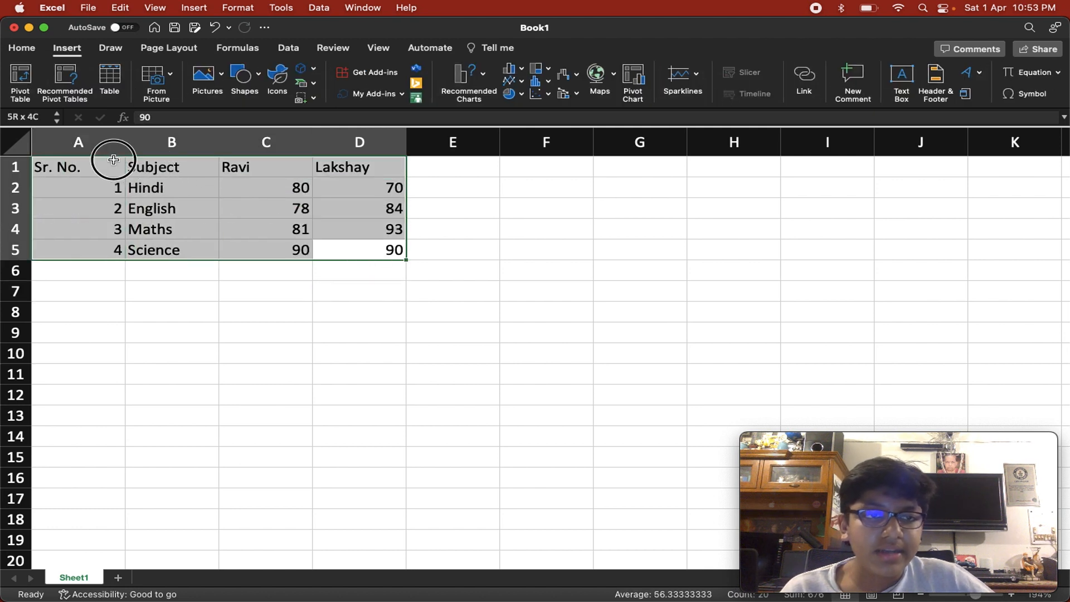
click(483, 69)
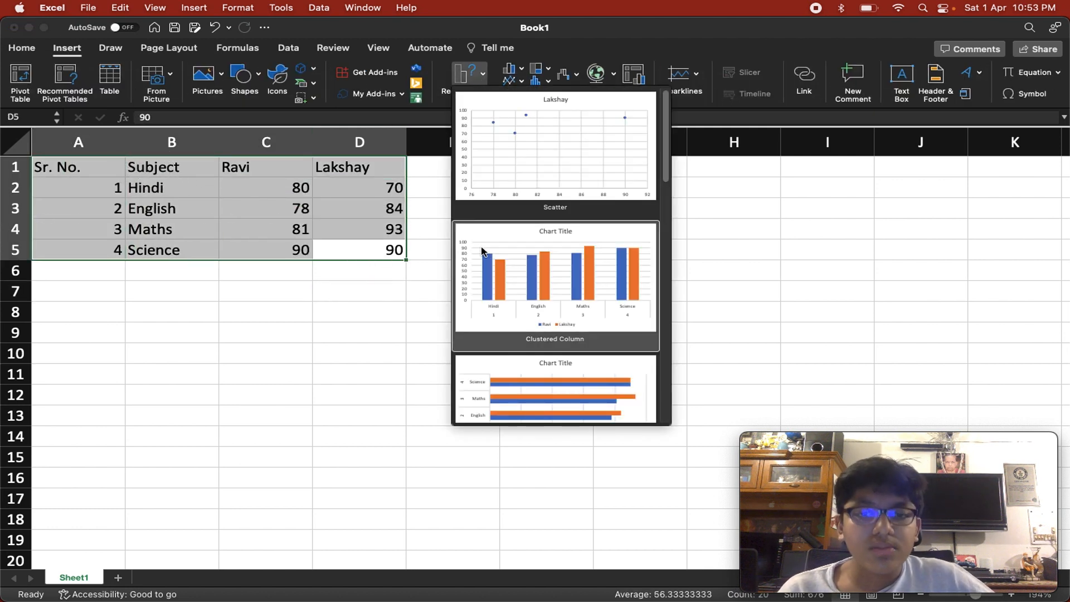
scroll(495, 275, down, 3)
scroll(495, 276, down, 6)
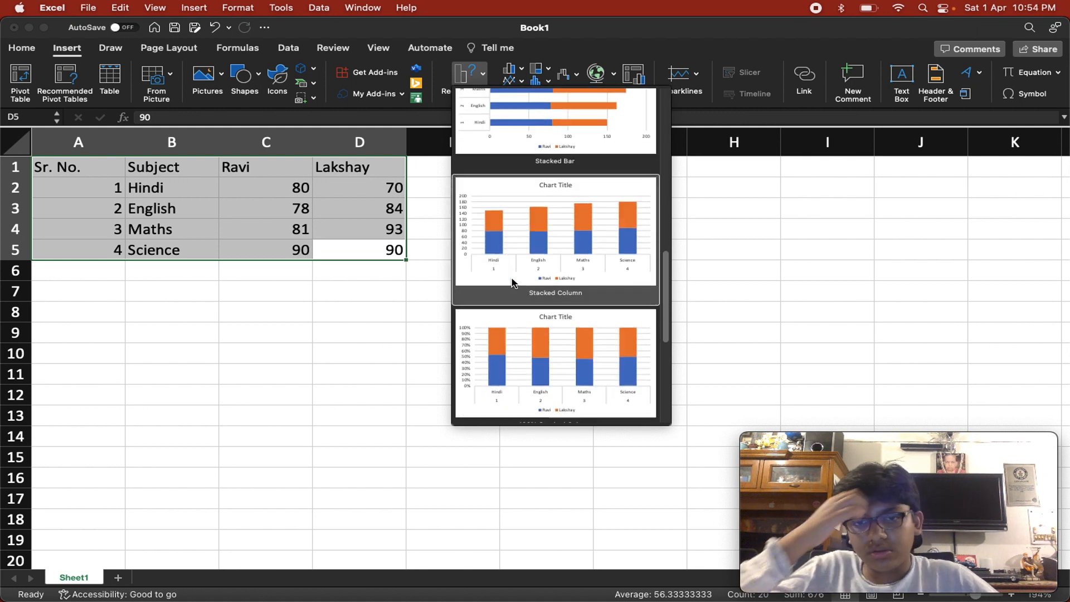
scroll(510, 277, down, 3)
scroll(511, 281, down, 3)
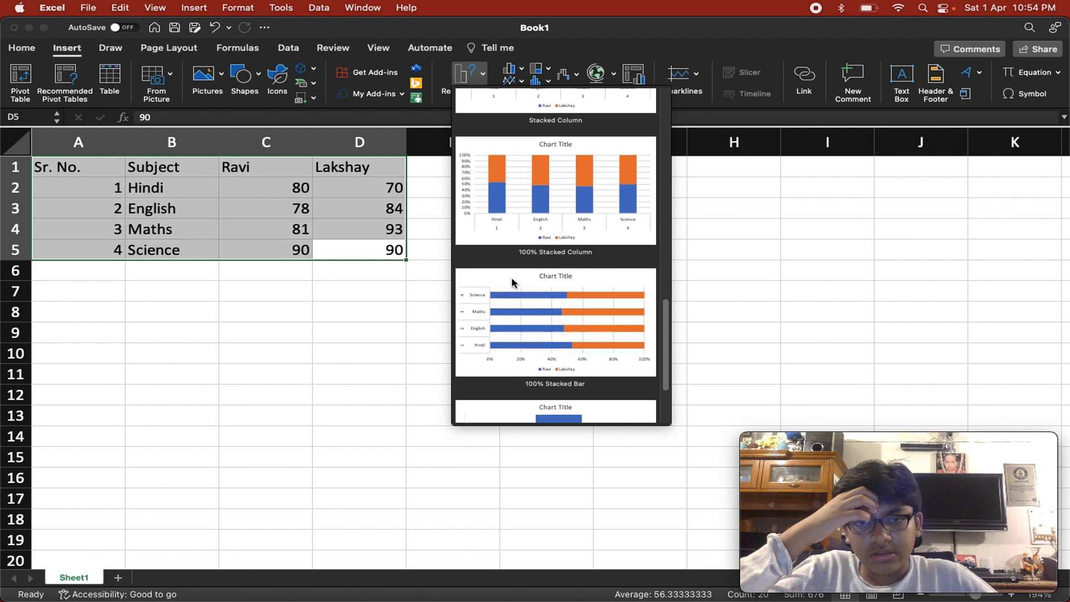
scroll(511, 281, up, 4)
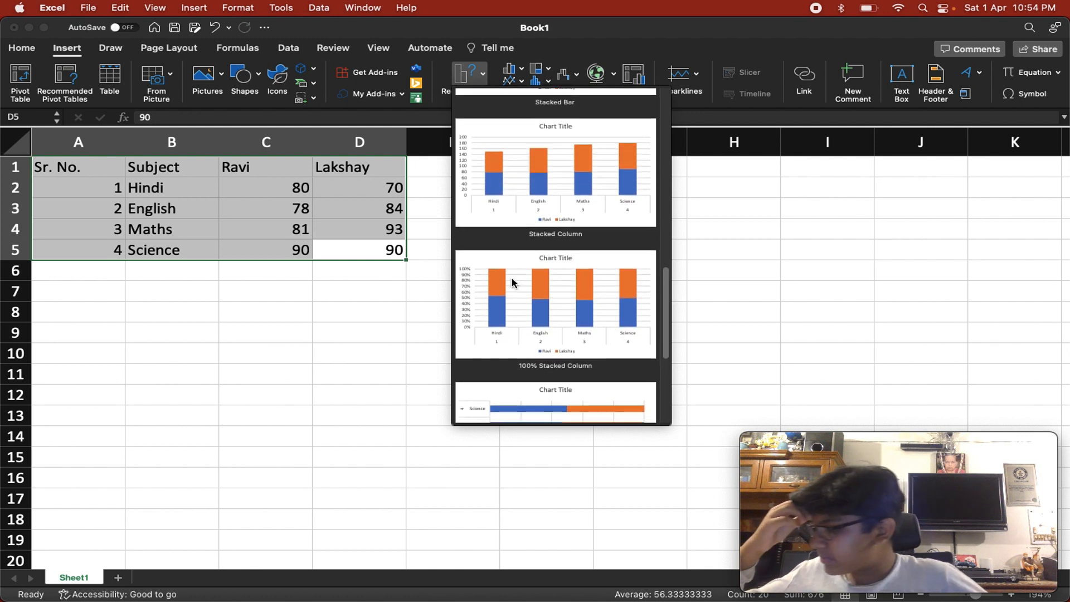
click(533, 211)
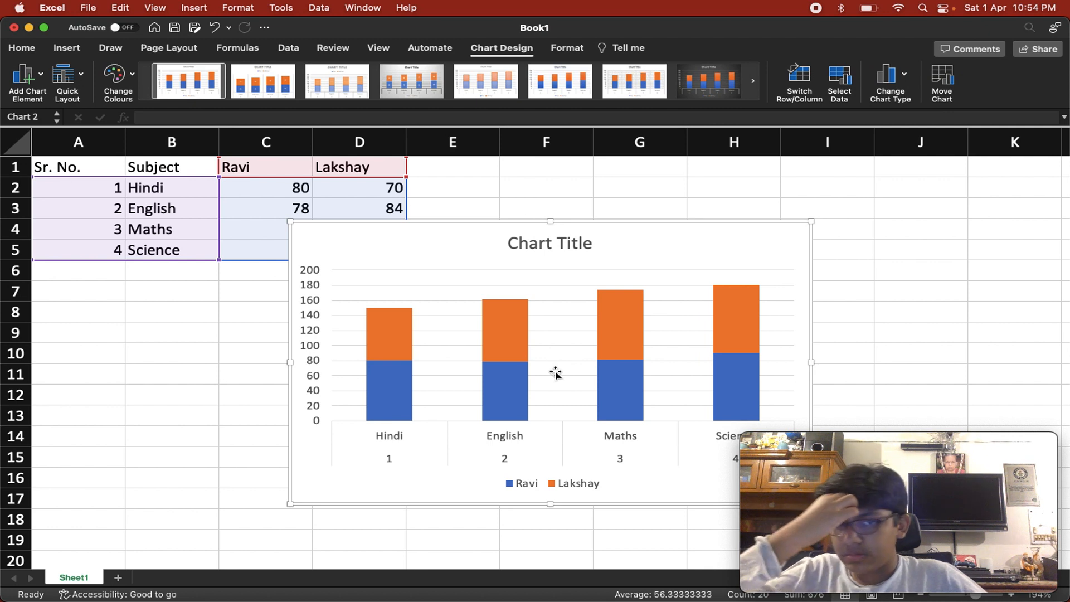
click(492, 483)
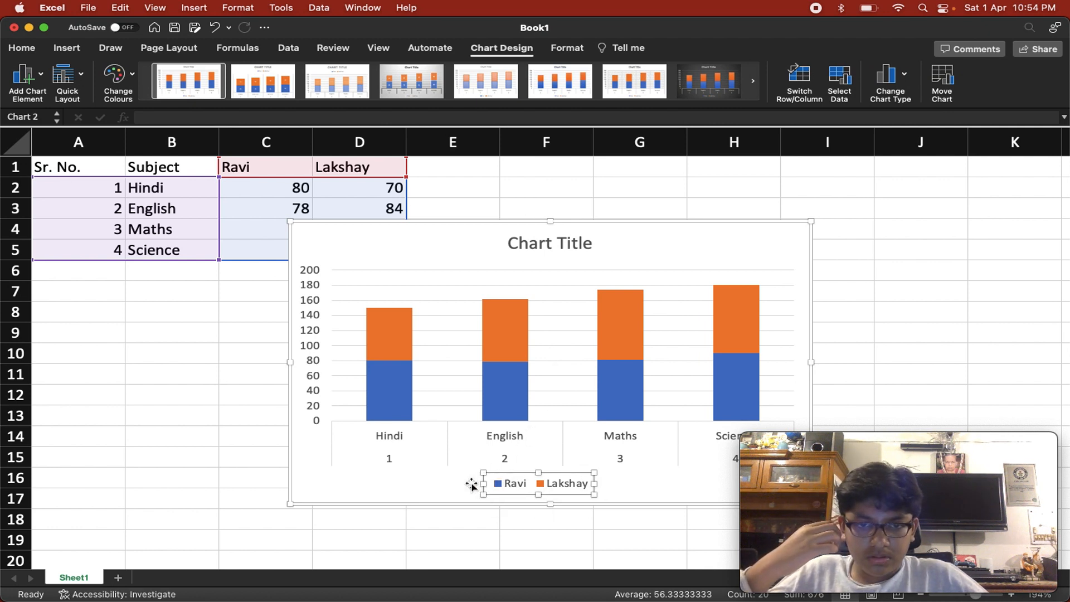
drag(468, 484, 322, 453)
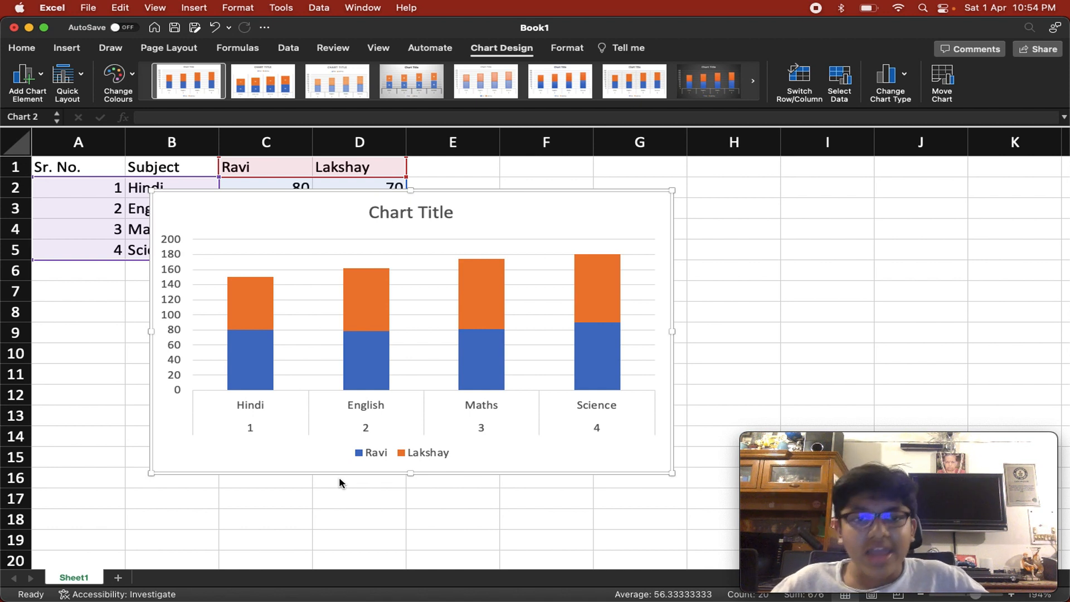
Examine the blue and orange segments of the stacked Hindi column and match them with the students in the legend.
click(243, 377)
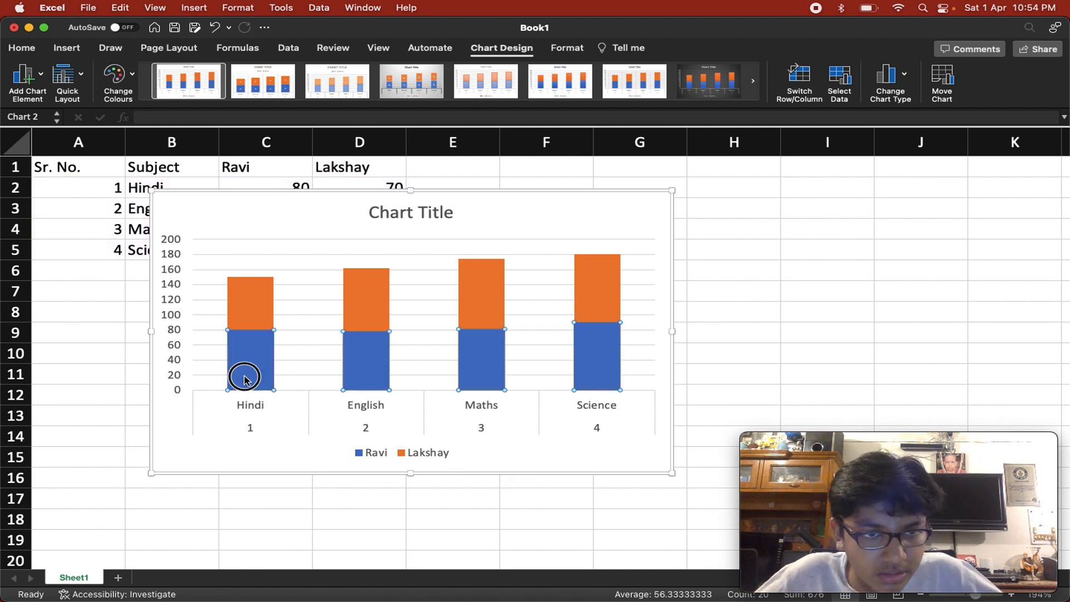
click(374, 454)
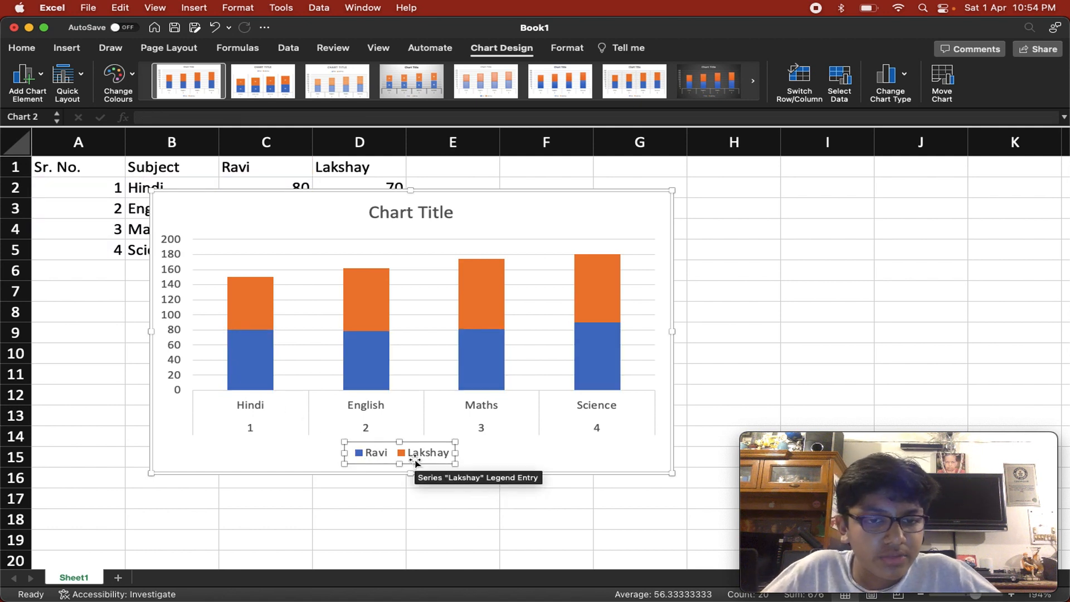
click(250, 361)
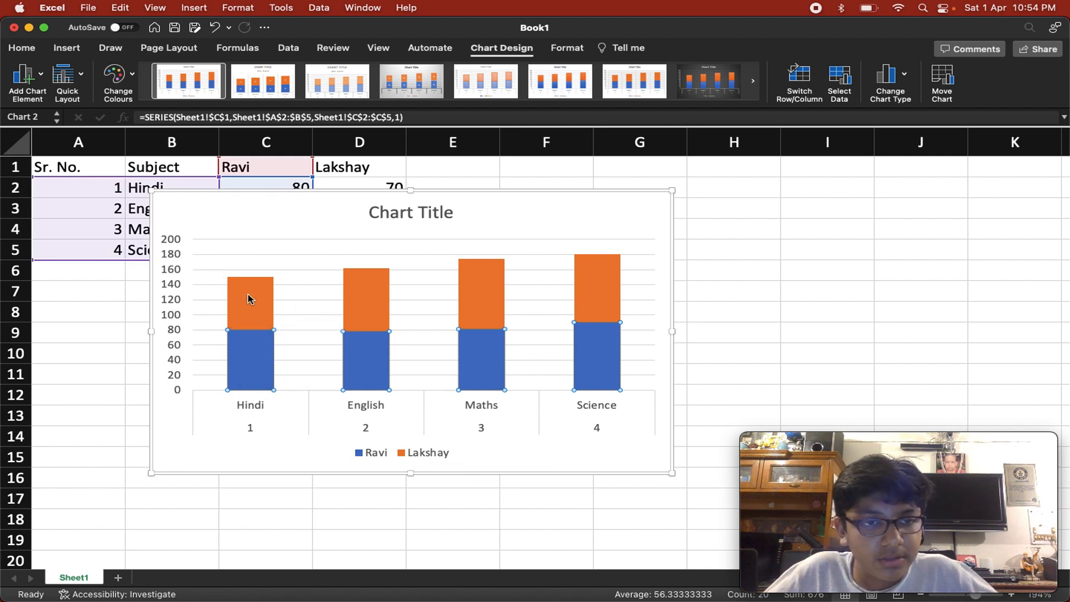
click(244, 368)
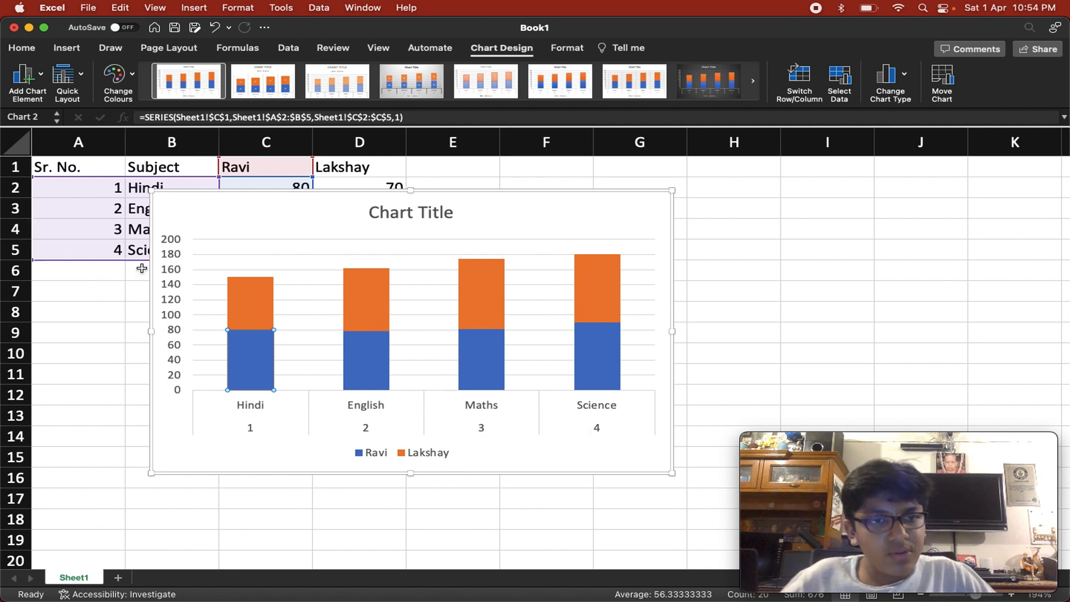
Delete the stacked column chart from the sheet.
click(203, 314)
click(159, 327)
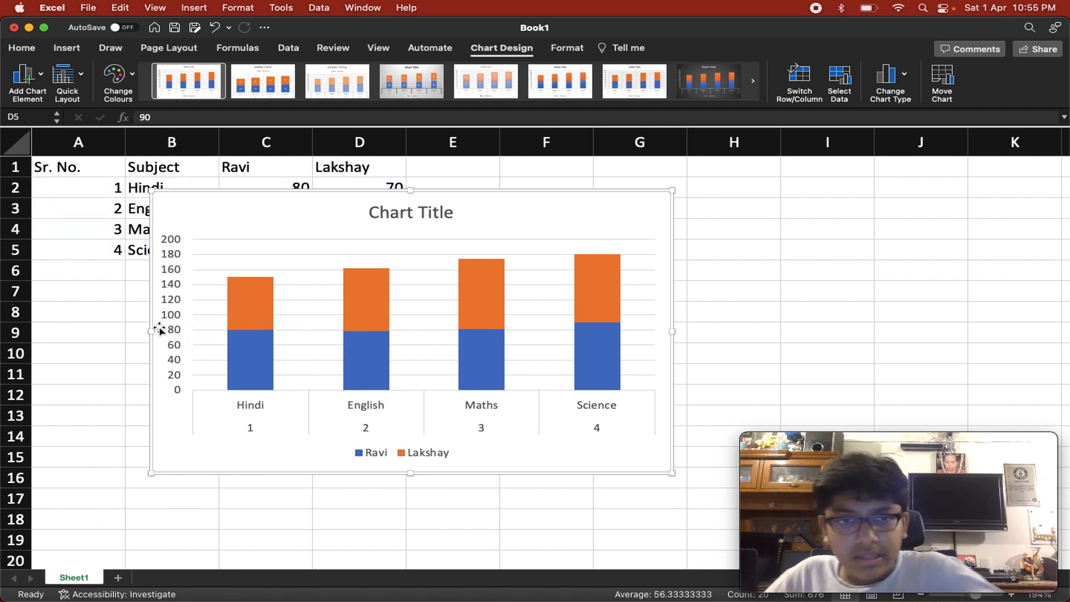
key(Delete)
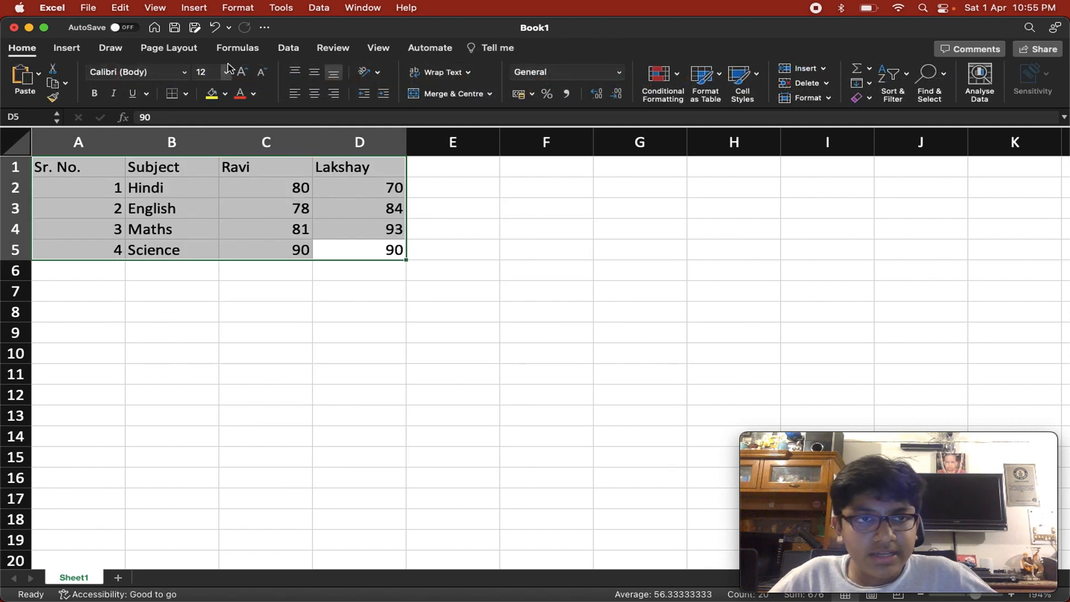
Insert a recommended Clustered Column chart from the marks table A1:D5.
click(72, 53)
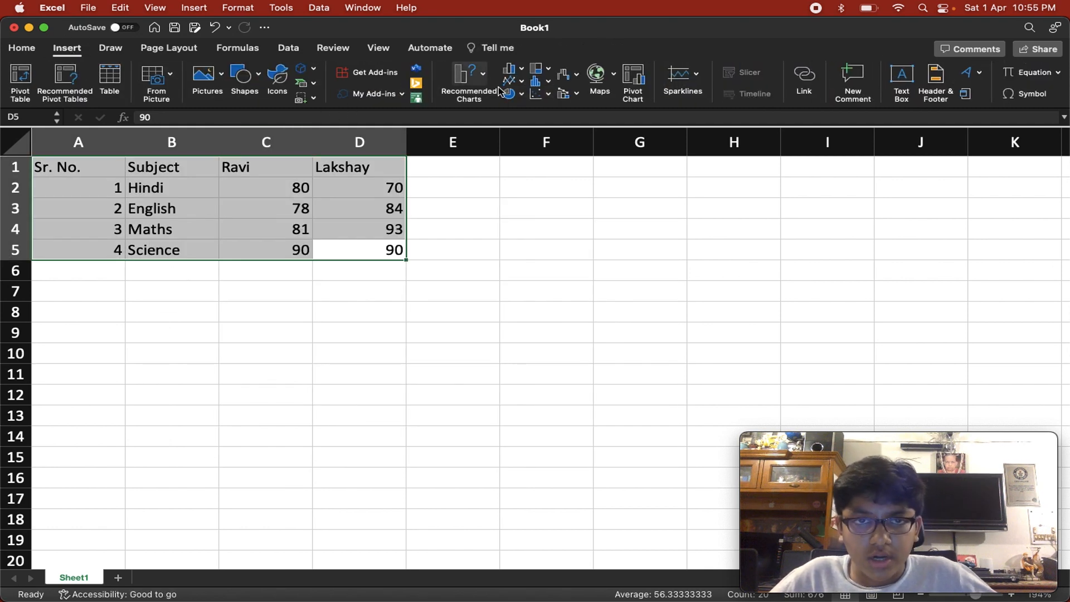
click(469, 77)
scroll(510, 347, down, 5)
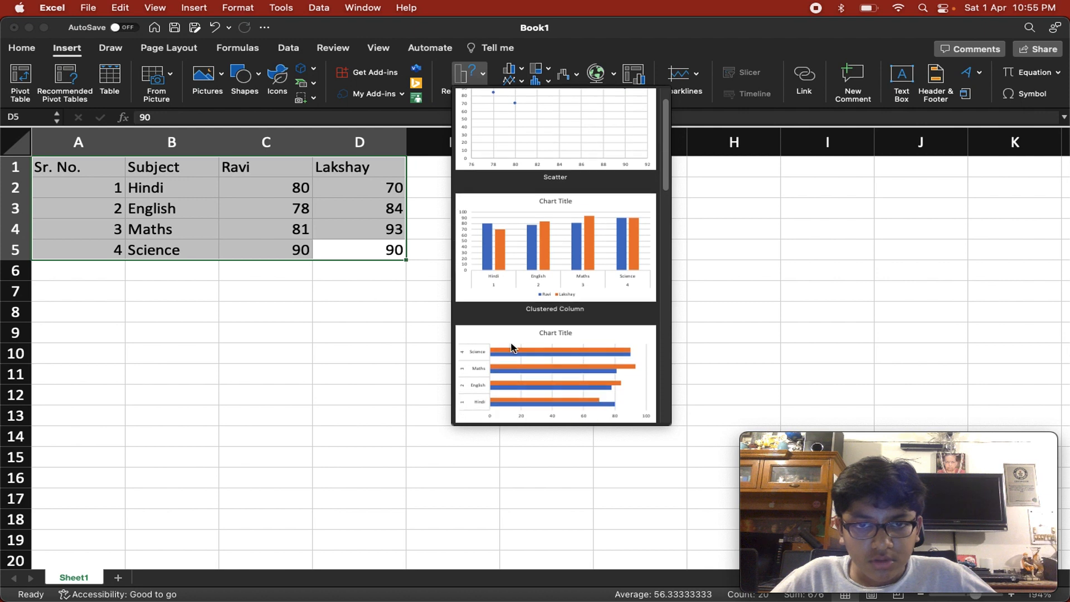
scroll(507, 249, down, 10)
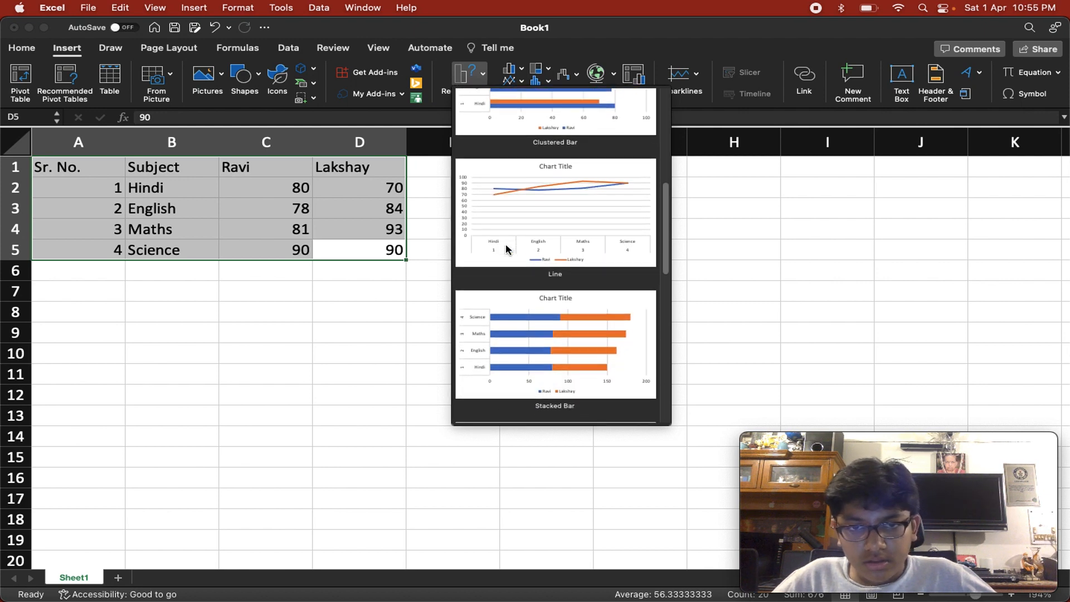
scroll(505, 248, up, 12)
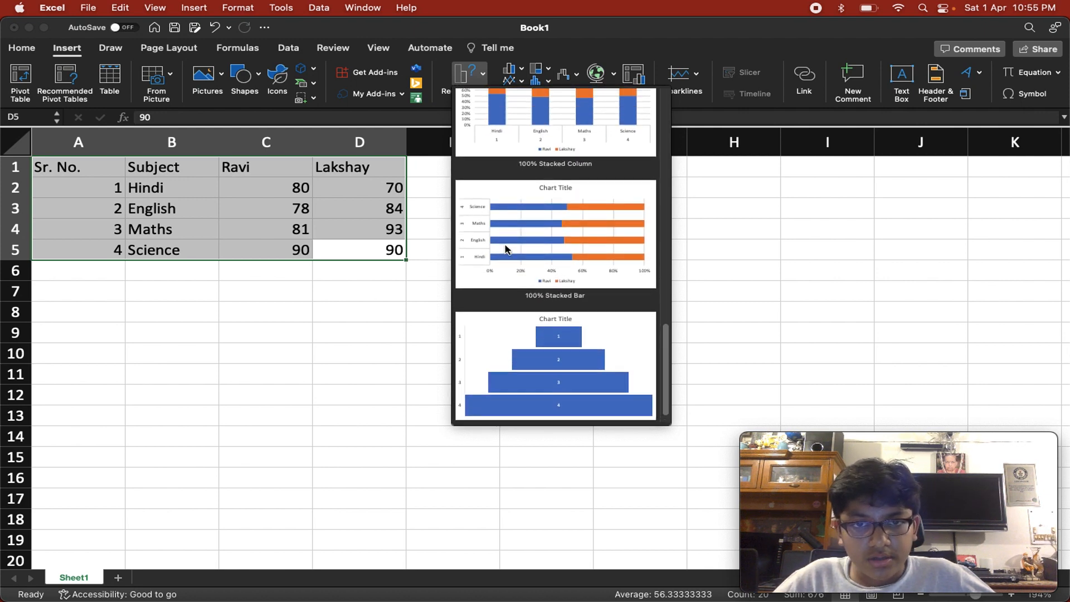
scroll(522, 324, up, 3)
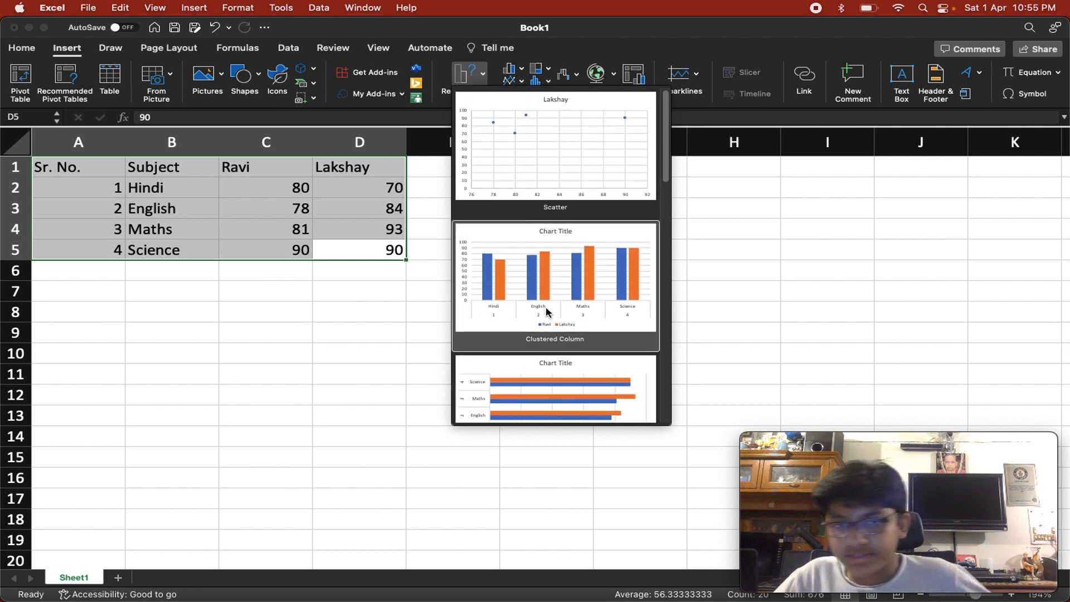
scroll(539, 317, down, 2)
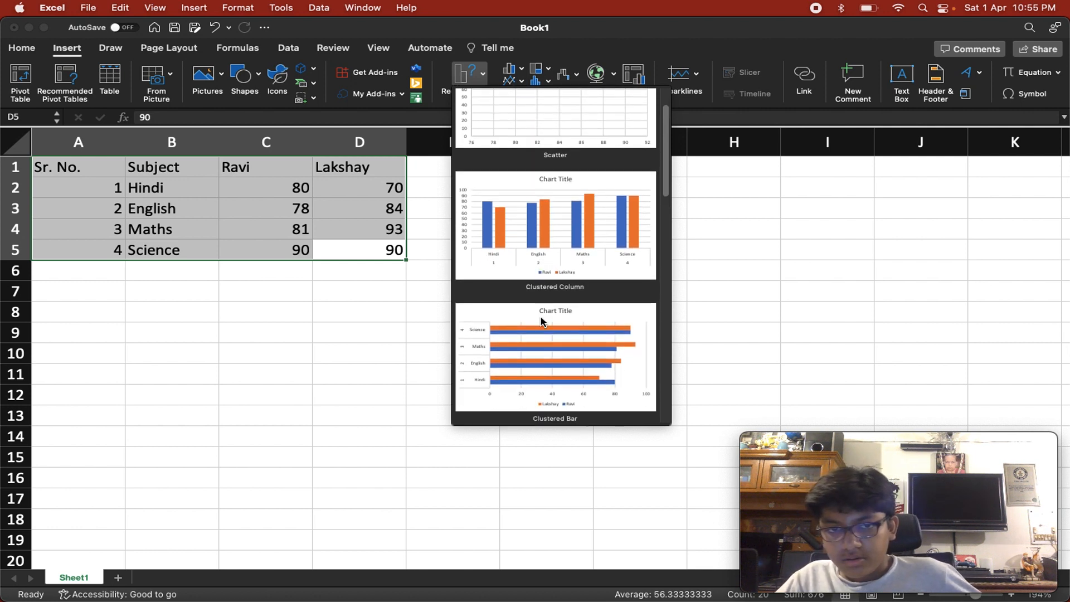
click(541, 251)
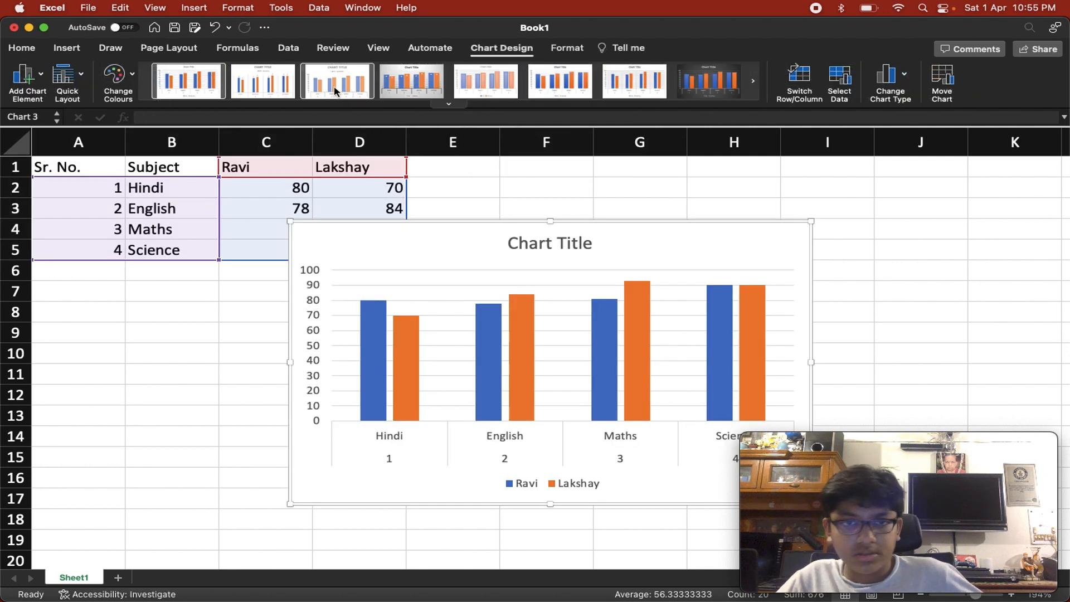
Change the chart to the recommended Clustered Bar type and reposition it over columns B to G.
click(68, 48)
click(478, 78)
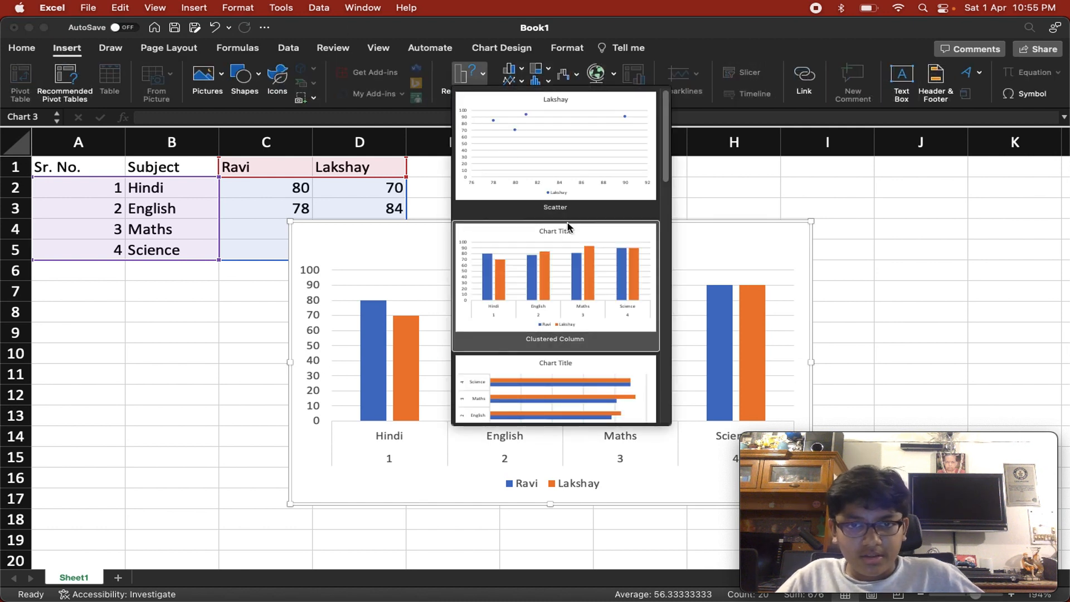
scroll(568, 226, down, 2)
click(568, 285)
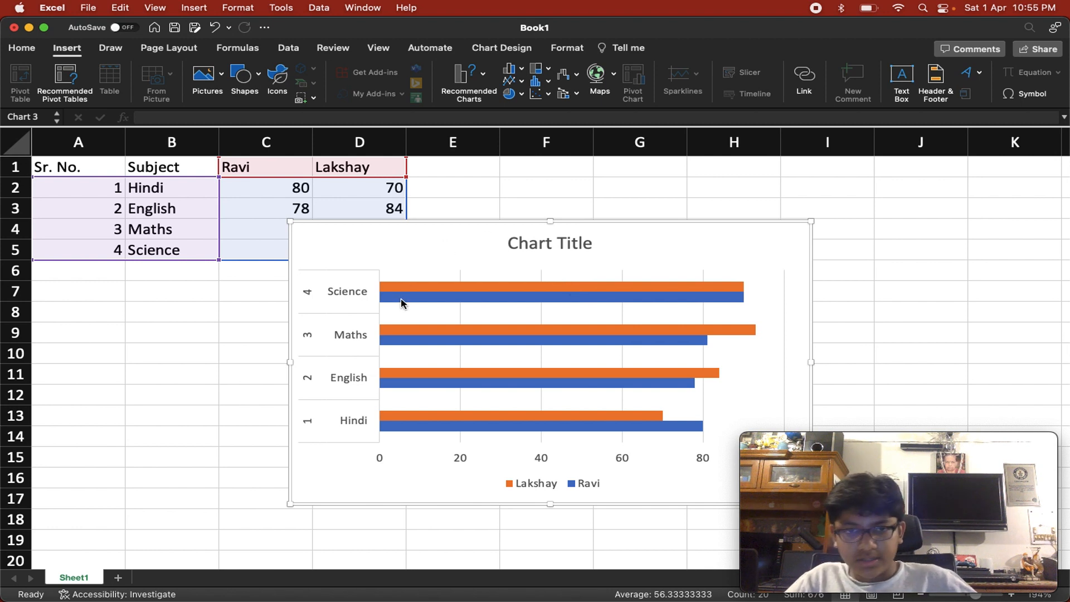
drag(415, 247, 294, 229)
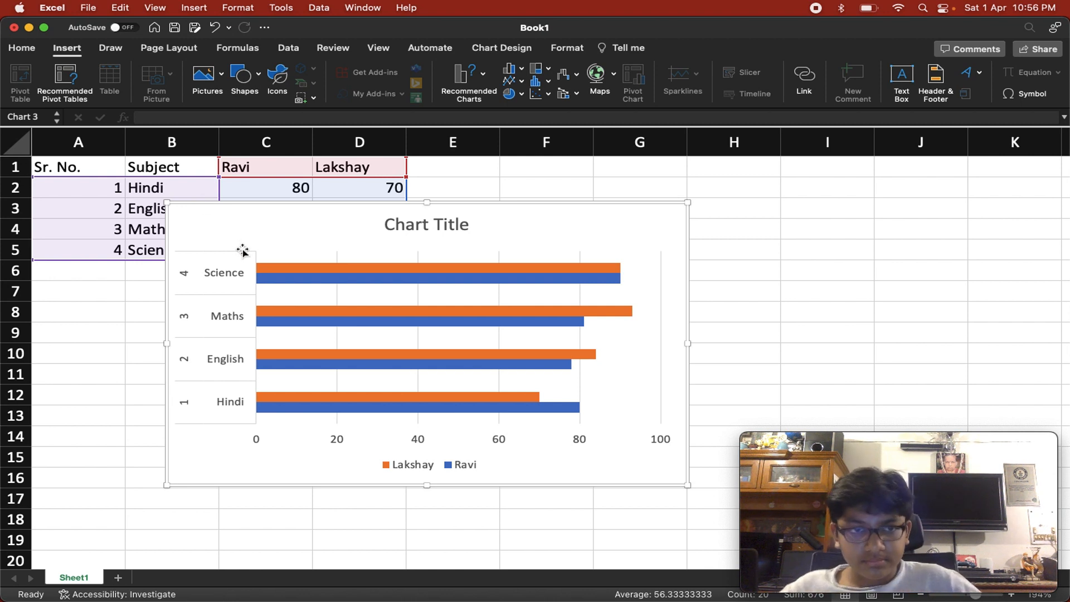
Delete the clustered bar chart from the sheet.
click(239, 234)
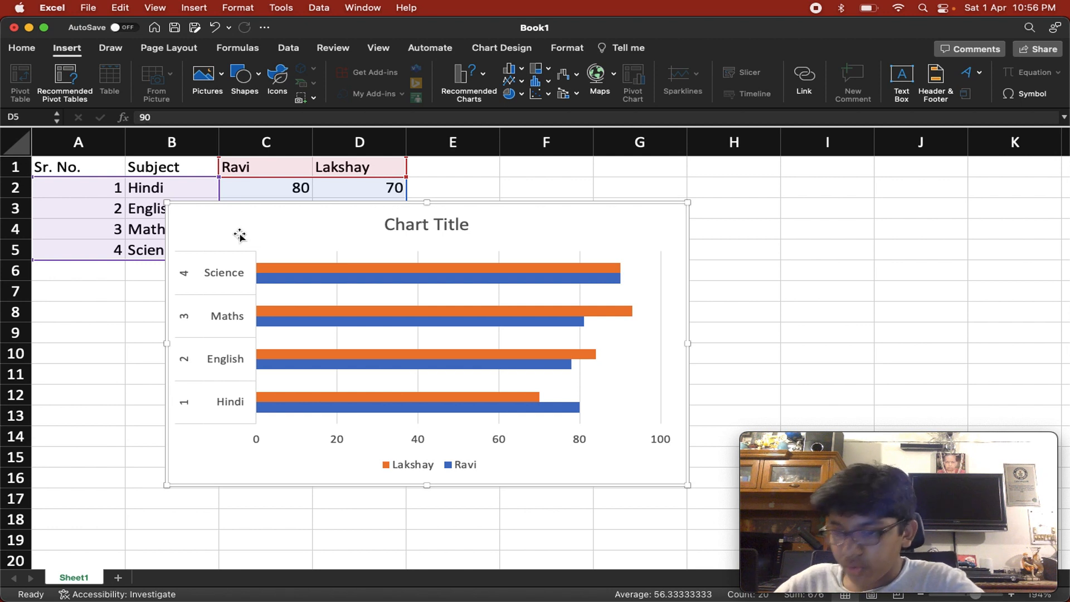
key(Delete)
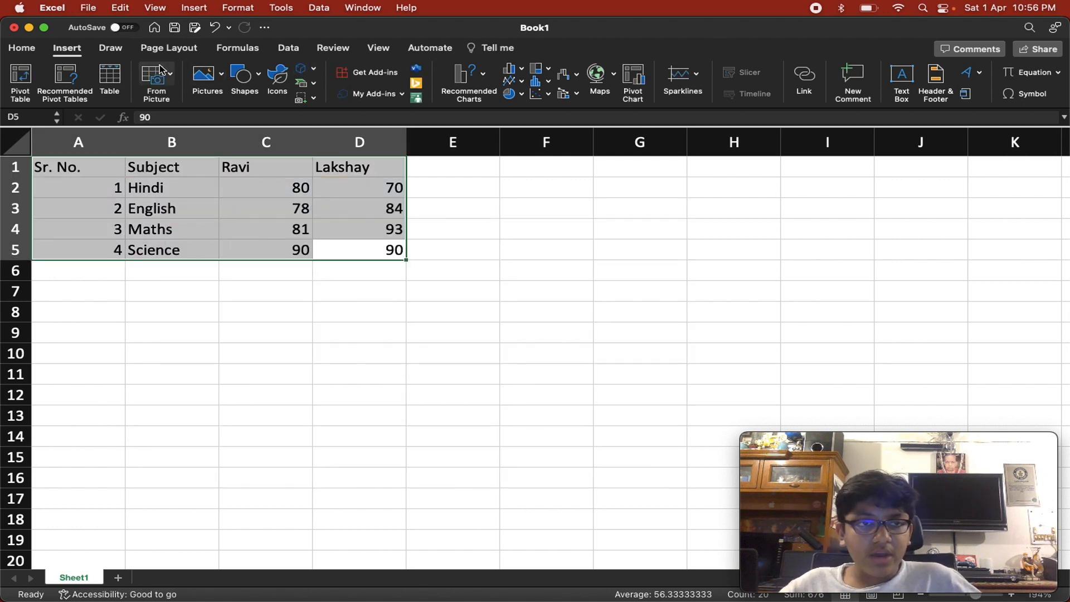
Insert a recommended Line chart from the marks table A1:D5 and reposition it just below row 1, over columns A to G.
click(474, 90)
scroll(488, 223, down, 3)
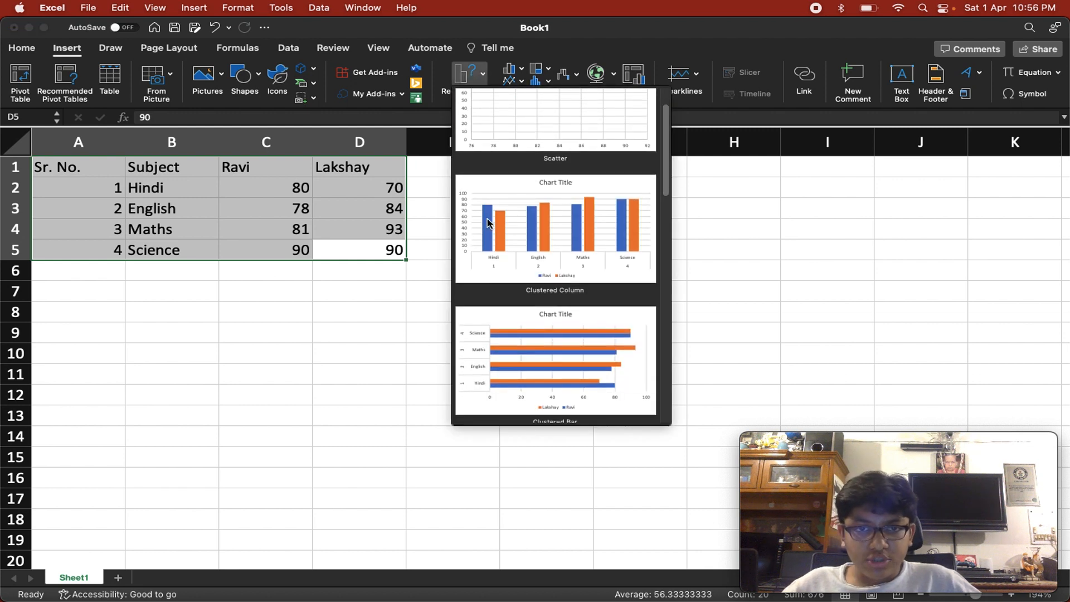
scroll(488, 229, down, 5)
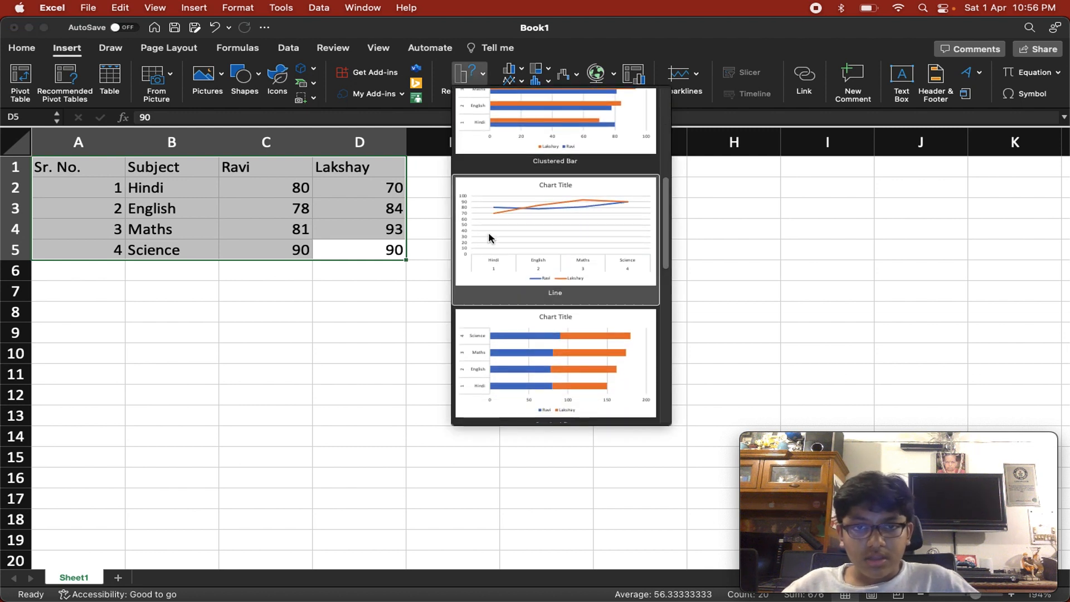
click(490, 235)
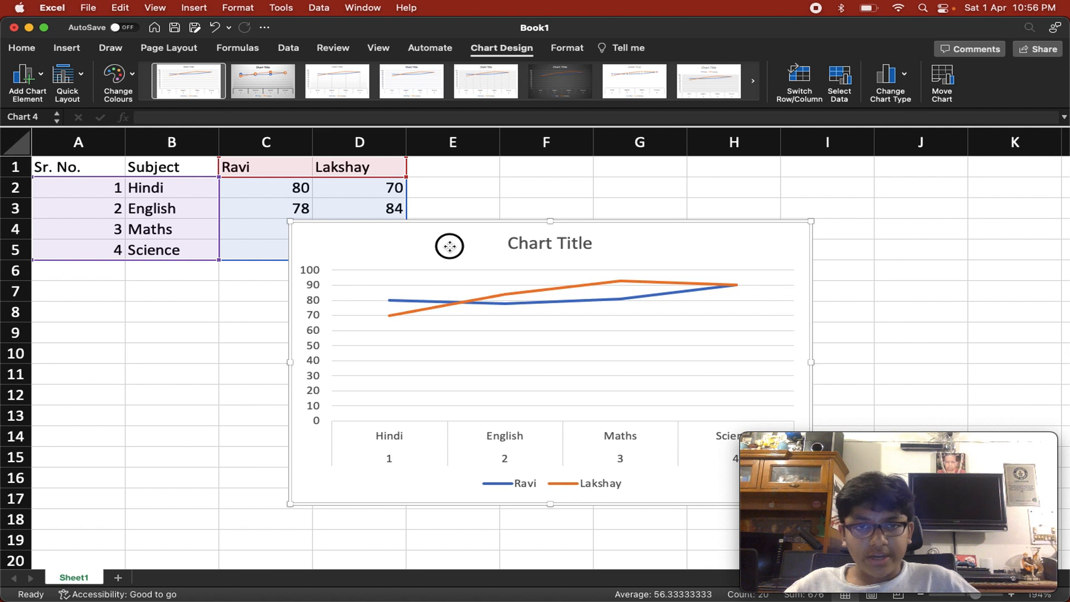
drag(449, 246, 269, 205)
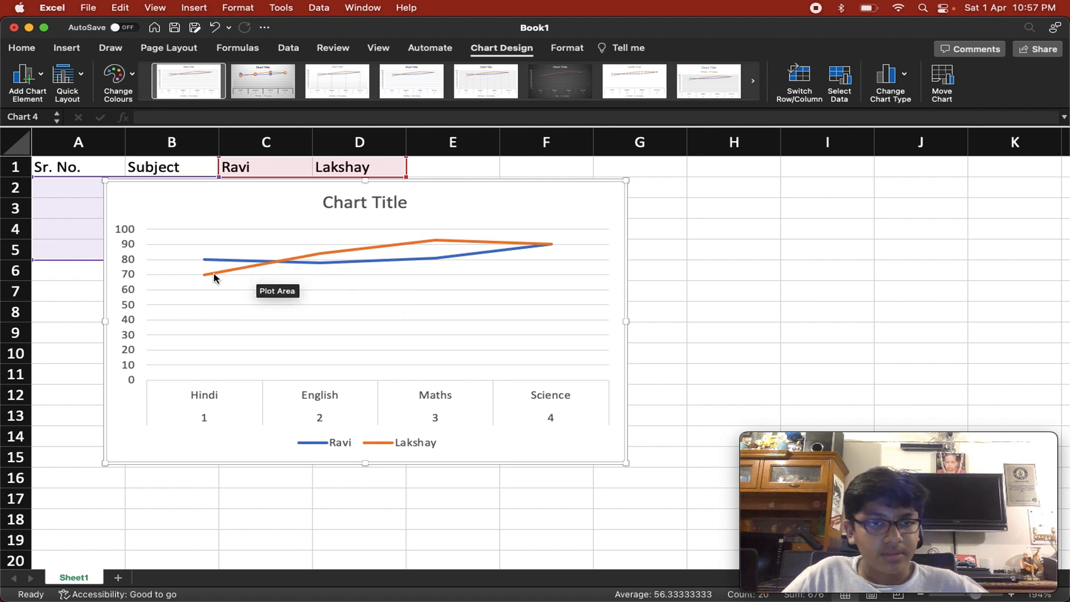
Examine the blue and orange lines across the subjects and compare the two students' marks.
mouse_move(215, 277)
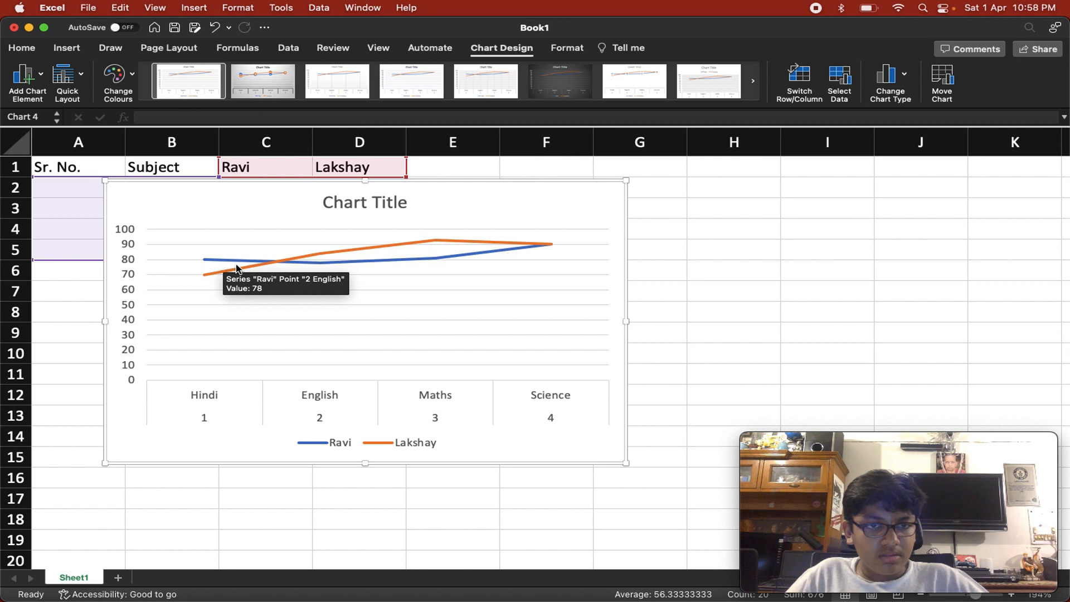
mouse_move(417, 268)
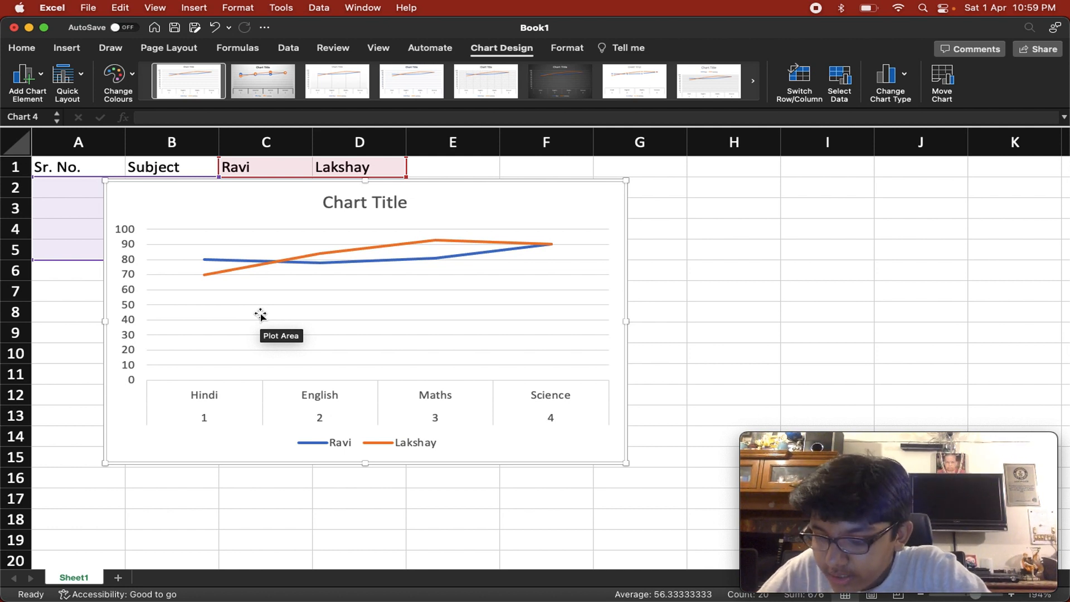
Delete the line chart from the sheet.
key(Delete)
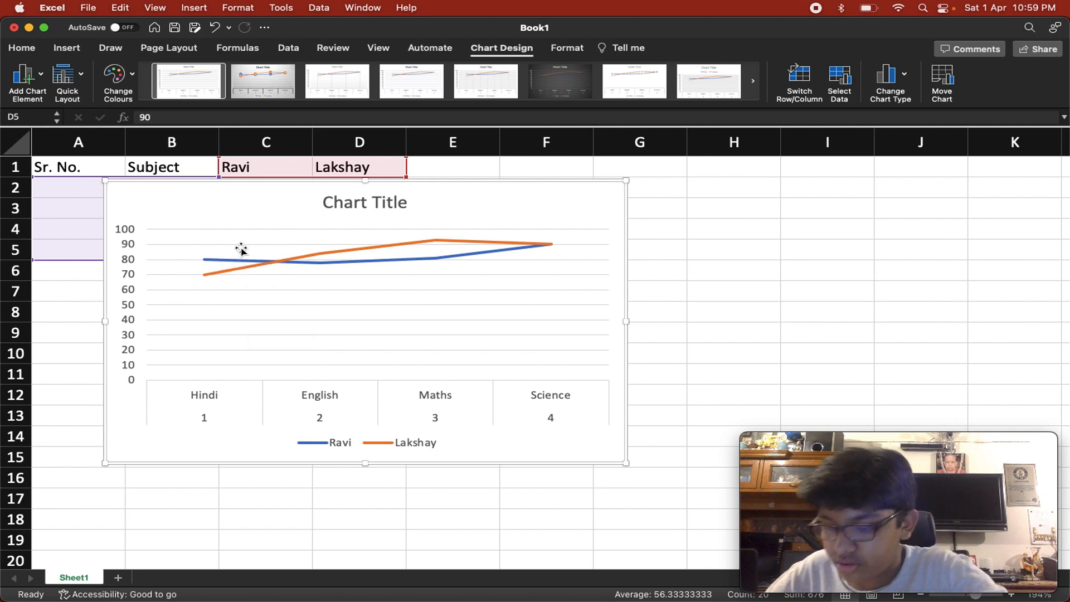
click(241, 249)
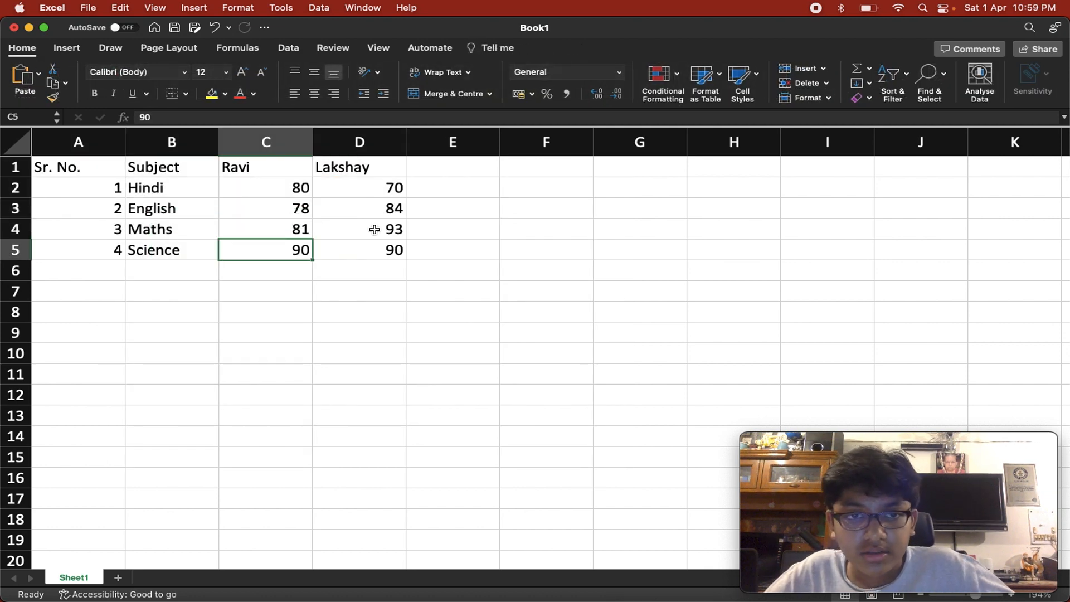
Select the marks table A1:D5 and review the recommended chart previews, from Scatter to Funnel, without inserting one.
click(375, 251)
drag(375, 250, 17, 128)
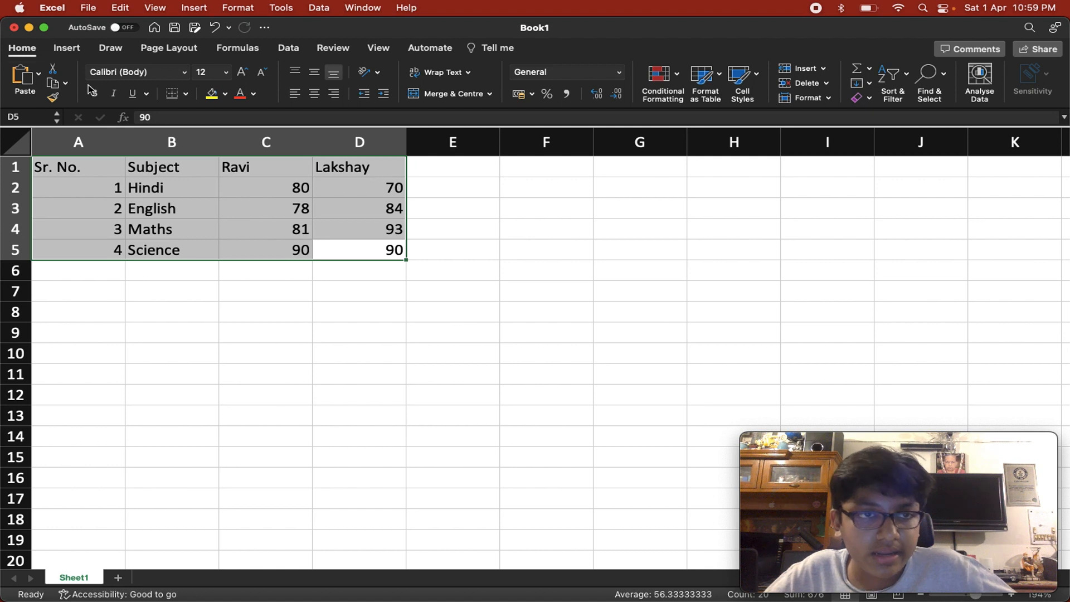
click(66, 48)
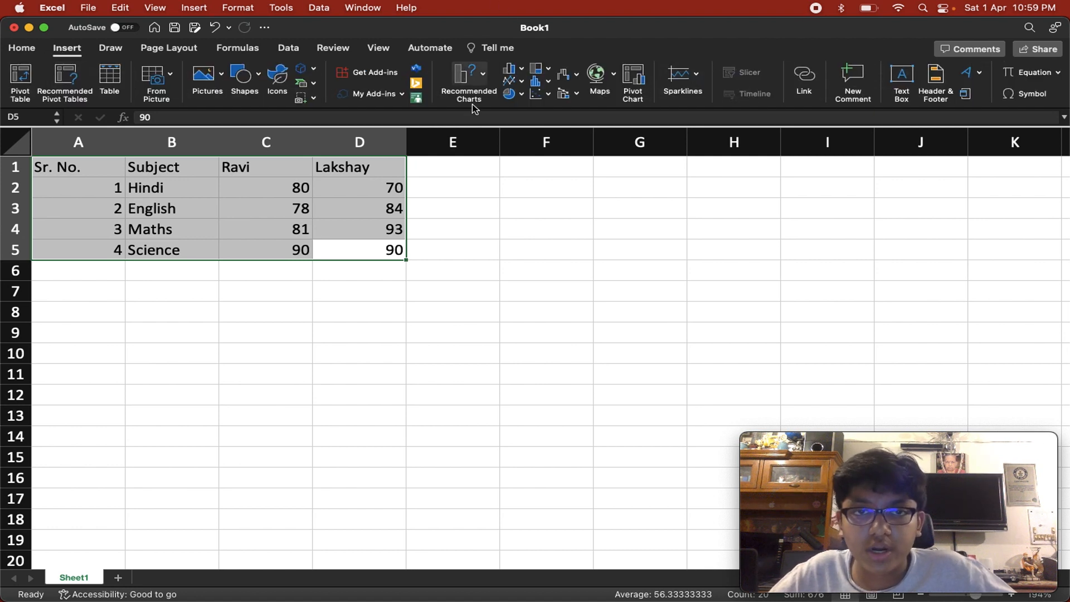
click(474, 50)
click(430, 48)
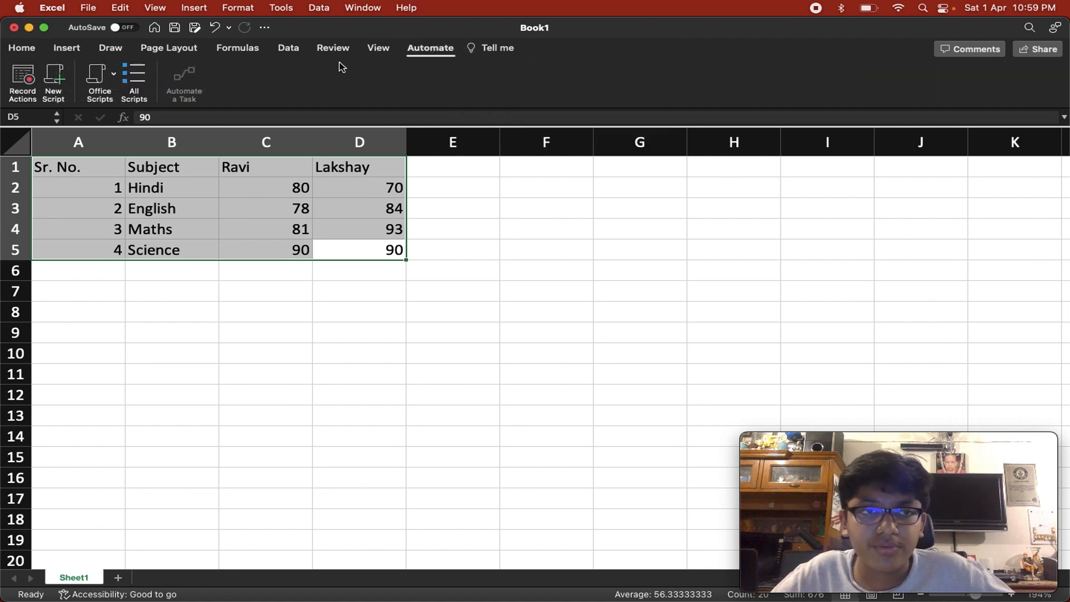
click(67, 48)
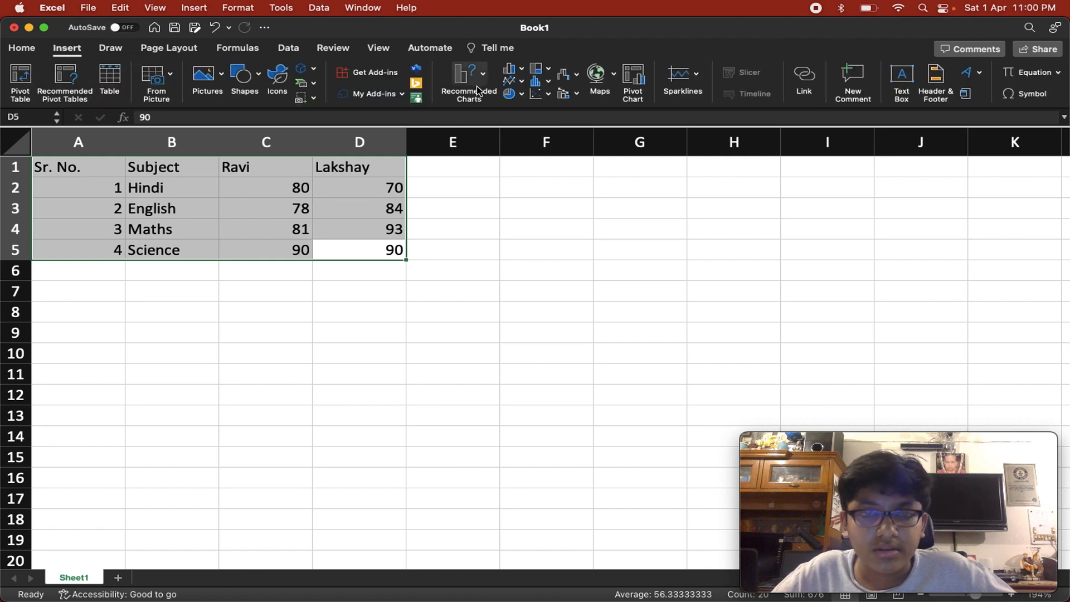
click(453, 92)
scroll(462, 245, down, 5)
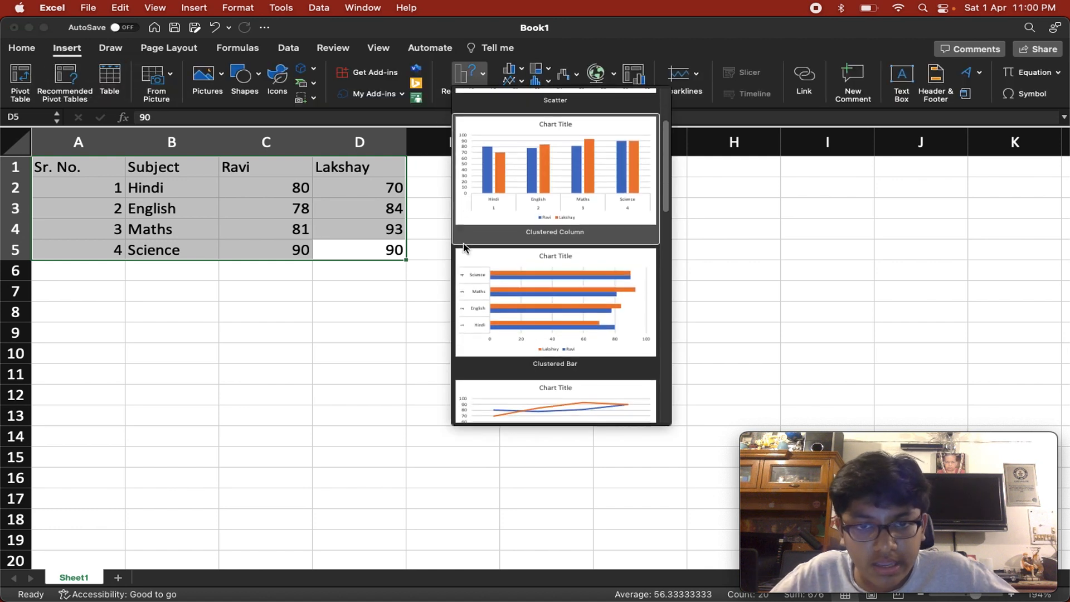
scroll(463, 247, down, 10)
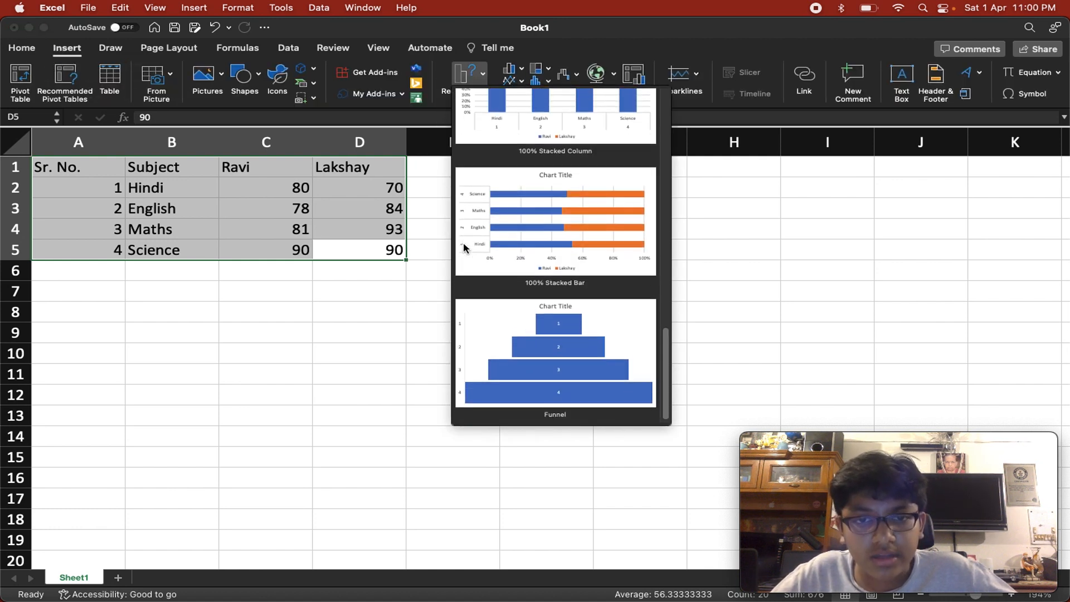
scroll(463, 248, up, 5)
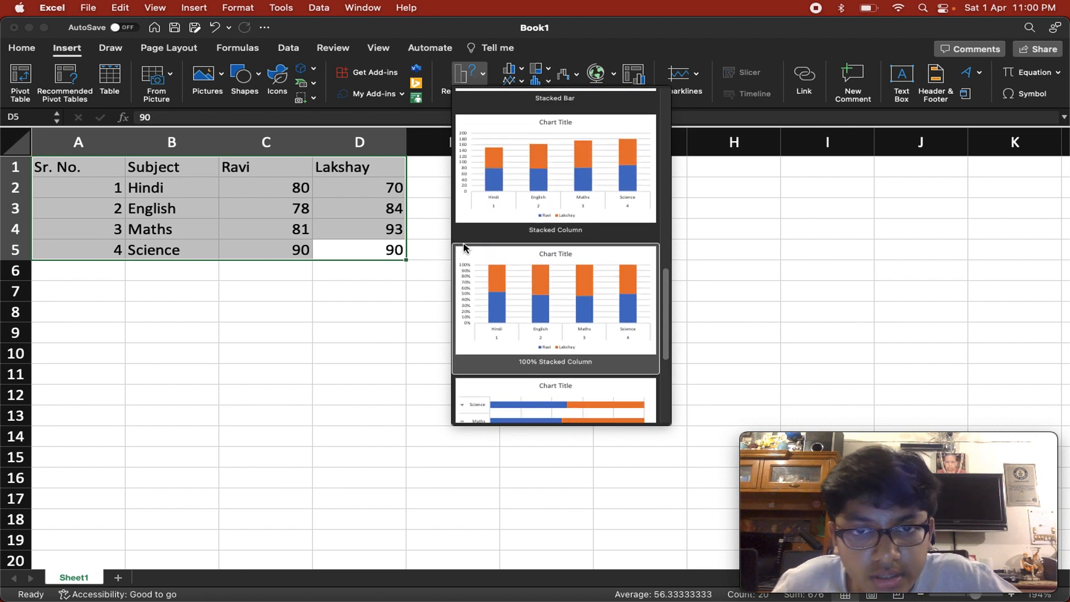
scroll(463, 247, up, 5)
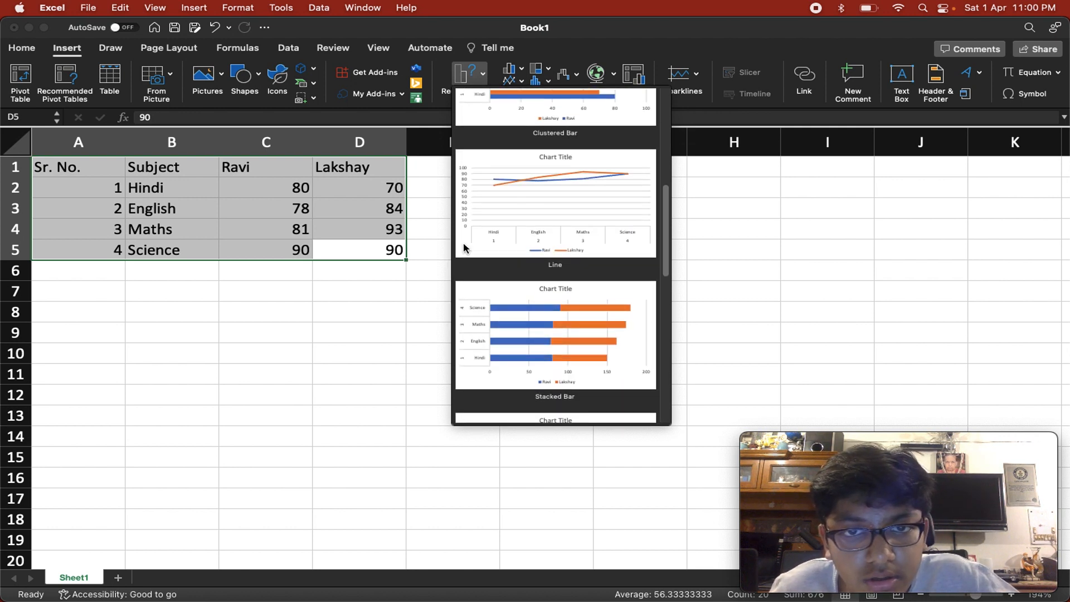
scroll(463, 245, up, 5)
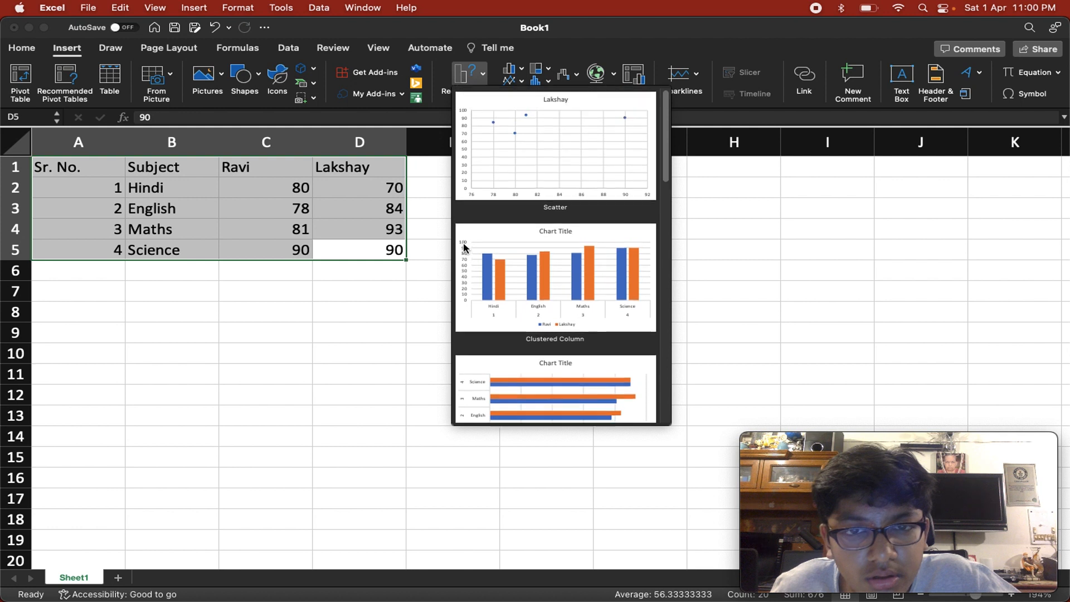
click(289, 405)
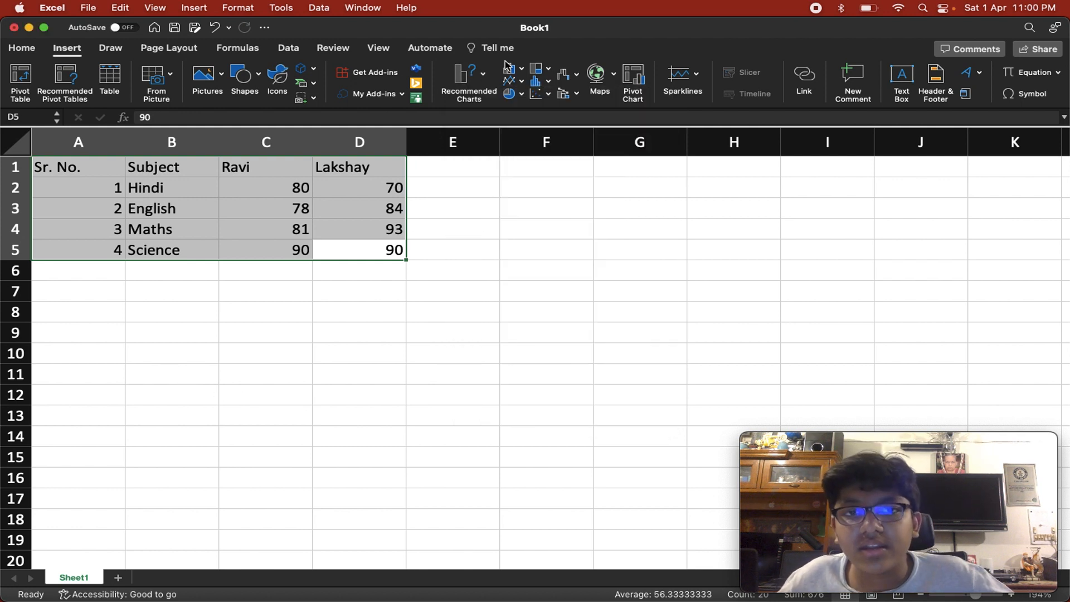
Review the available column, bar, treemap and sunburst chart types without inserting one.
click(521, 71)
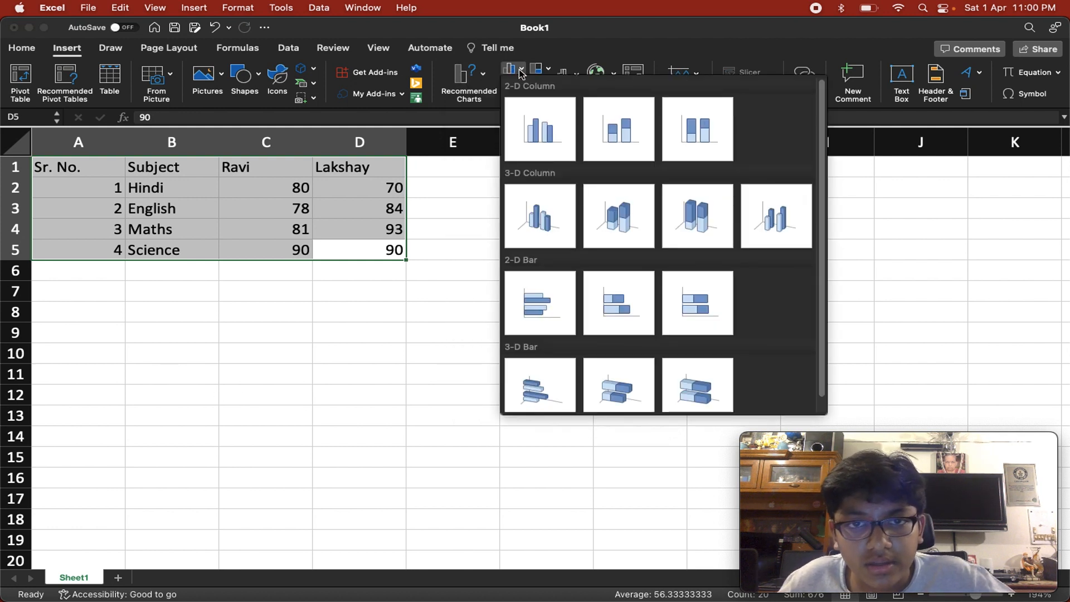
click(521, 71)
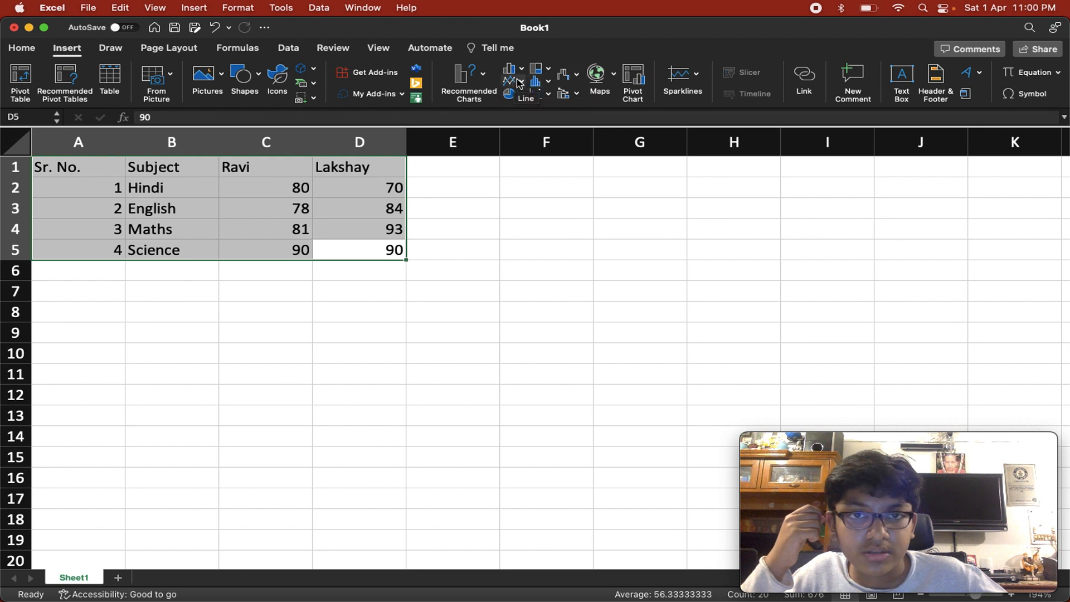
click(547, 80)
click(549, 69)
click(549, 71)
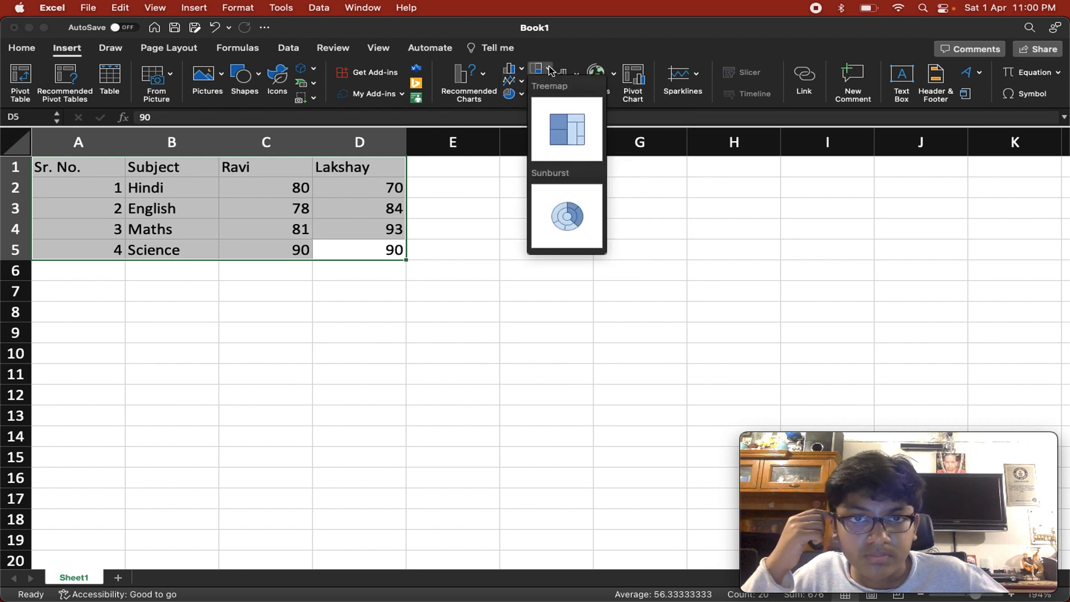
click(549, 70)
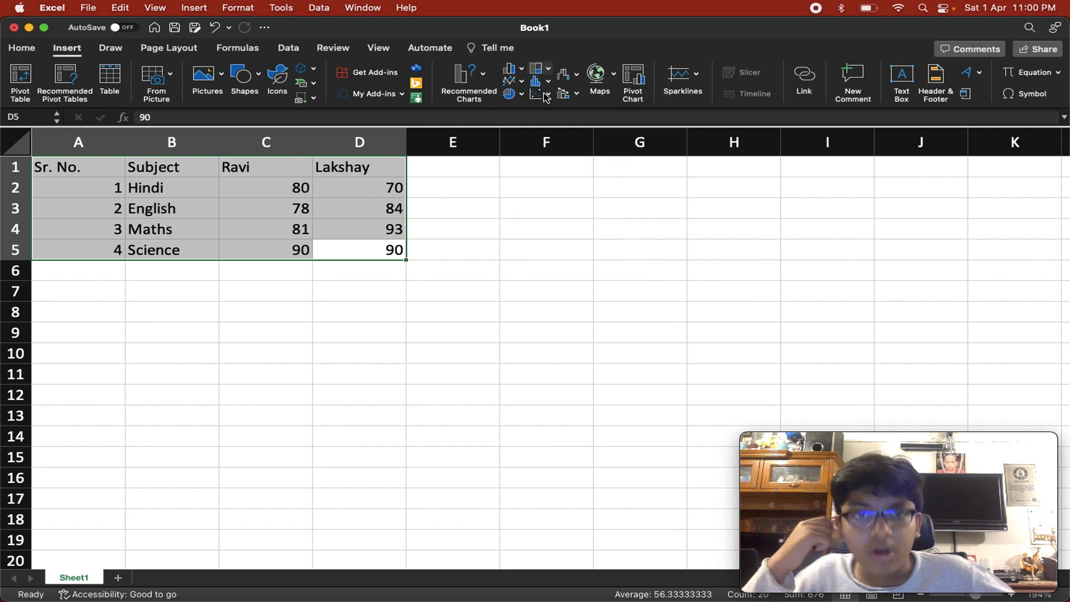
click(507, 71)
click(507, 72)
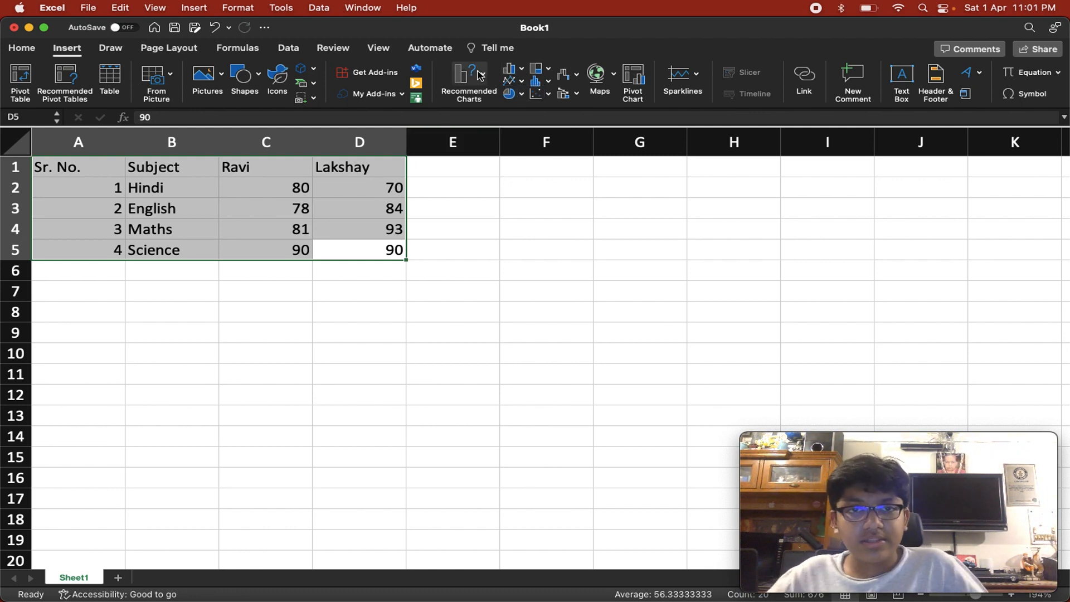
Insert a basic 2-D pie chart from the selected marks table A1:D5.
click(508, 93)
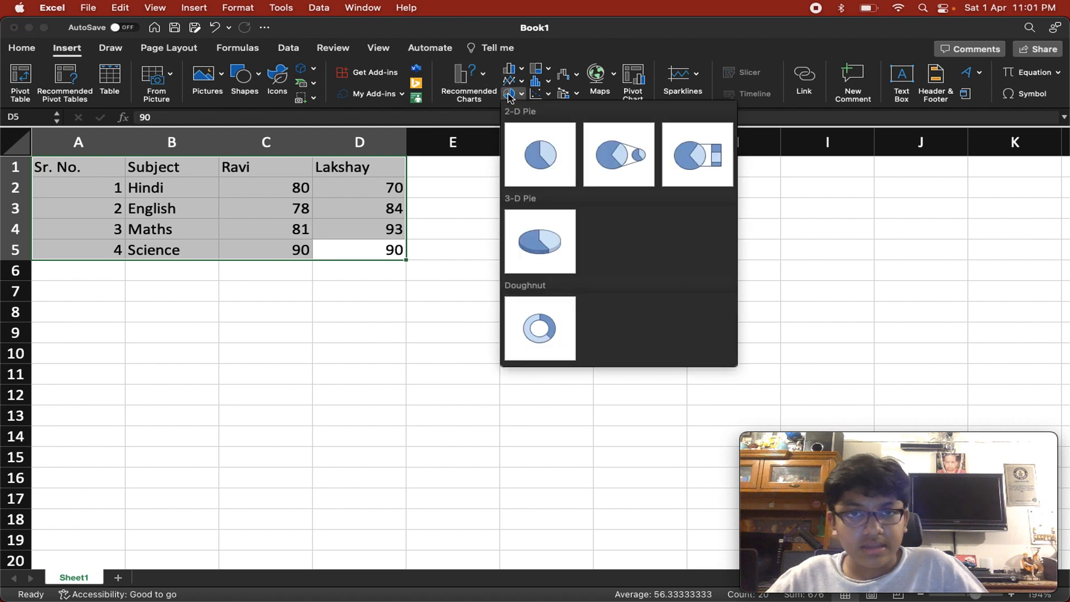
click(557, 171)
click(504, 395)
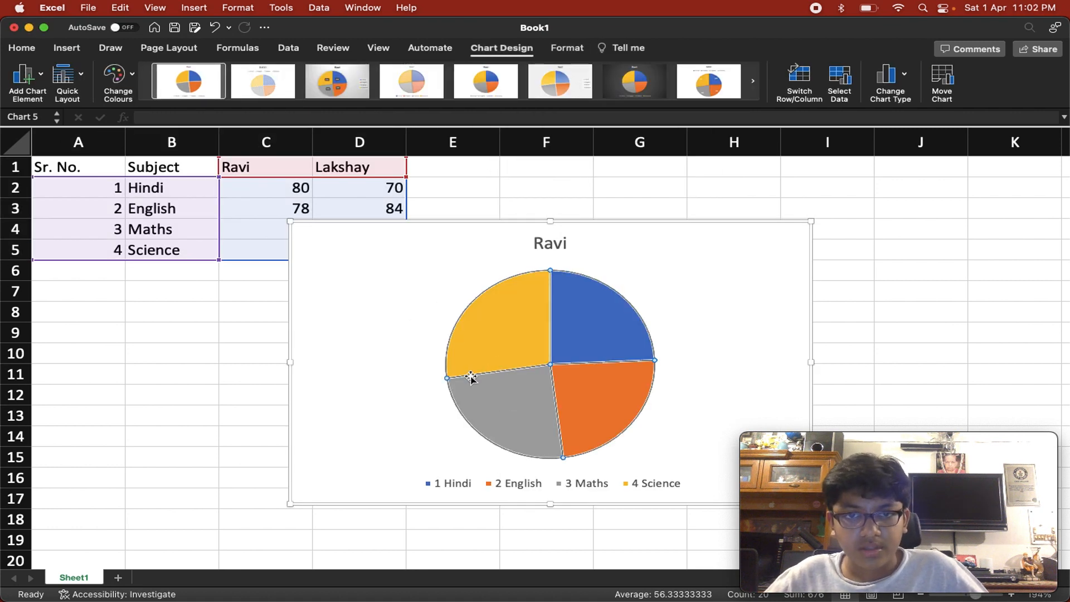
Examine the pie chart's English, Hindi, Science and Maths slices, checking each one's value and percentage against the legend.
click(542, 360)
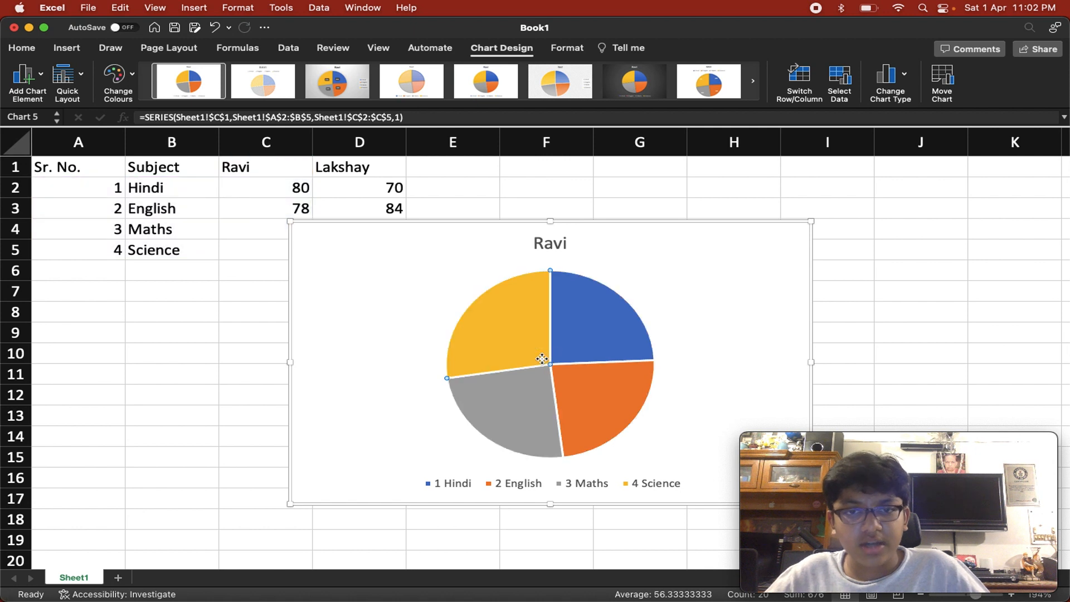
click(377, 430)
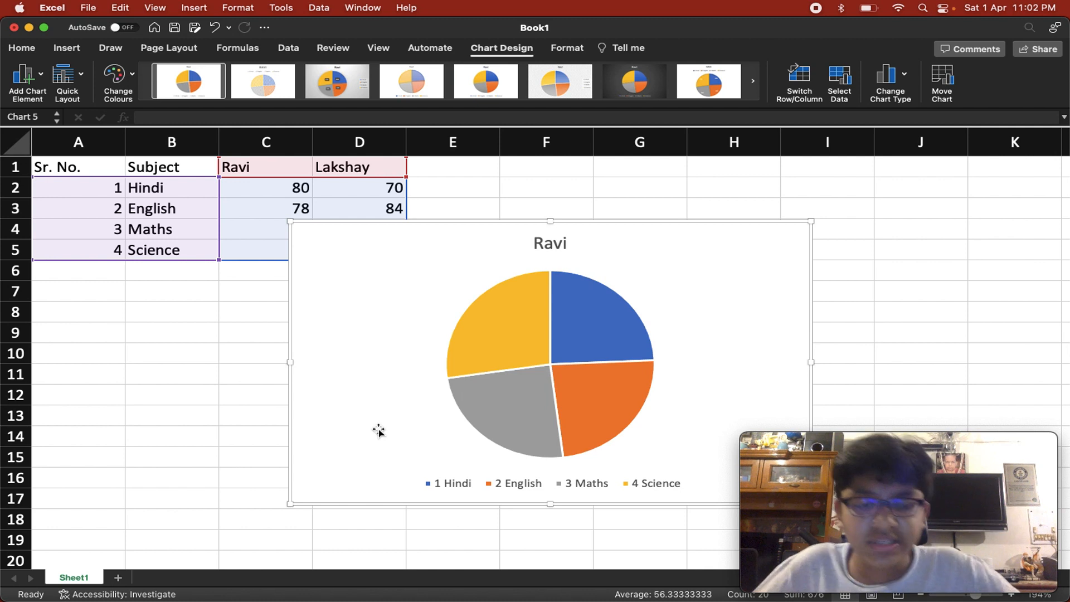
click(538, 303)
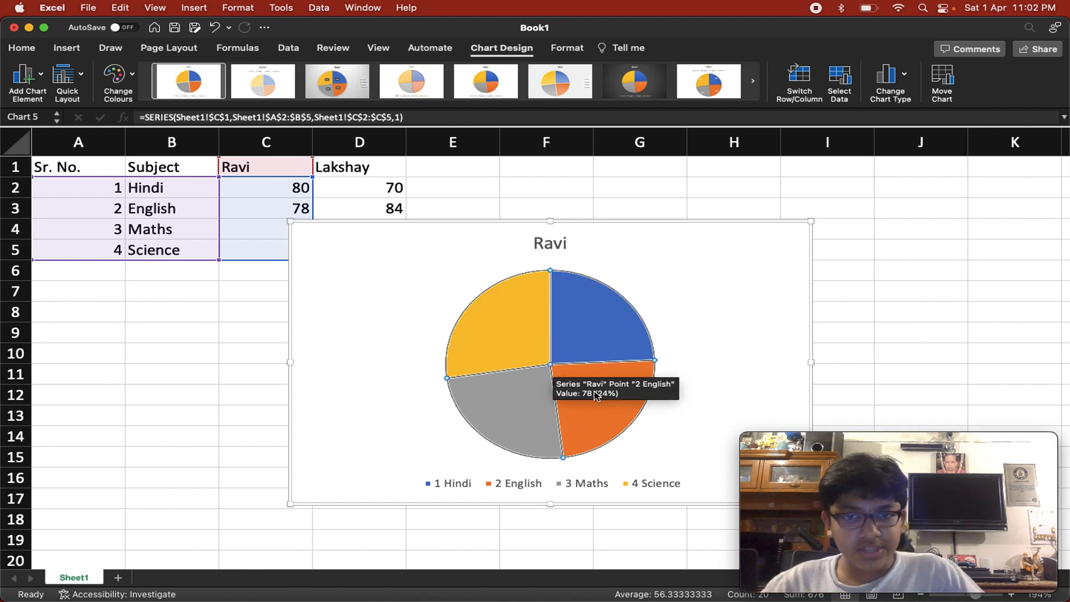
click(649, 421)
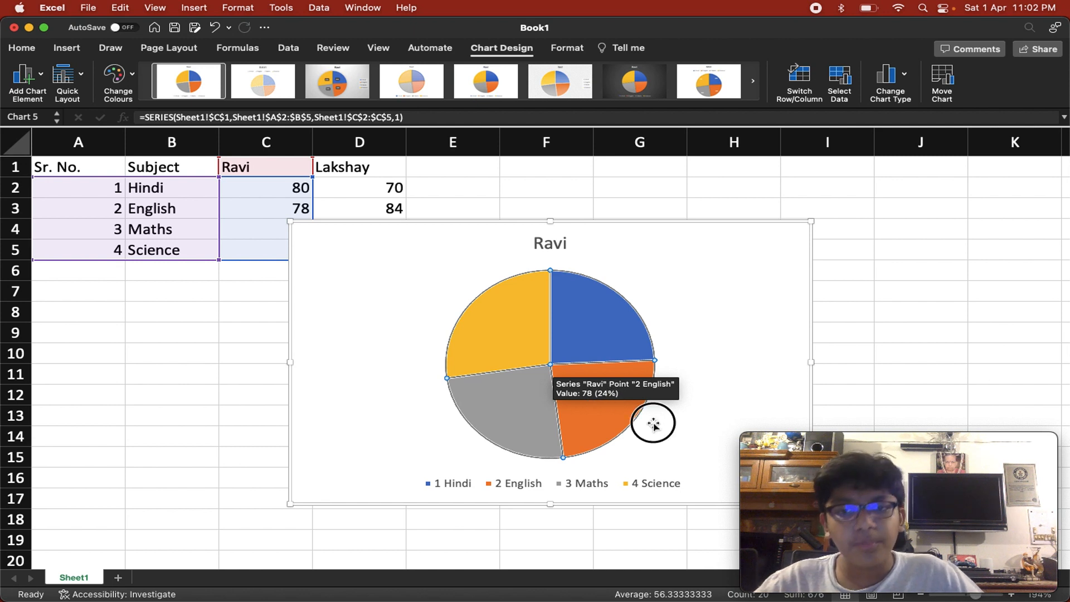
click(709, 430)
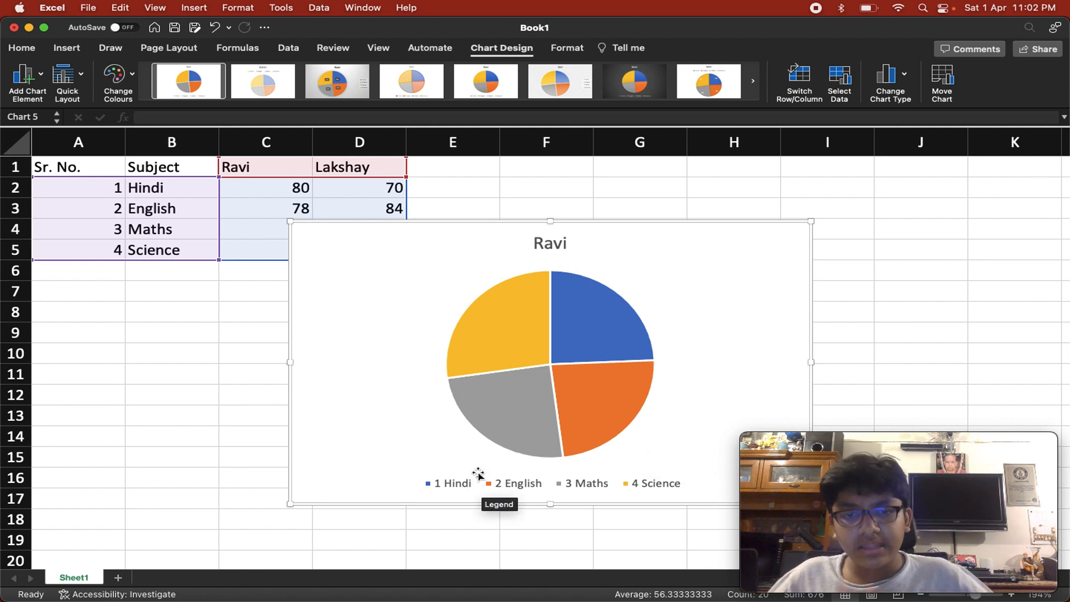
click(579, 429)
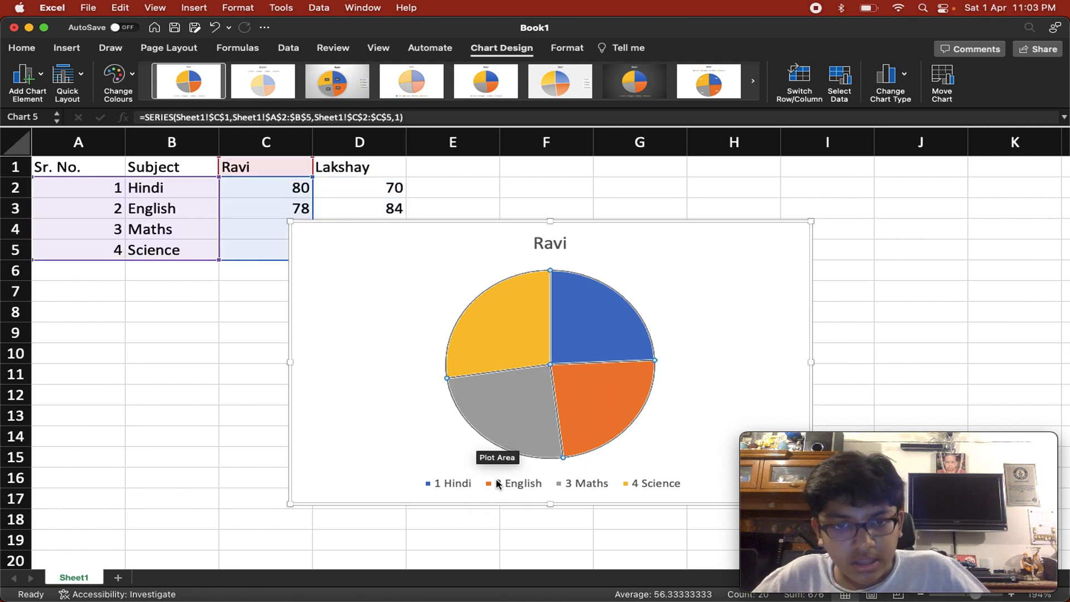
mouse_move(603, 424)
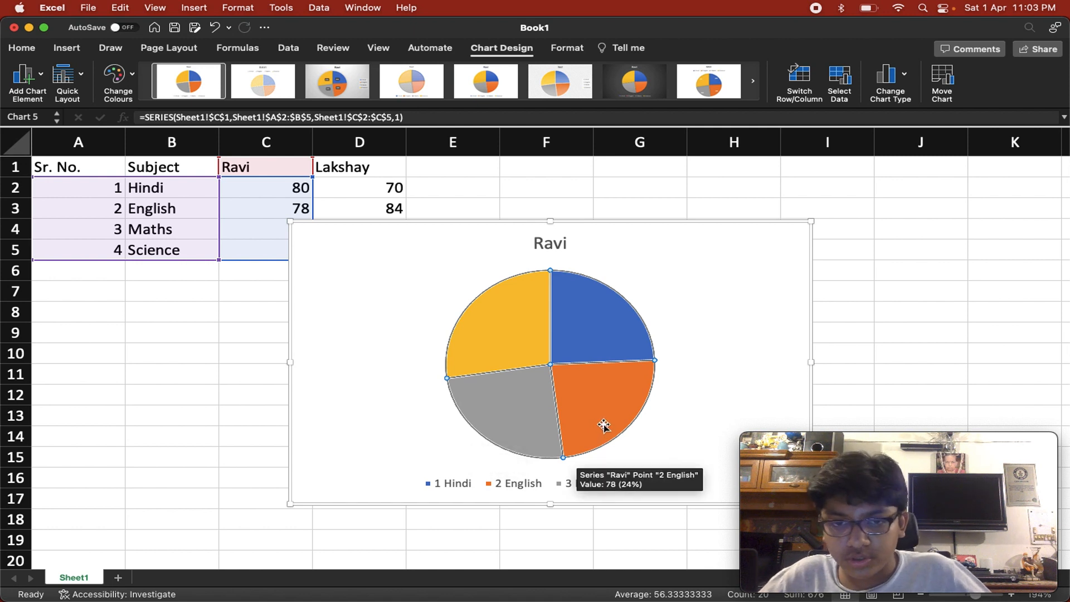
mouse_move(597, 314)
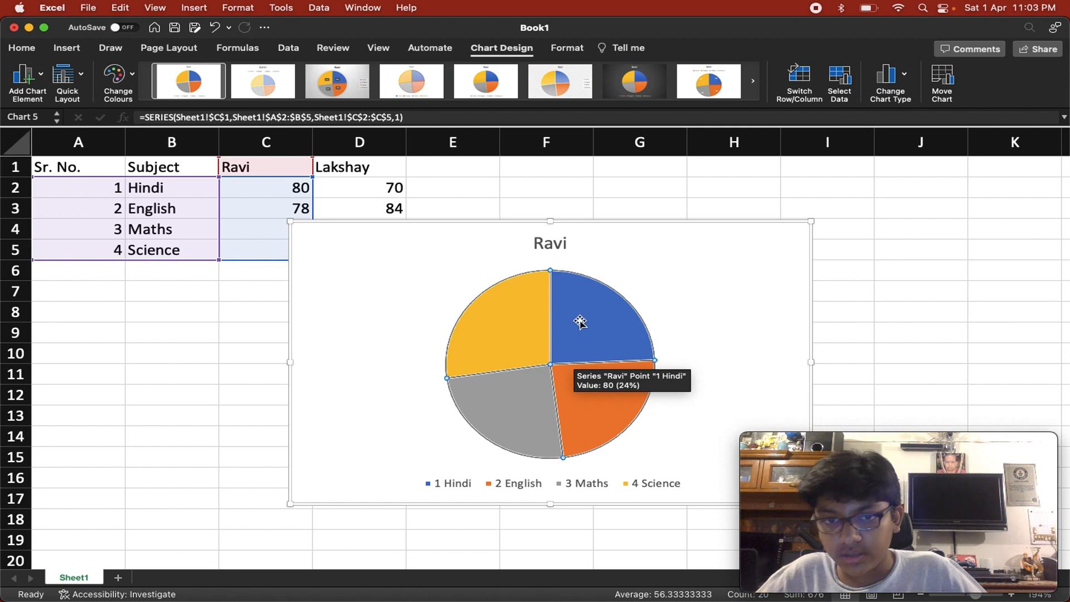
mouse_move(524, 347)
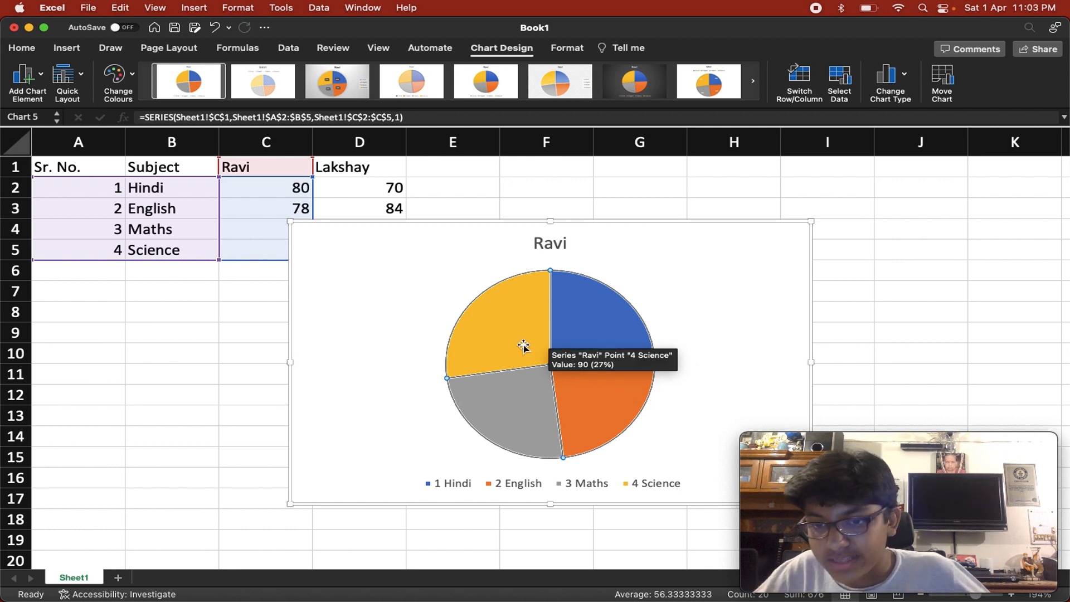
mouse_move(525, 424)
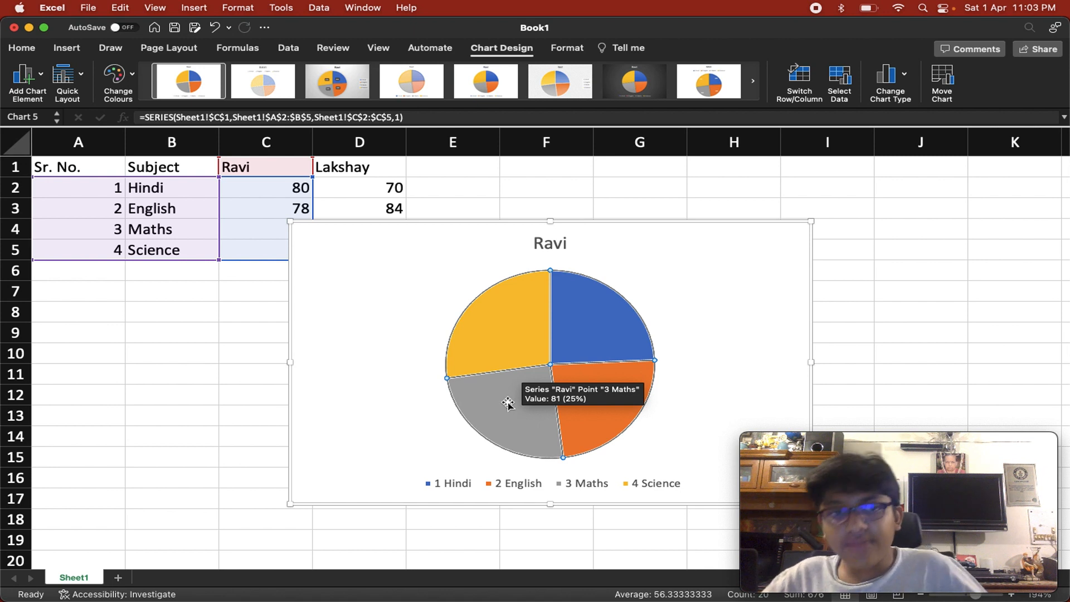
Delete the pie chart and insert a scatter chart of the marks table in its place.
click(381, 344)
key(Delete)
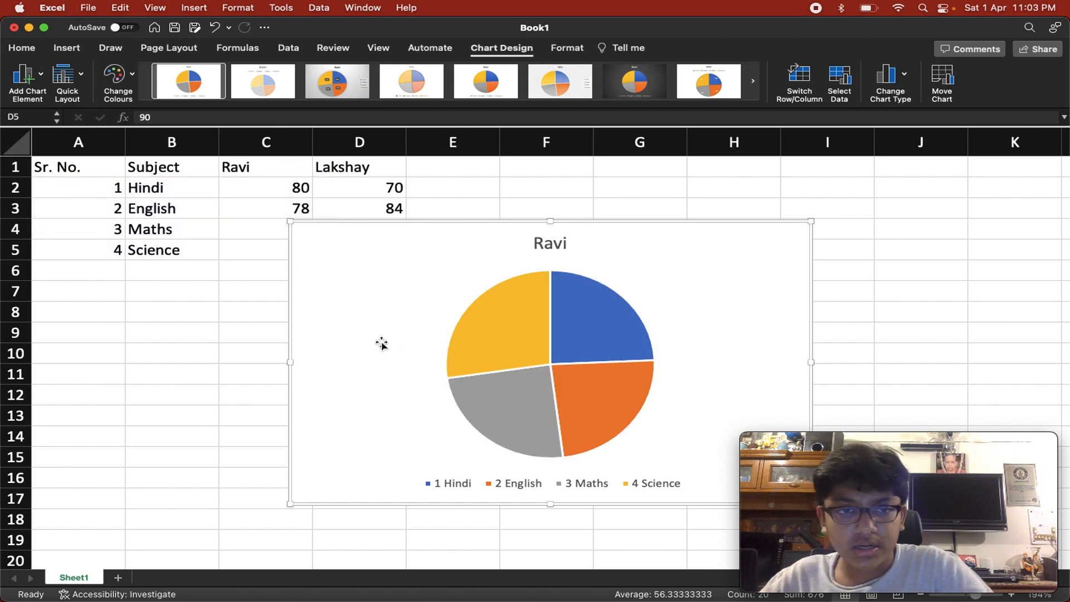
click(66, 48)
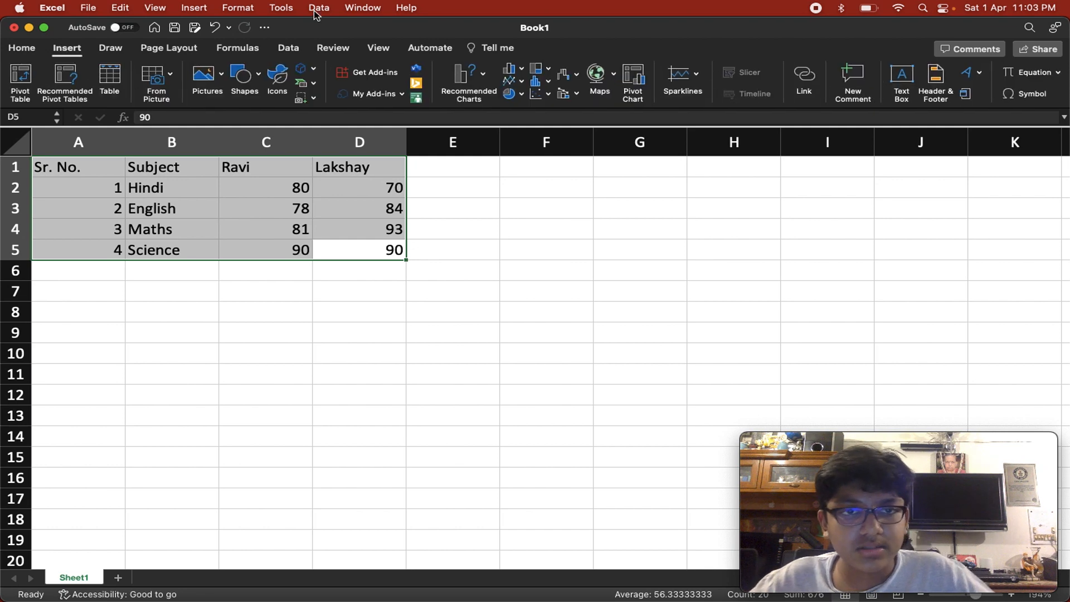
click(477, 93)
click(490, 136)
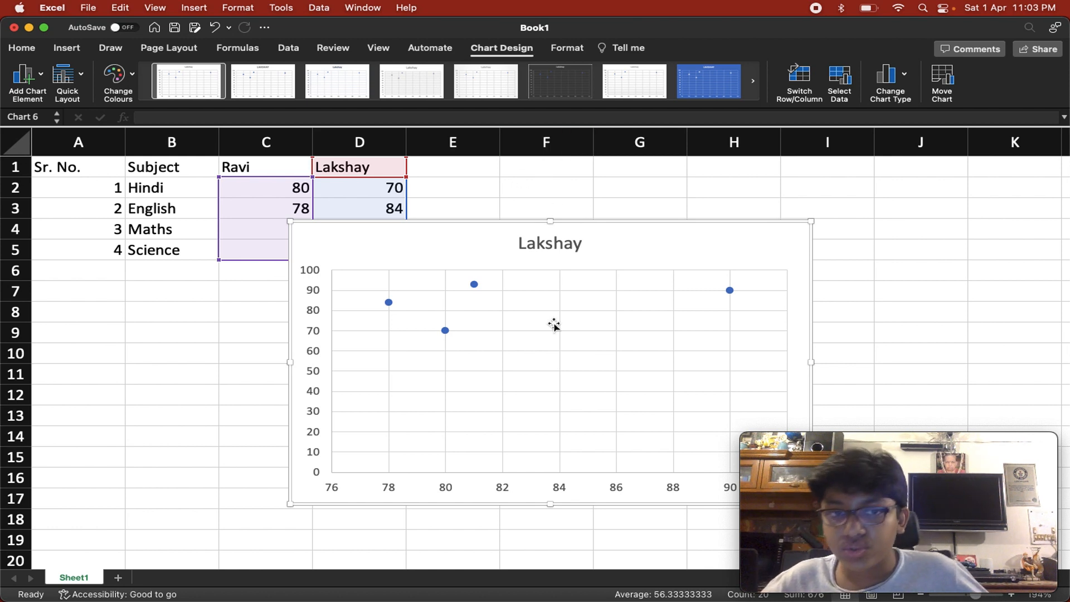
Shift the scatter chart's plot area slightly, and move the chart down and left to uncover the Maths marks in row 4.
drag(554, 322, 514, 323)
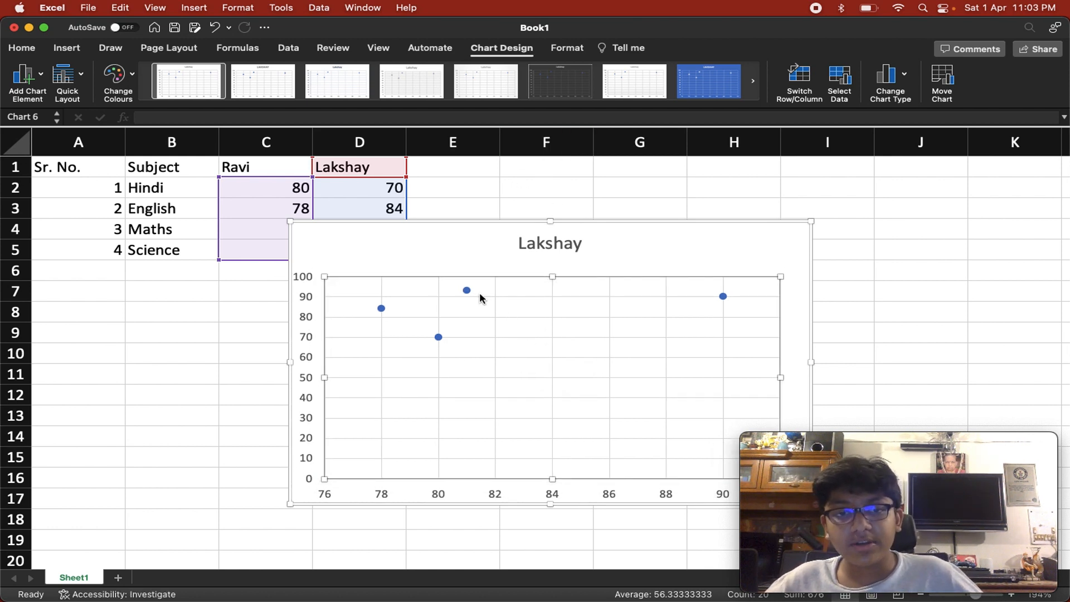
drag(490, 260, 416, 279)
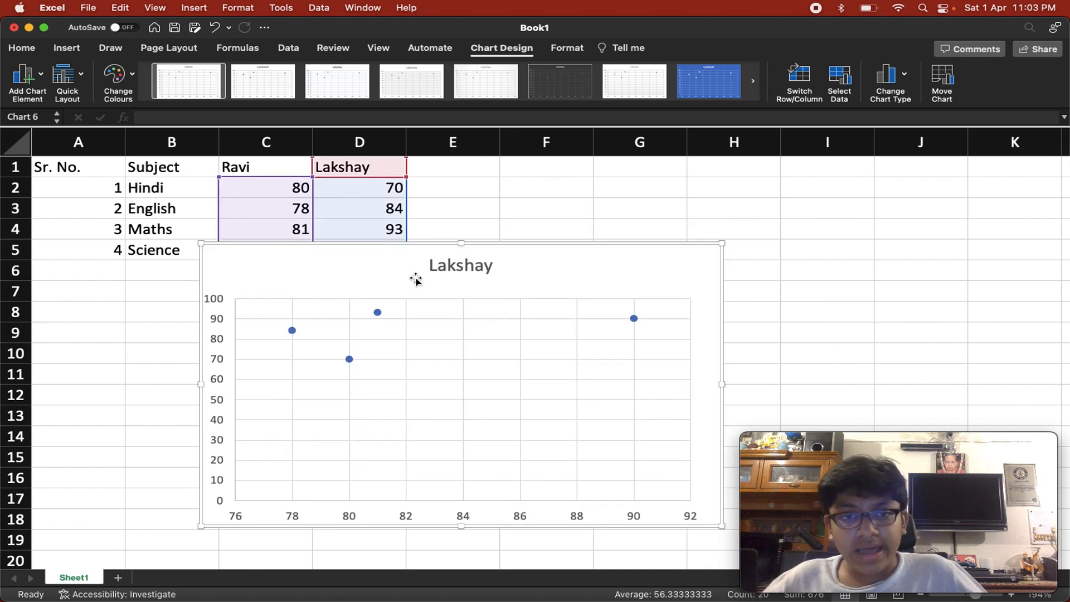
click(494, 266)
click(545, 270)
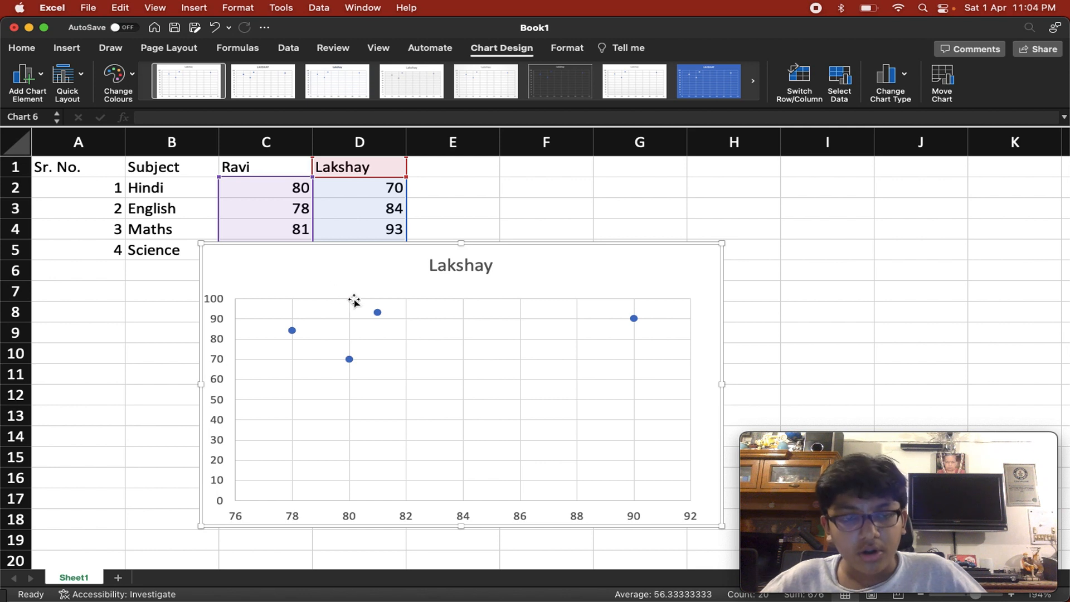
Inspect the highest scatter point and match its coordinates to the two students' Maths marks in C4 and D4.
mouse_move(377, 314)
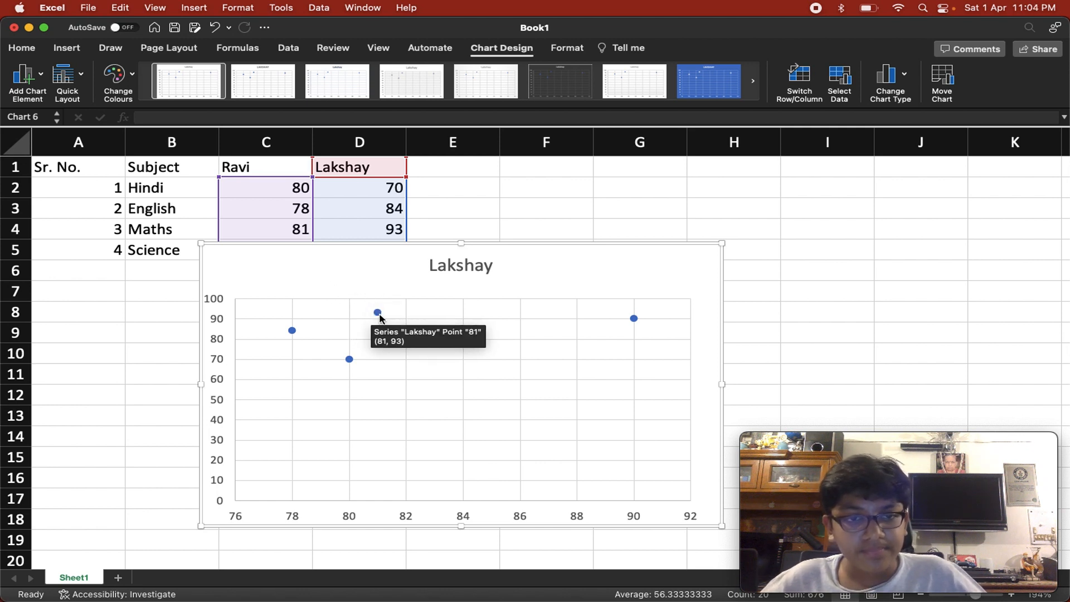
click(378, 314)
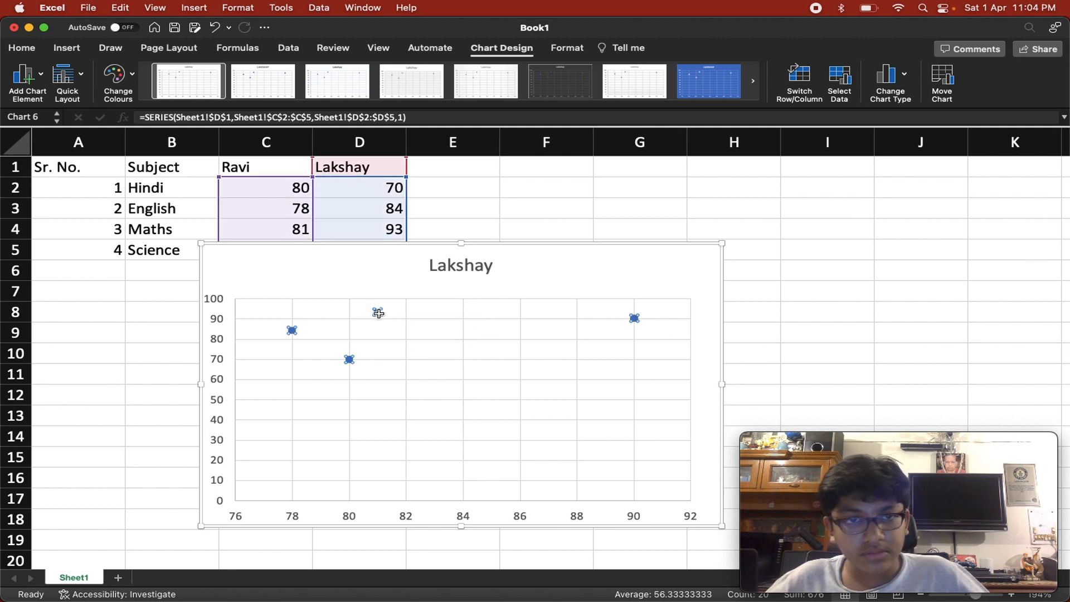
mouse_move(379, 314)
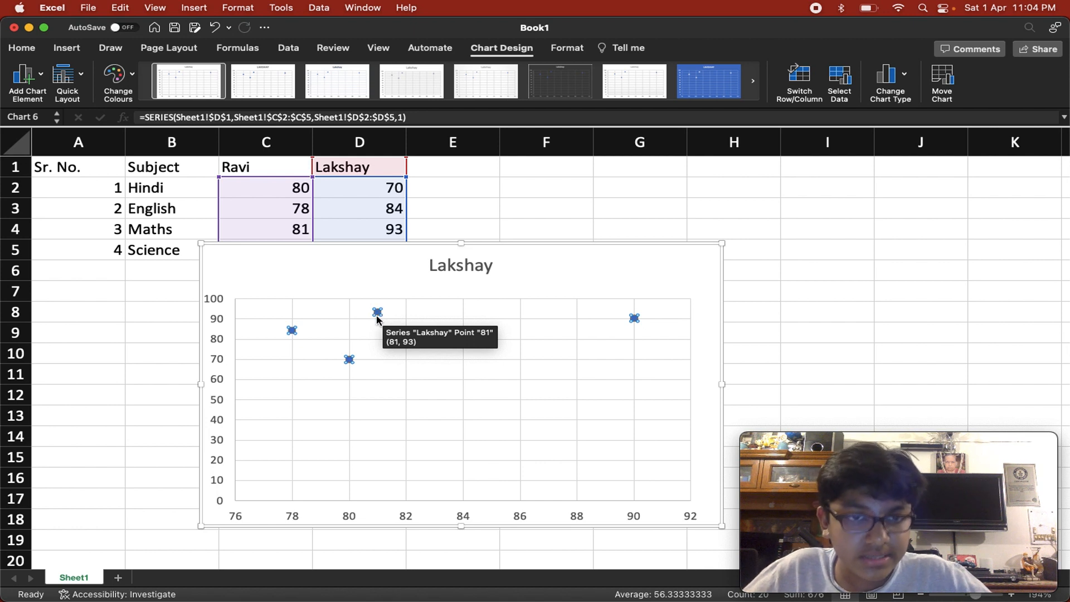
click(263, 187)
click(384, 180)
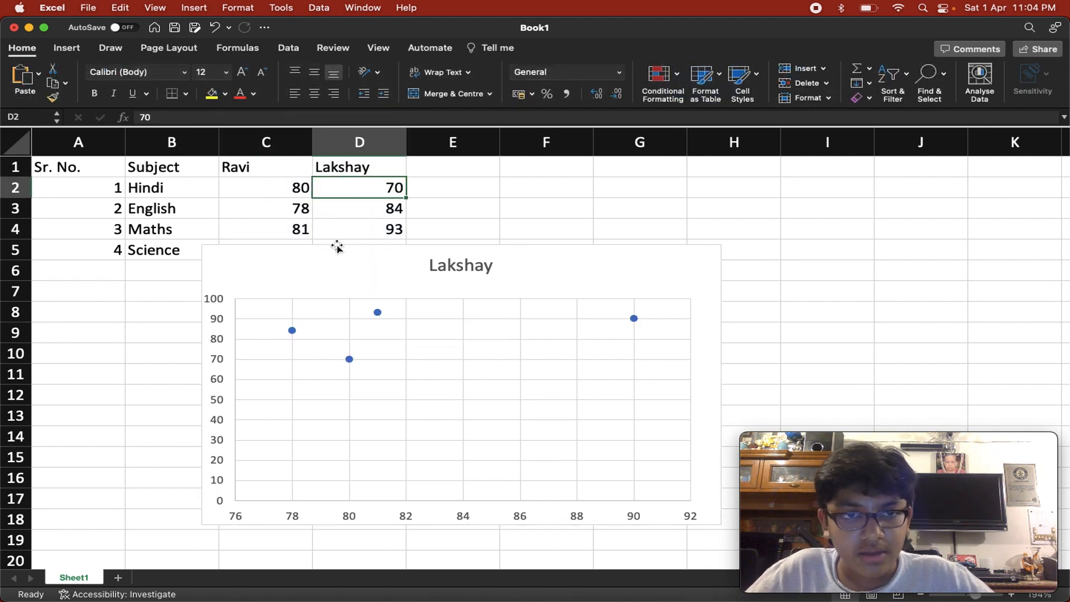
click(296, 241)
click(296, 214)
click(299, 230)
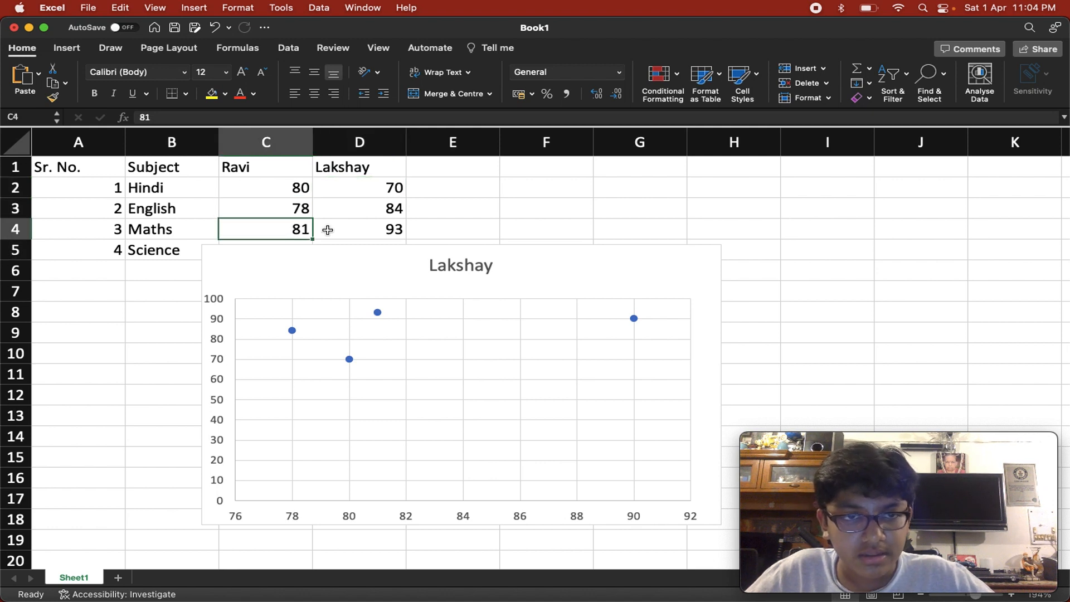
click(361, 223)
click(300, 228)
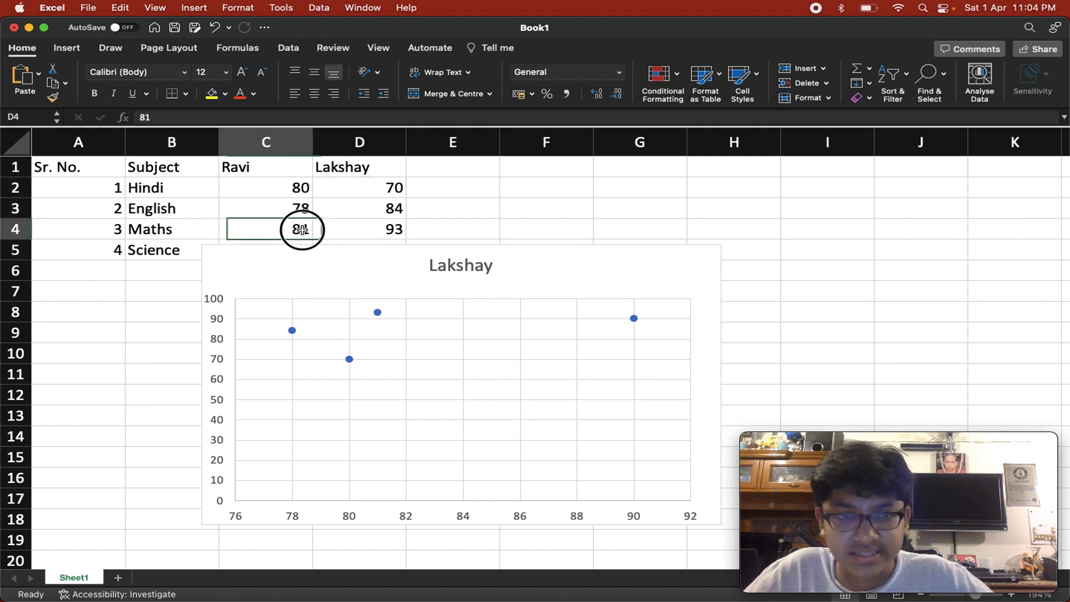
click(348, 229)
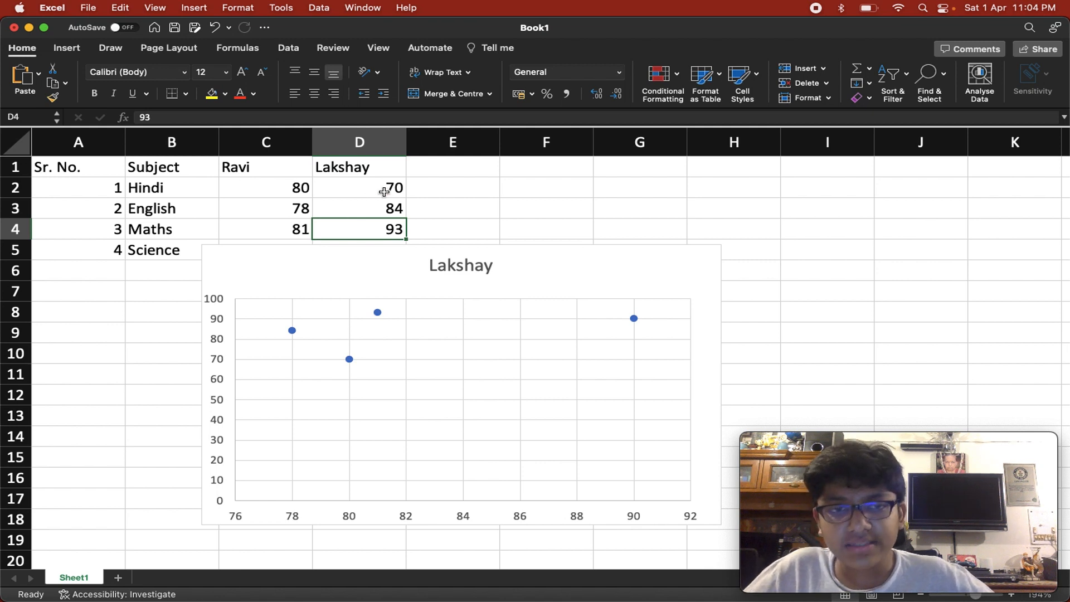
Delete the scatter chart from the sheet.
click(468, 386)
click(430, 357)
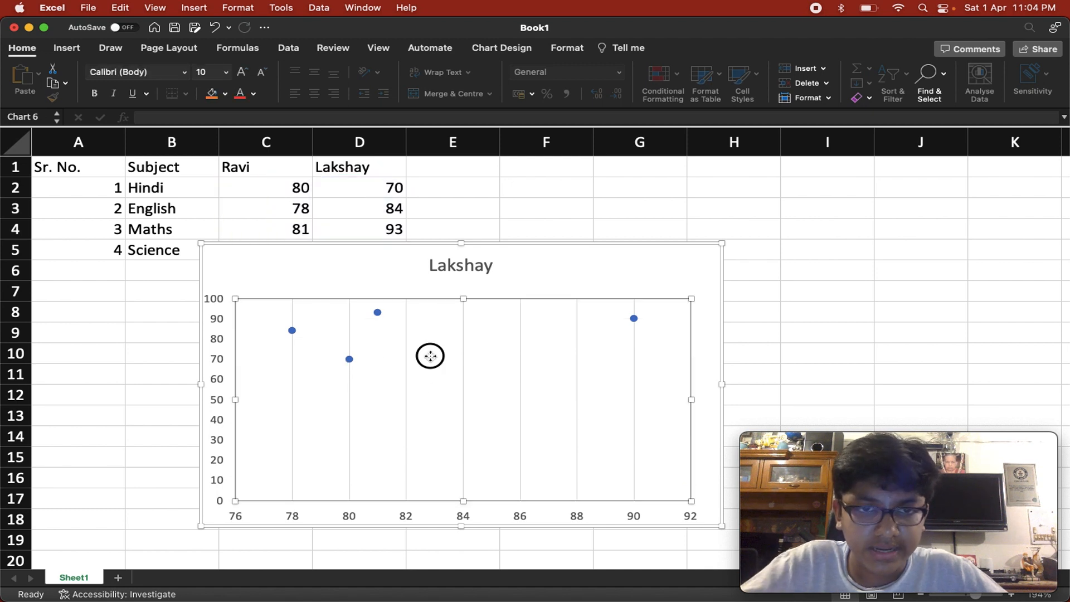
key(Delete)
key(Delete)
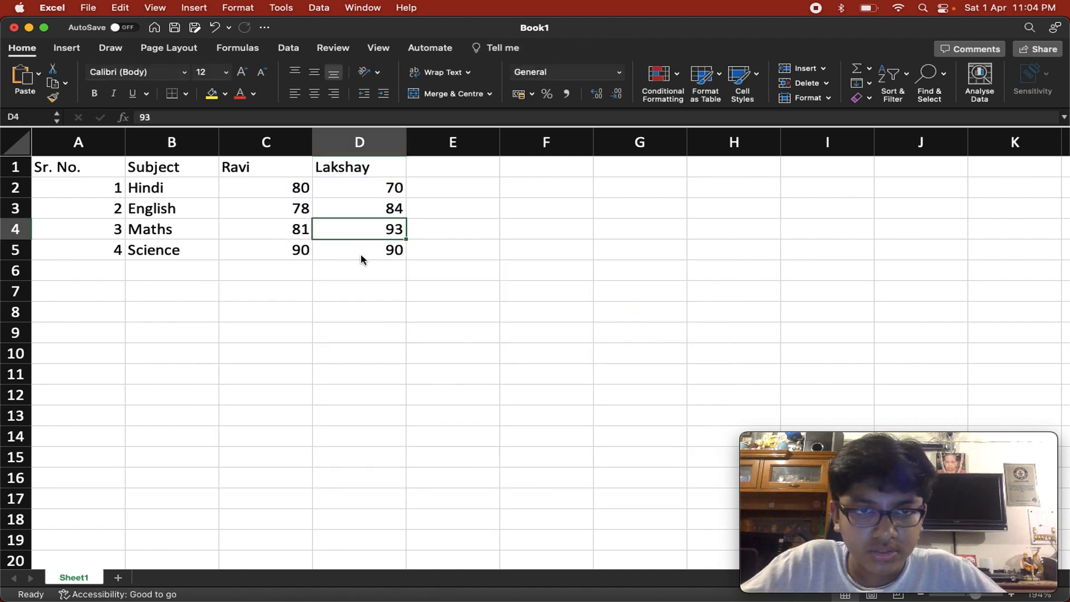
Enter 8 in both D14 and E14 as a small sample data set.
click(319, 428)
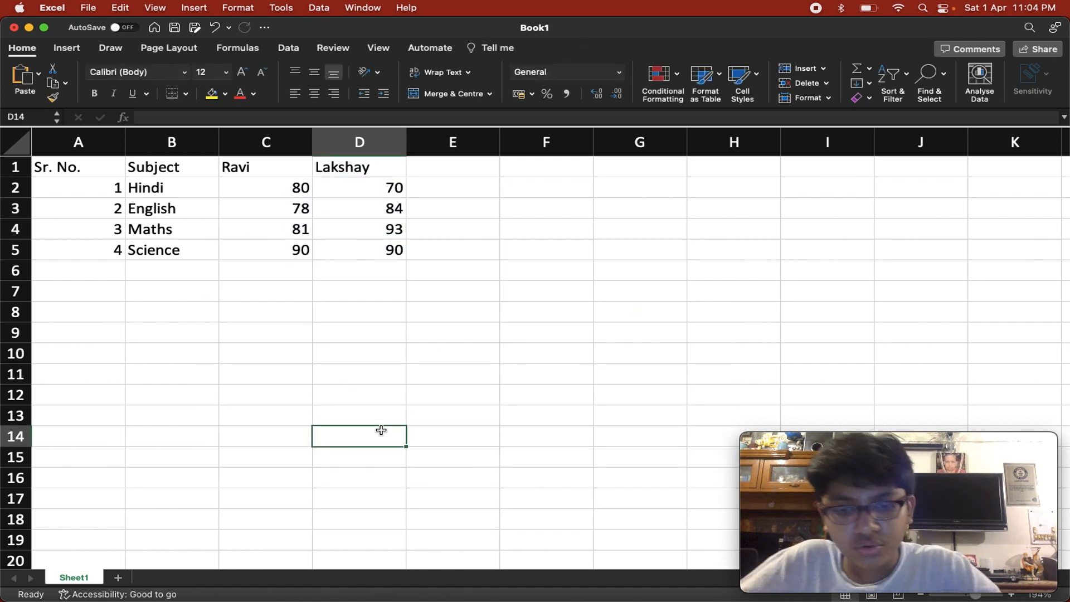
text(8)
click(444, 432)
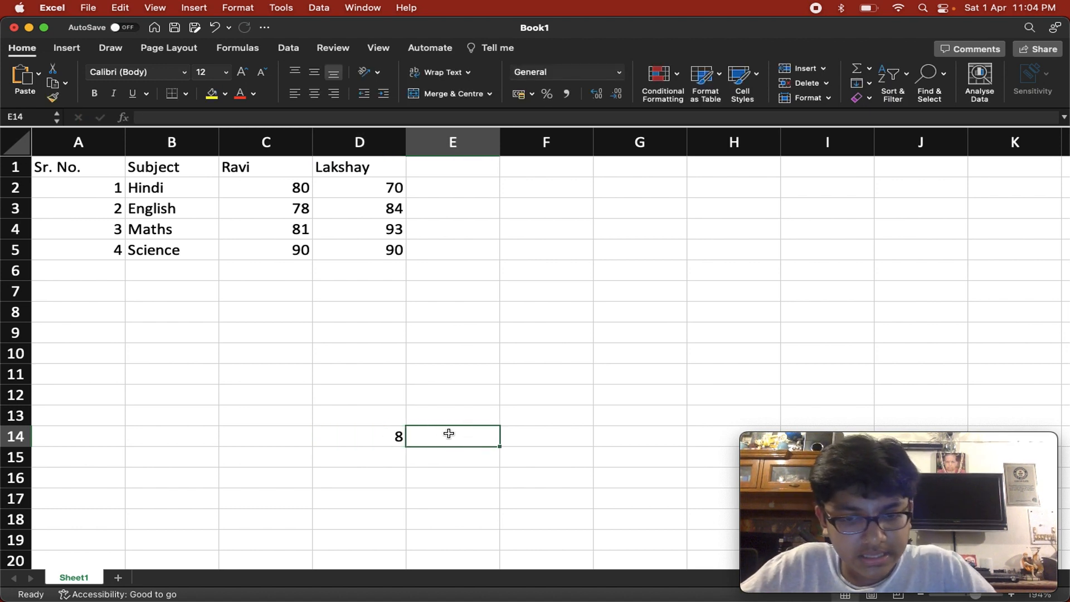
text(8)
click(440, 479)
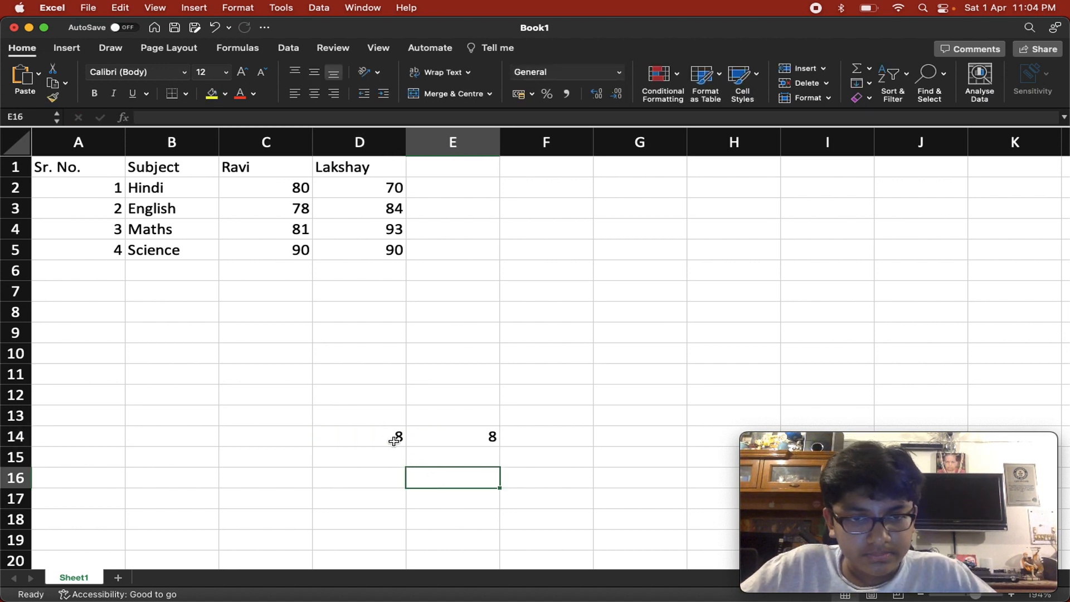
Select D14:E14 and review the recommended chart previews, including Clustered Column, Clustered Bar, Line and Pie, without inserting one.
drag(397, 437, 478, 432)
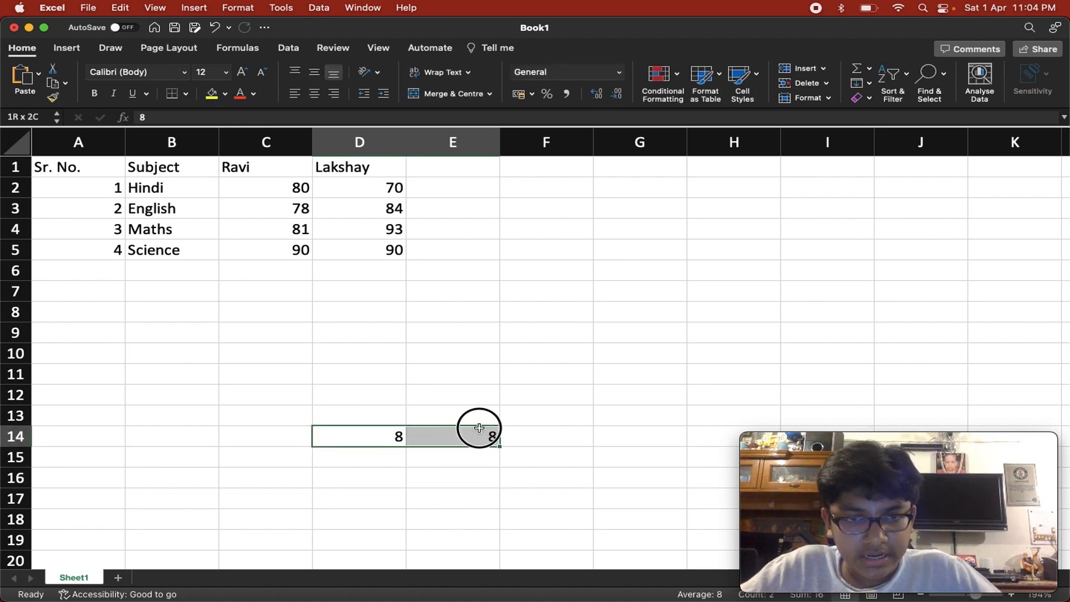
click(62, 49)
click(467, 81)
scroll(575, 172, down, 5)
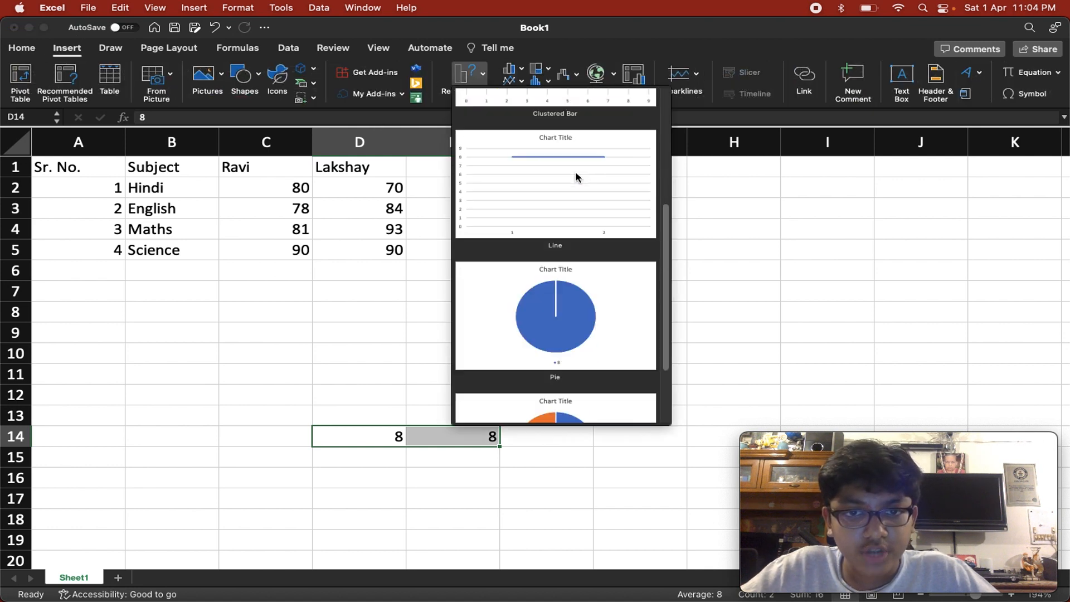
scroll(575, 171, up, 4)
scroll(575, 174, up, 2)
scroll(575, 174, down, 2)
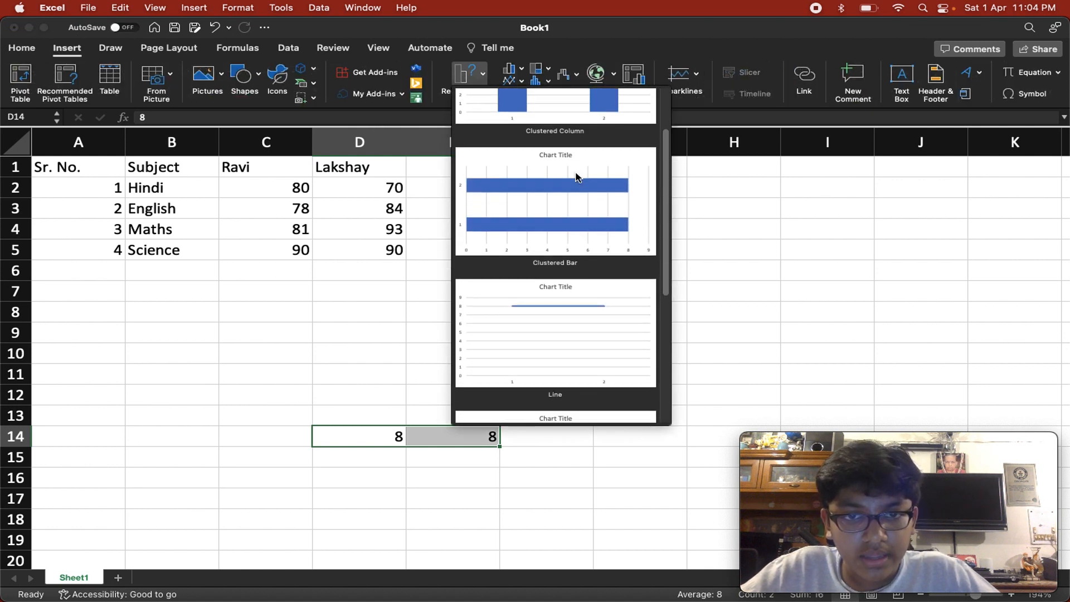
scroll(575, 173, up, 2)
click(764, 188)
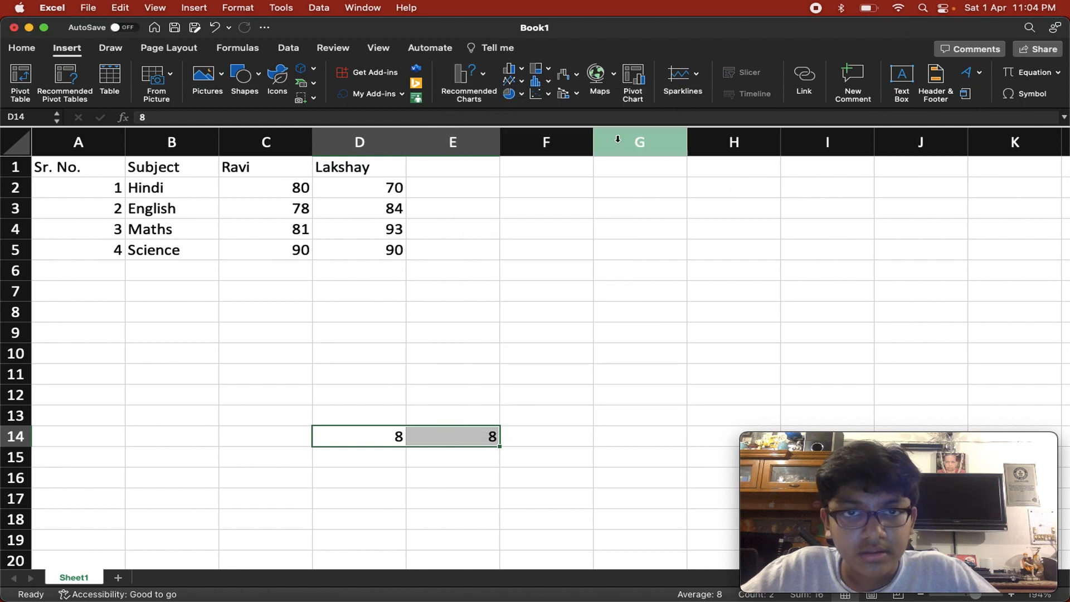
Insert a markers-only scatter chart of D14:E14 to examine its two data points, and delete the chart.
click(539, 99)
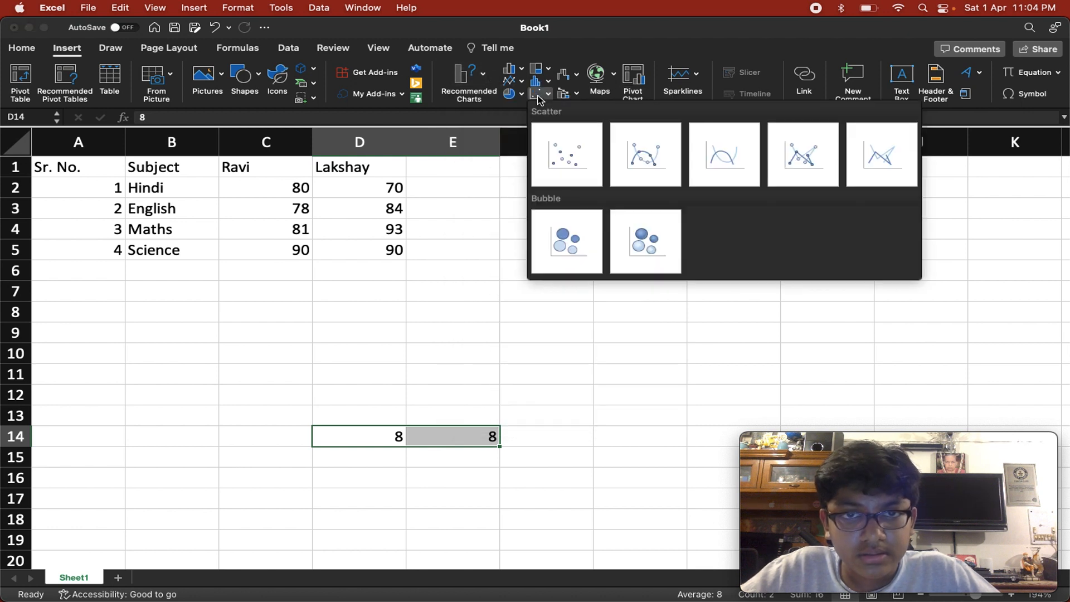
click(562, 153)
mouse_move(506, 295)
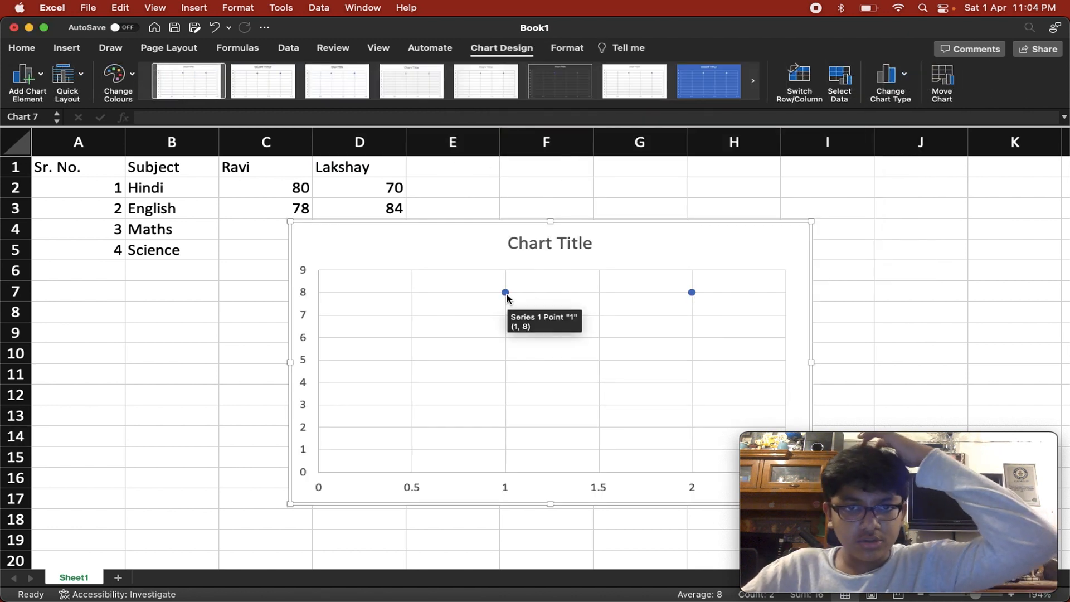
click(691, 292)
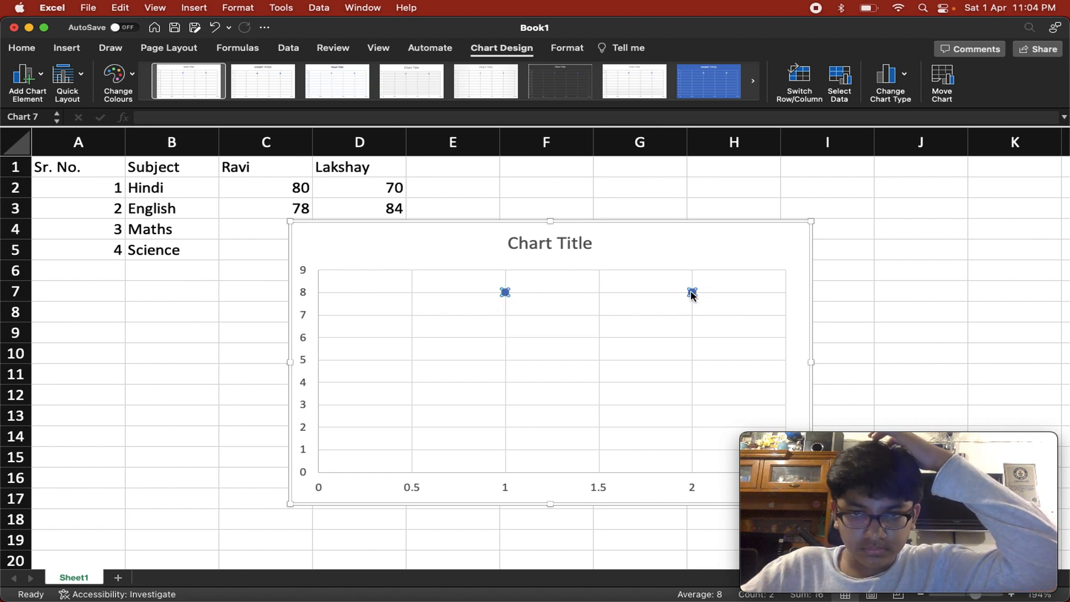
click(813, 267)
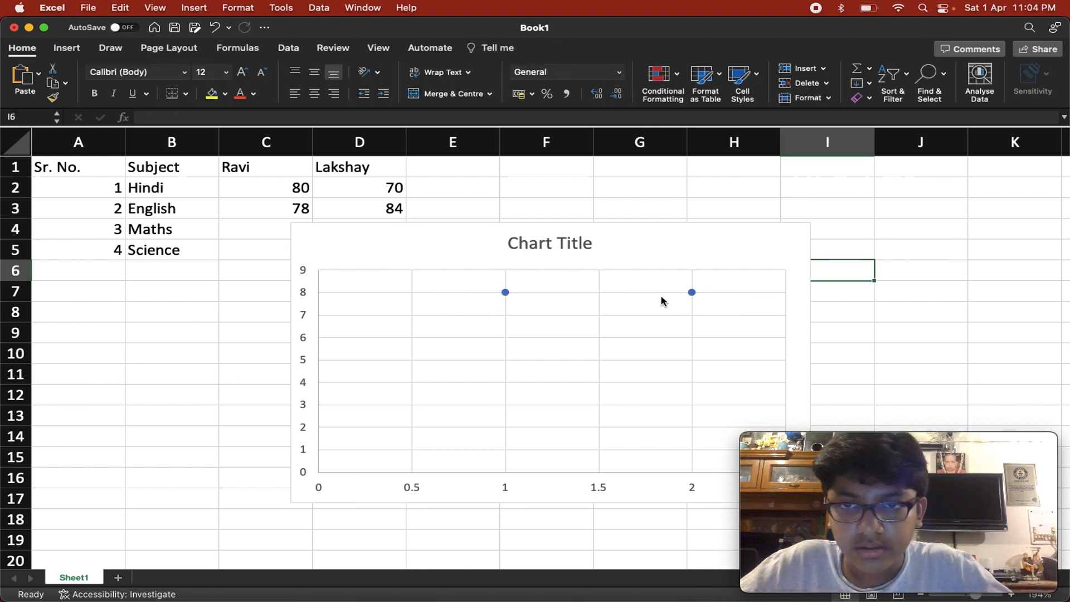
click(635, 294)
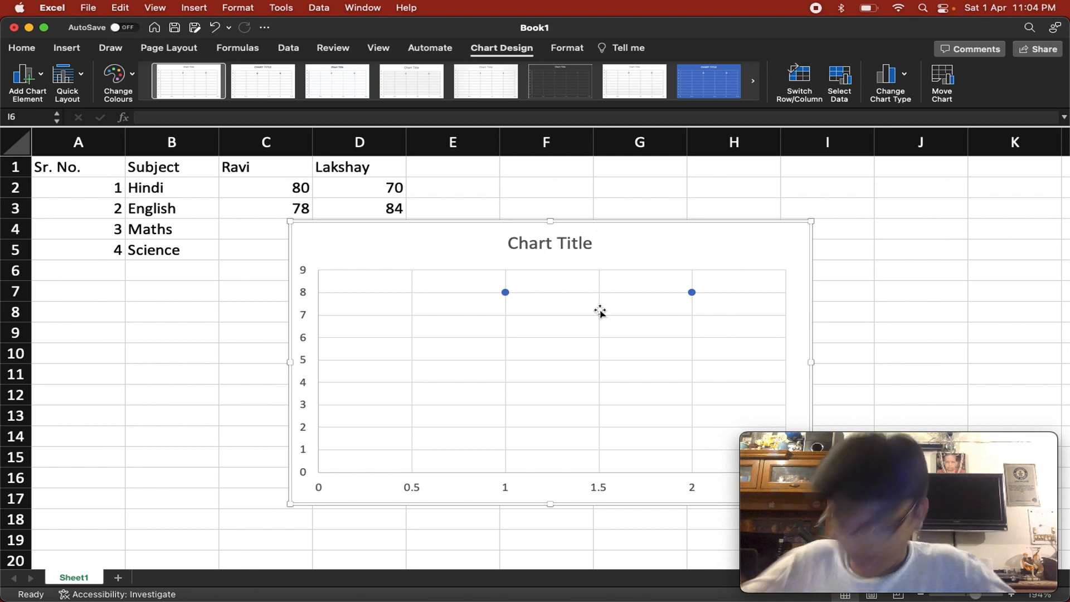
key(Delete)
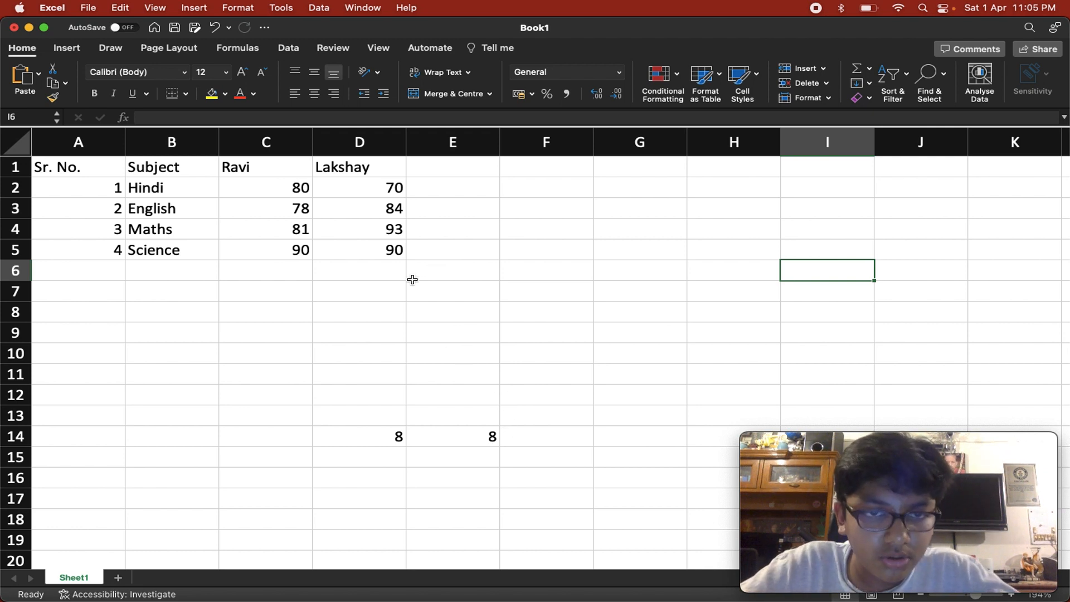
Select the marks table A1:D5 and insert the recommended Scatter chart.
drag(389, 249, 5, 168)
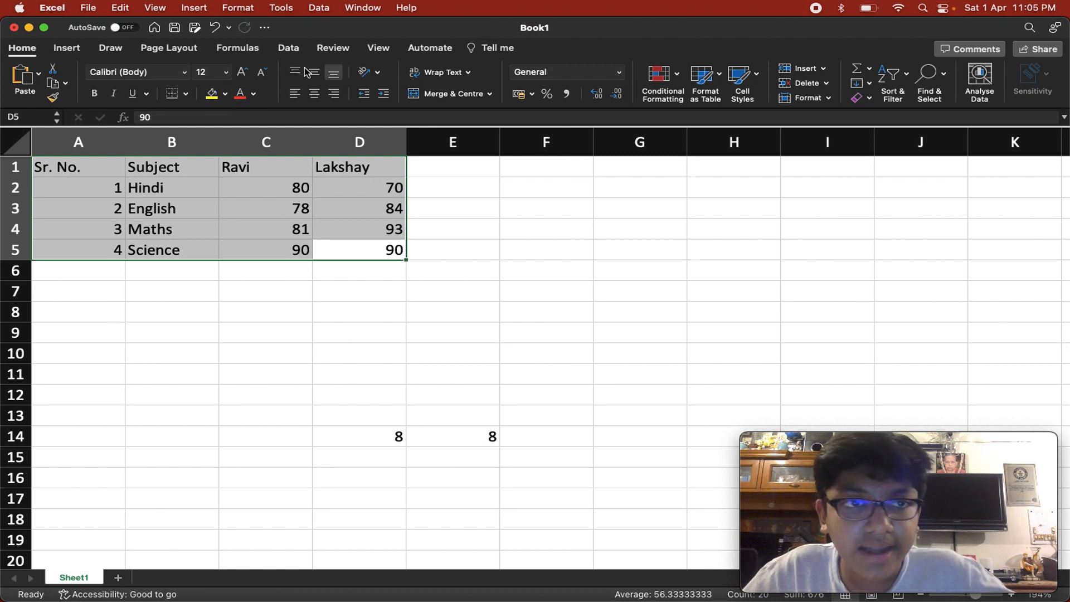
click(59, 53)
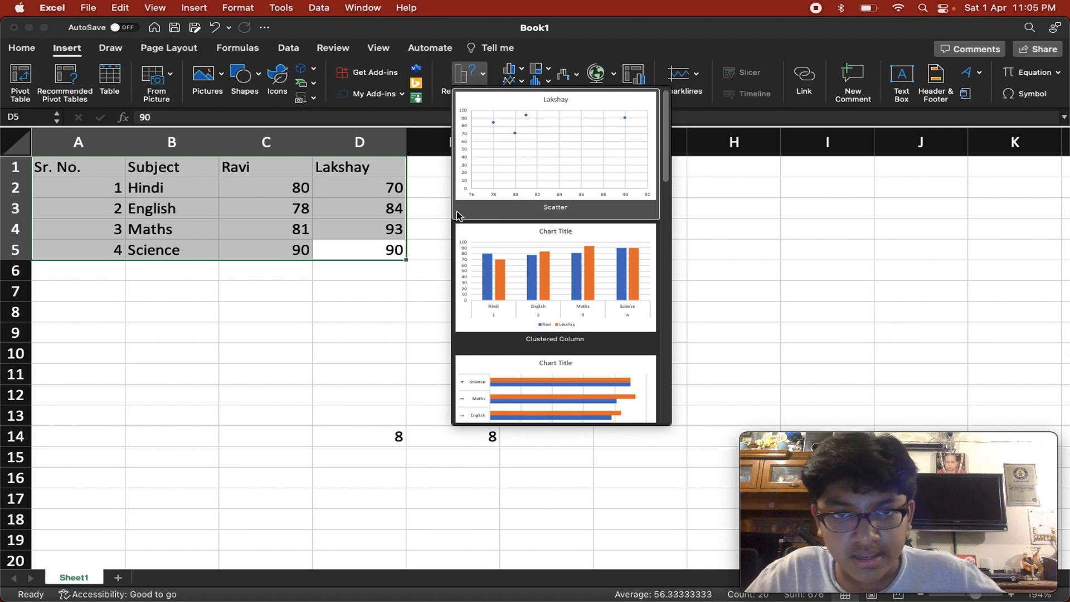
scroll(498, 189, down, 10)
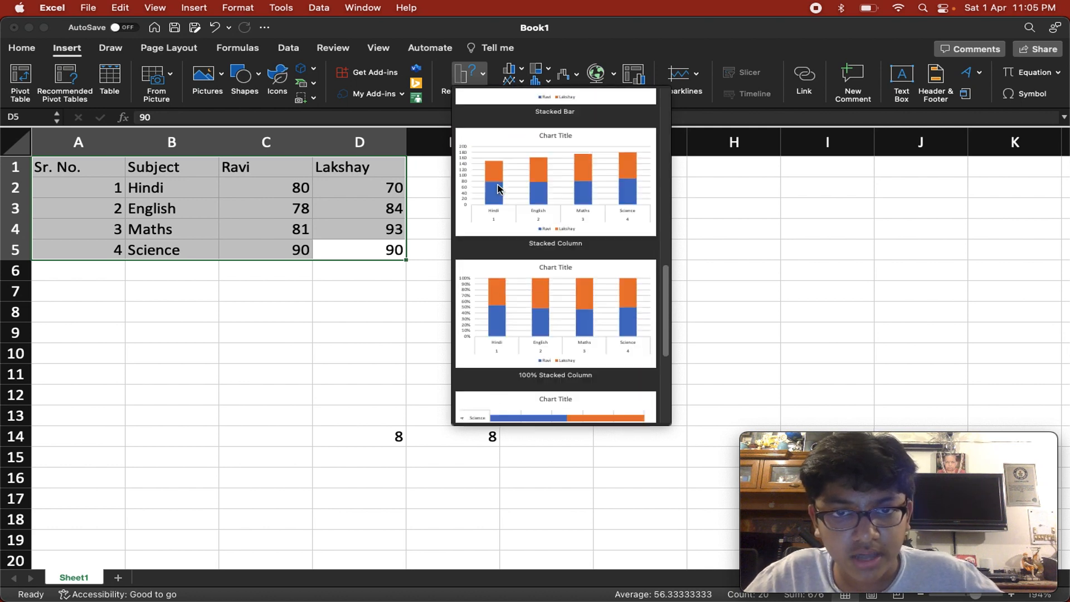
scroll(498, 188, up, 15)
click(501, 169)
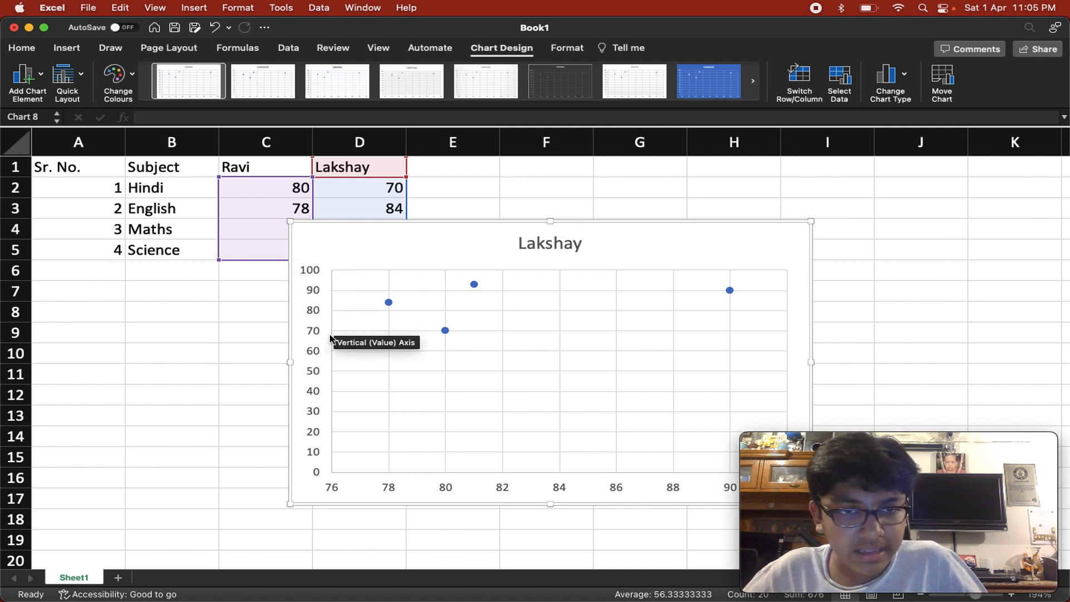
Inspect the Hindi and English points of the scatter chart and move the chart just below the marks table, clear of rows 1 to 5.
click(445, 332)
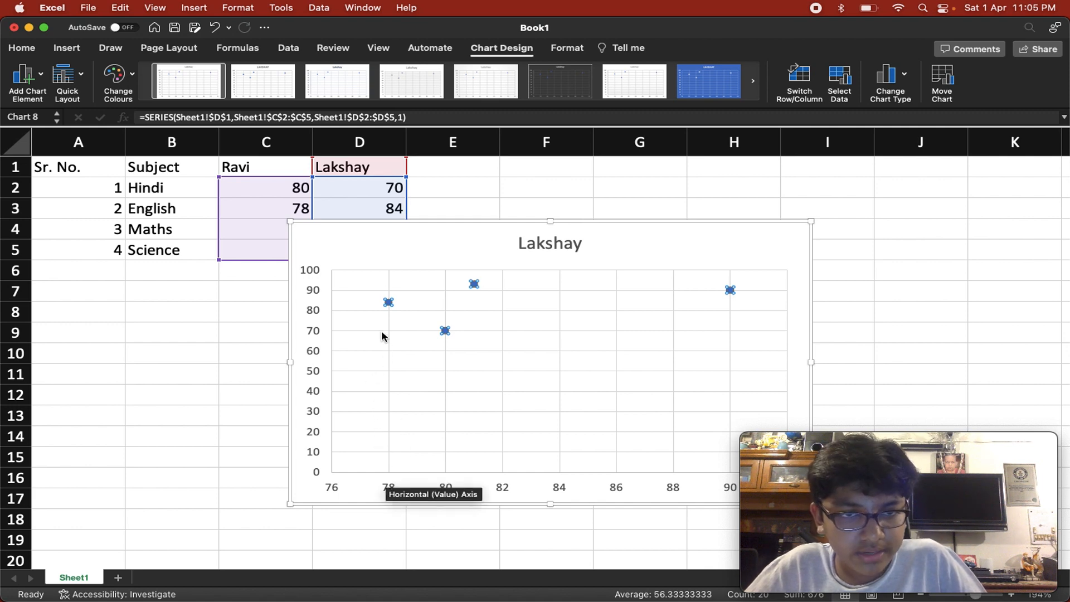
mouse_move(388, 302)
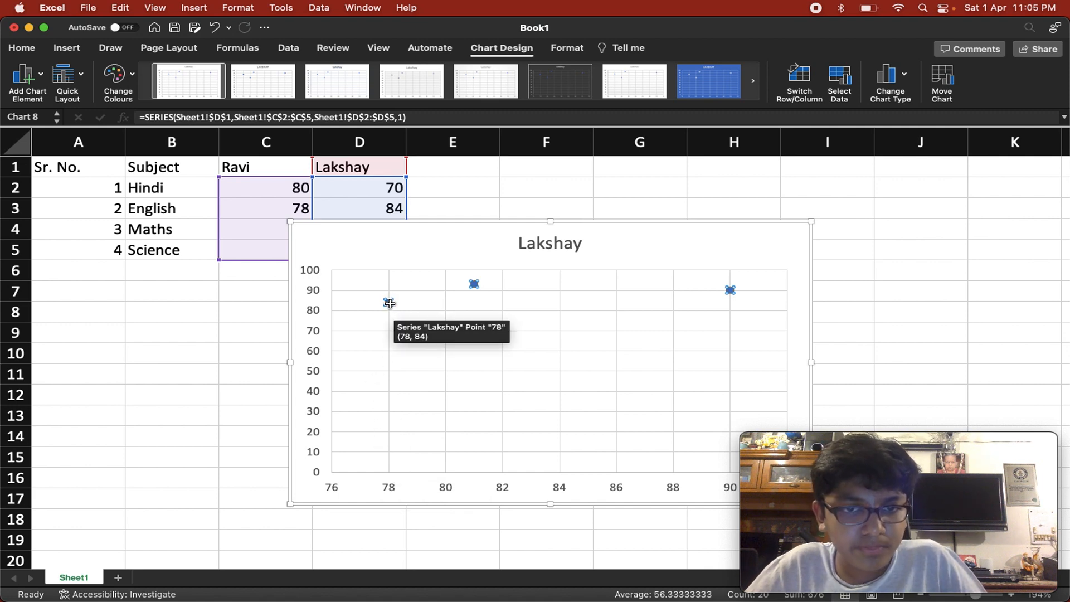
scroll(246, 195, down, 3)
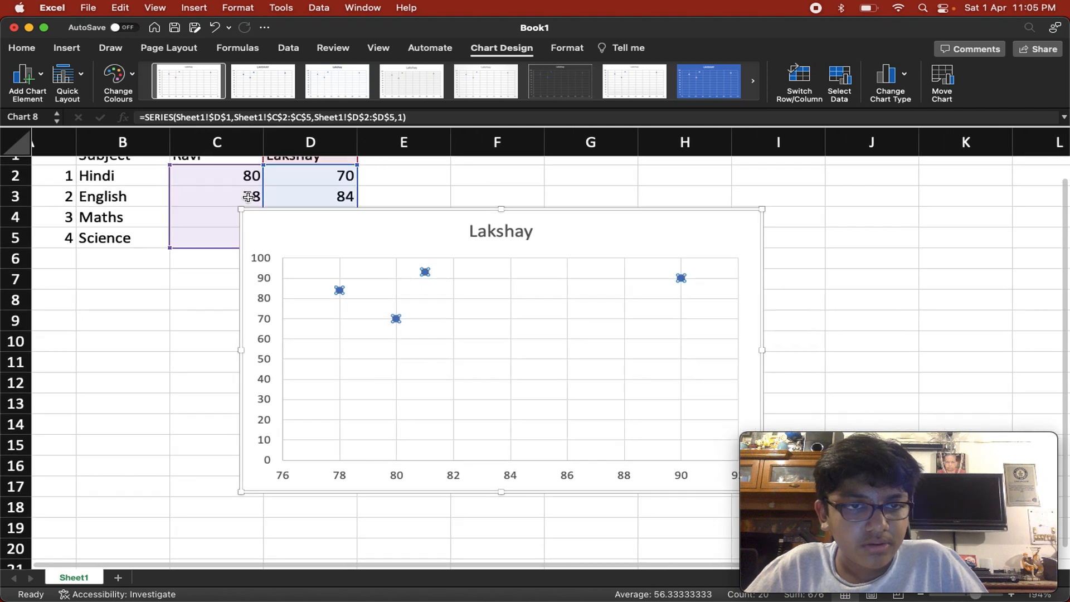
scroll(245, 196, up, 1)
scroll(246, 195, left, 2)
drag(396, 254, 291, 296)
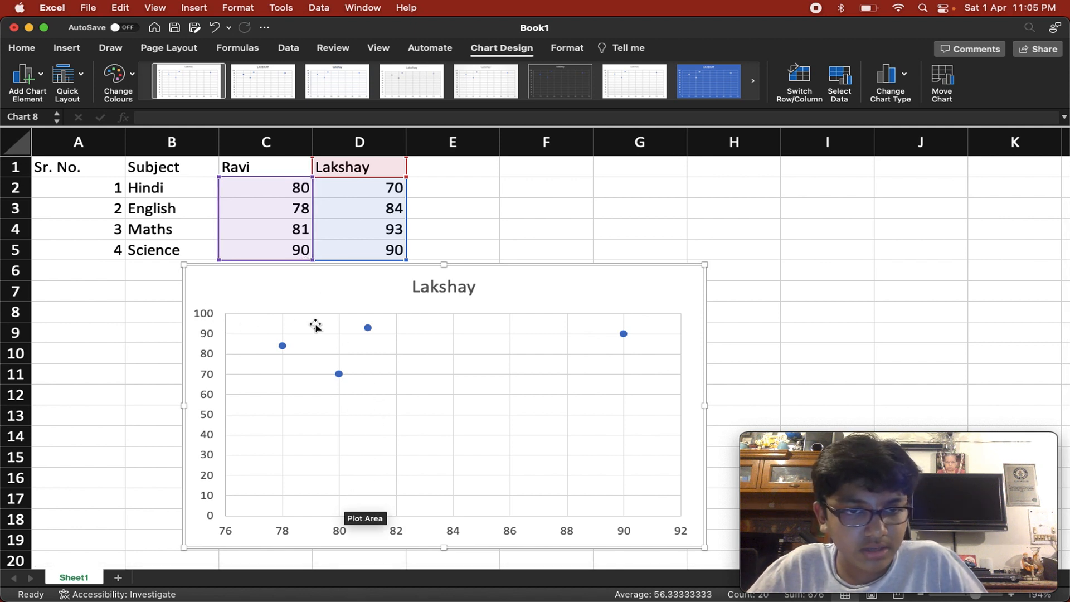
Inspect the Maths and Science points of the scatter chart, and delete the chart.
click(367, 328)
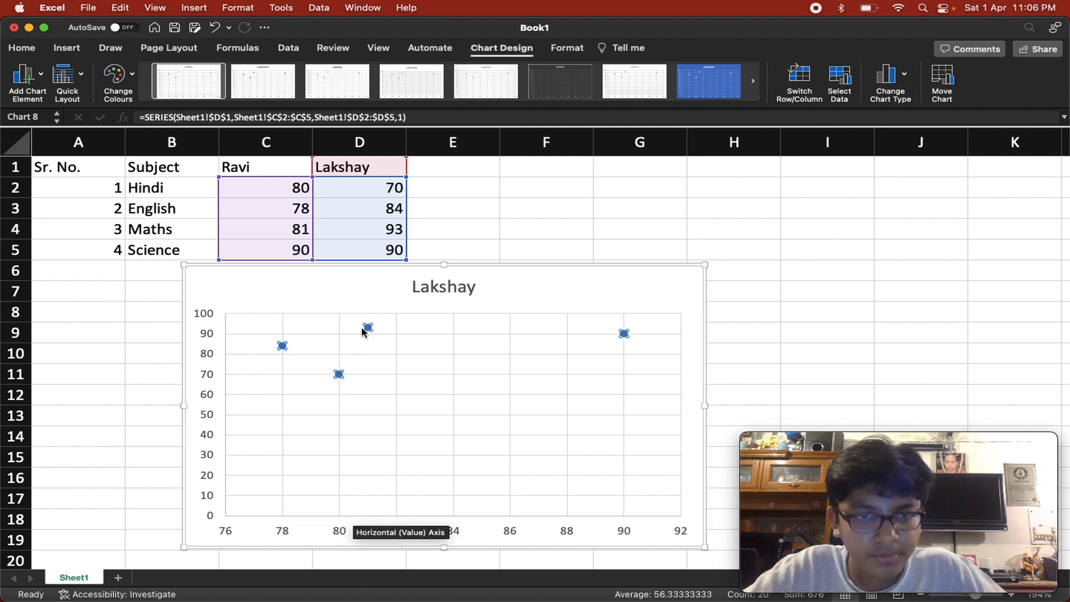
mouse_move(367, 328)
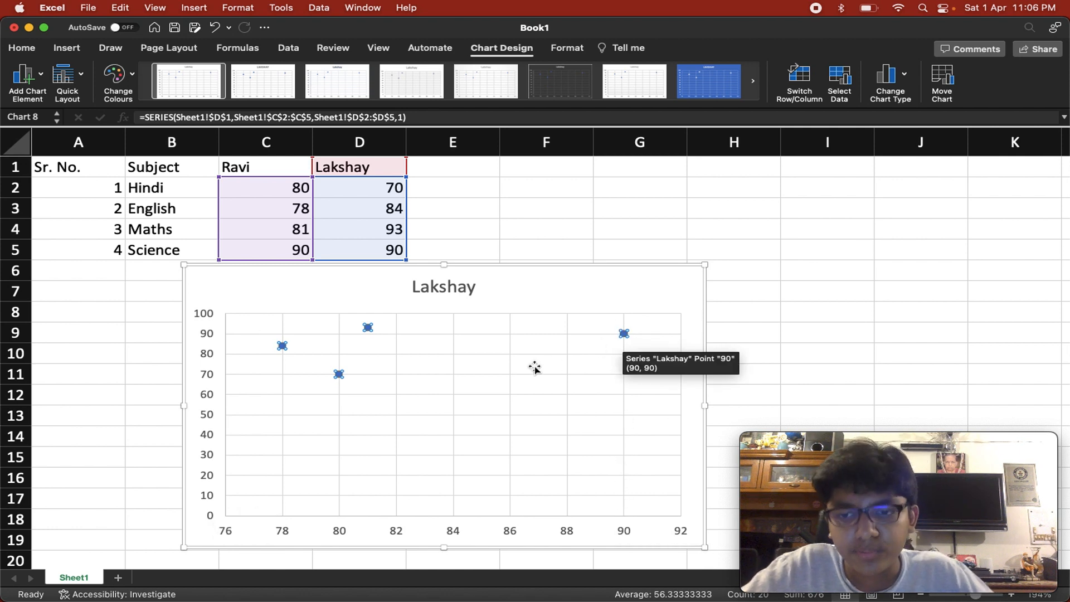
click(525, 289)
key(Delete)
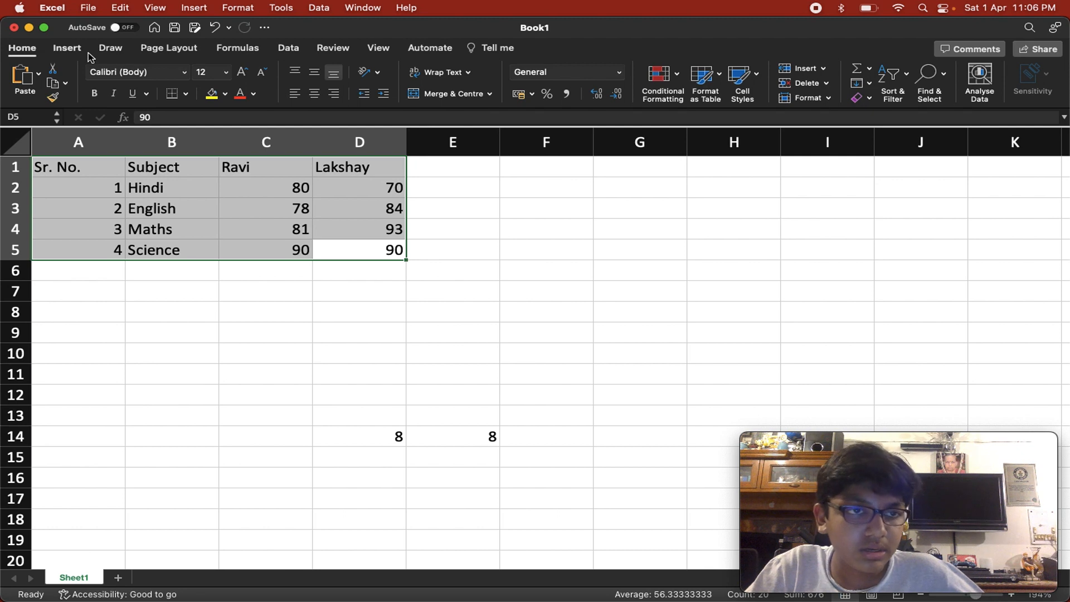
Review the recommended charts for A1:D5 and insert a Doughnut chart of the marks table.
click(68, 48)
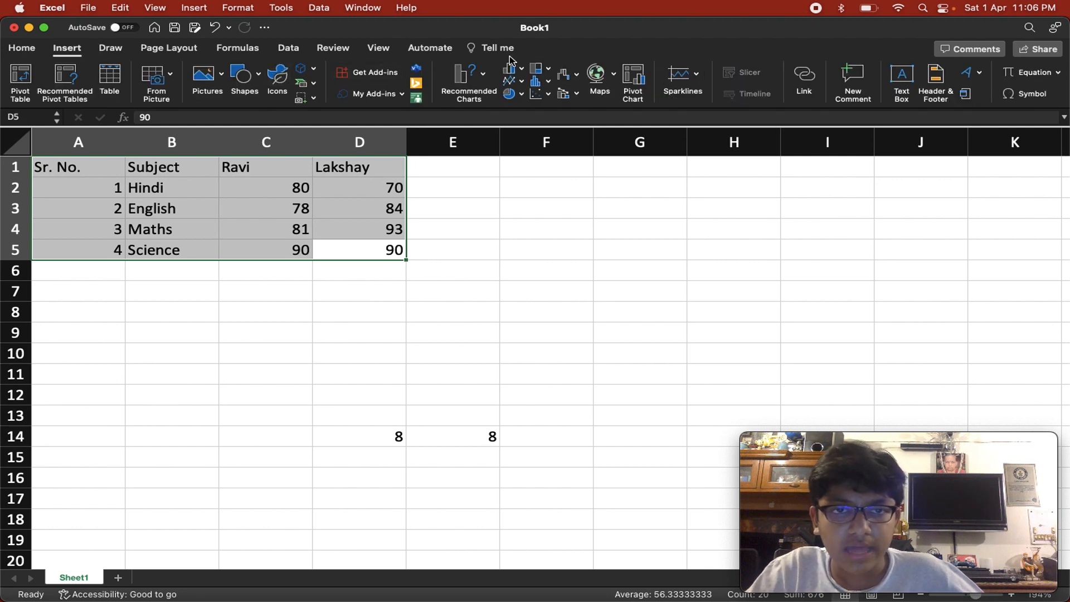
click(472, 85)
scroll(521, 287, down, 10)
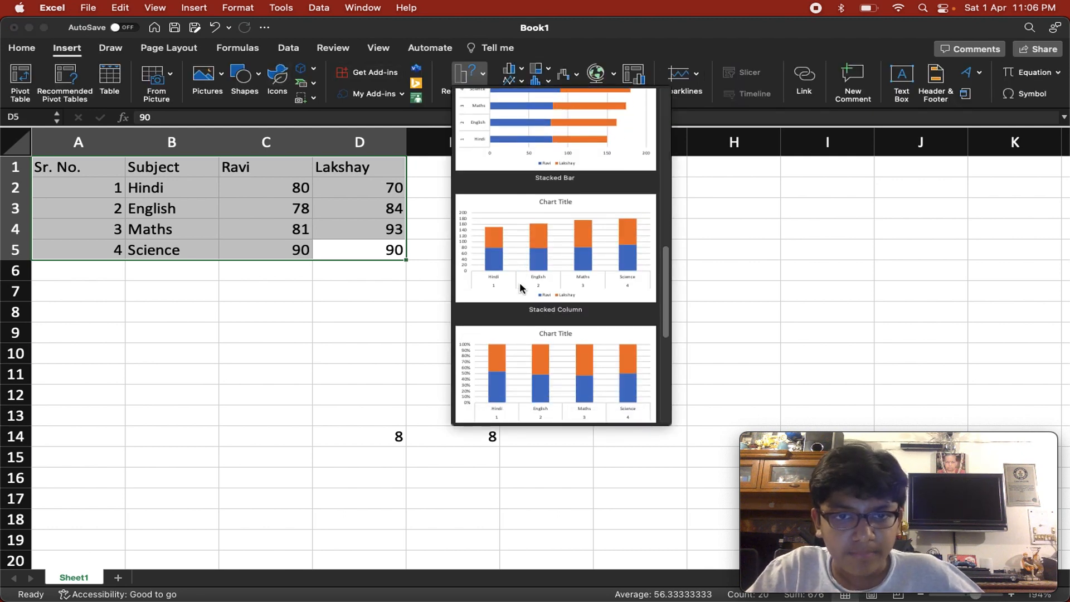
click(429, 50)
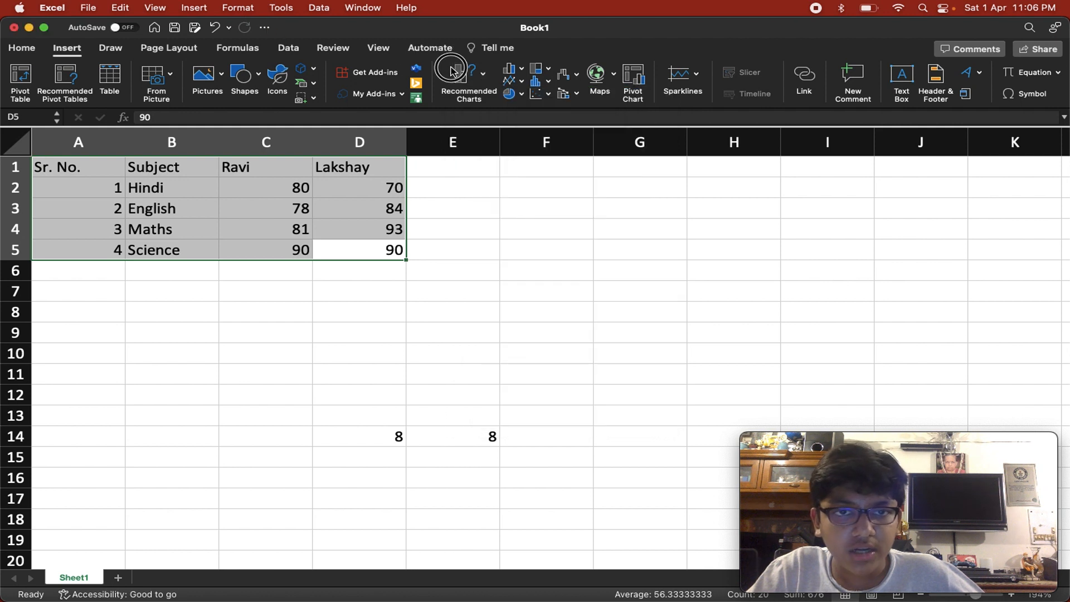
click(511, 93)
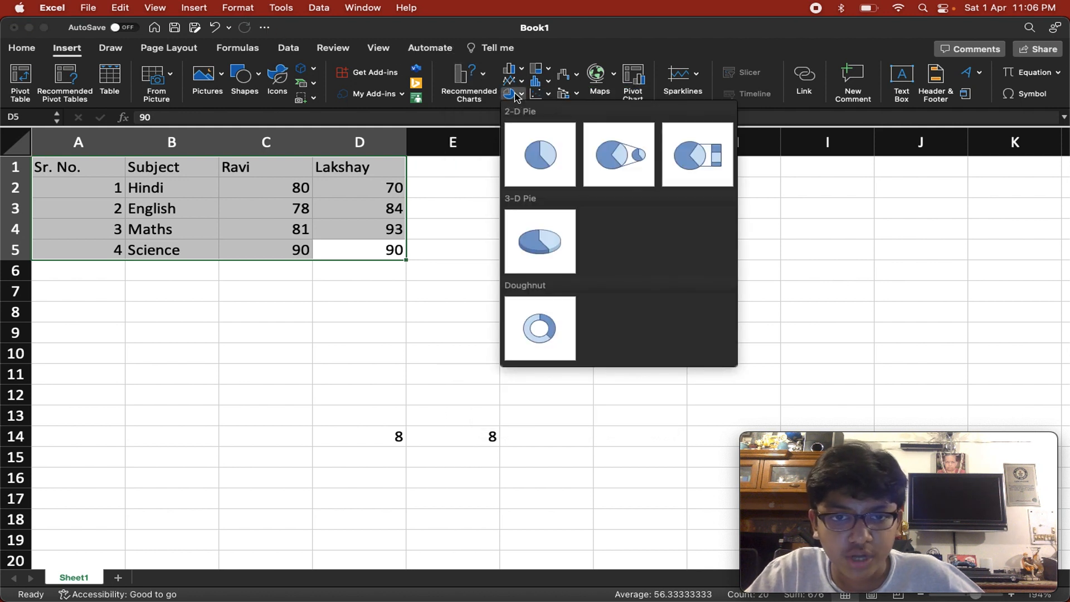
click(532, 334)
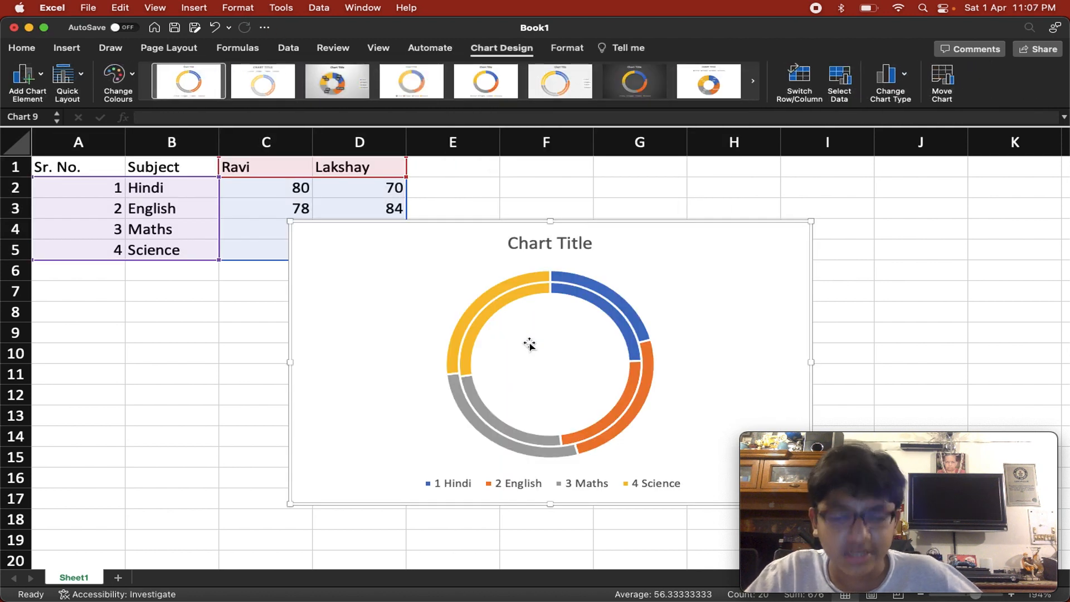
Inspect the inner and outer rings of the doughnut chart for each student's subject shares, and delete the chart.
click(490, 313)
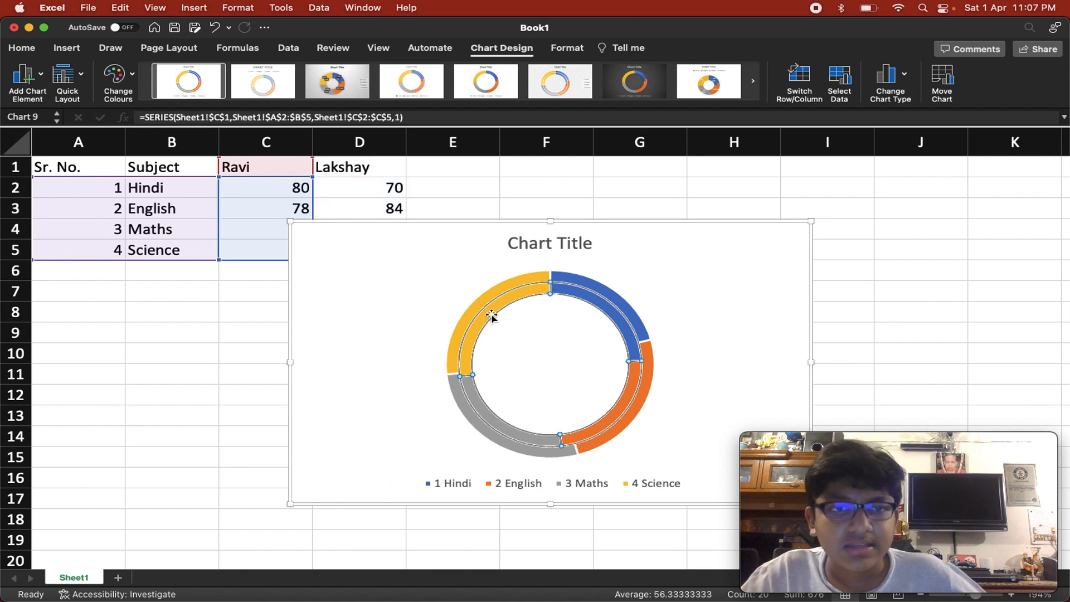
click(483, 304)
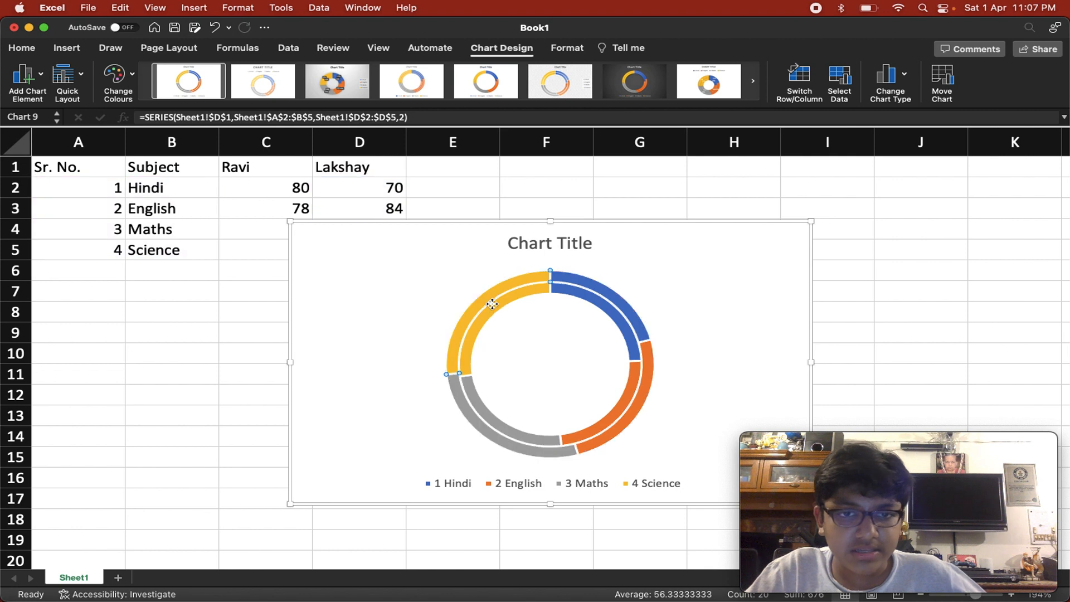
click(492, 303)
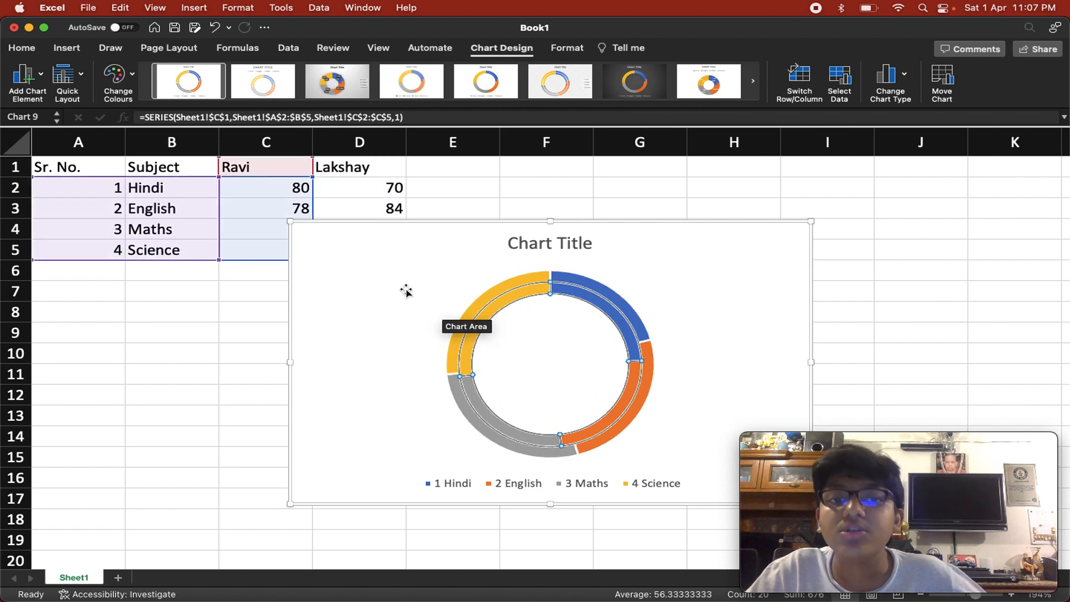
click(480, 305)
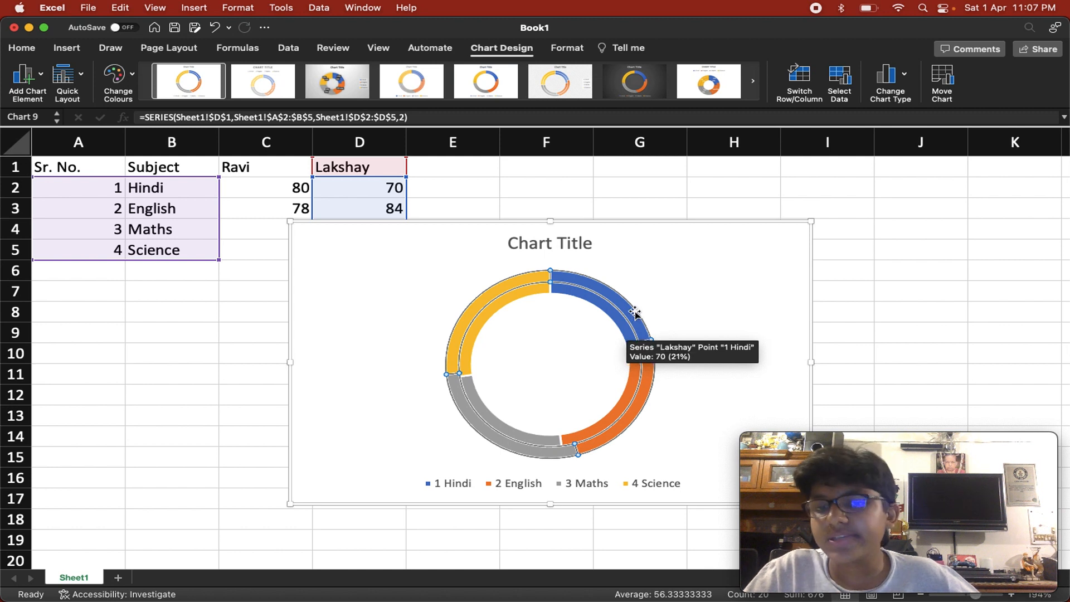
click(404, 306)
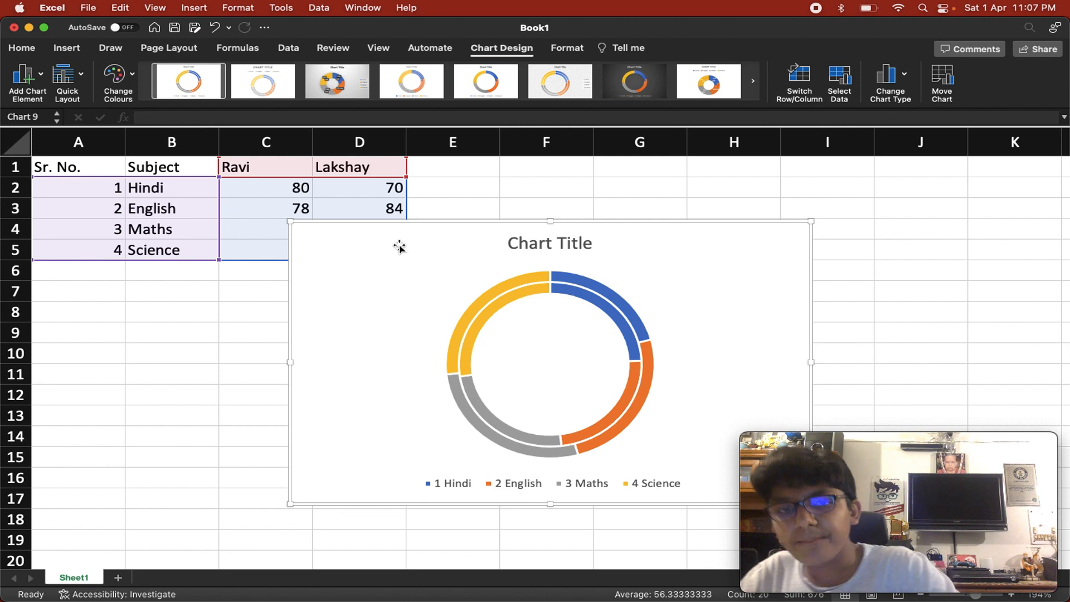
key(Delete)
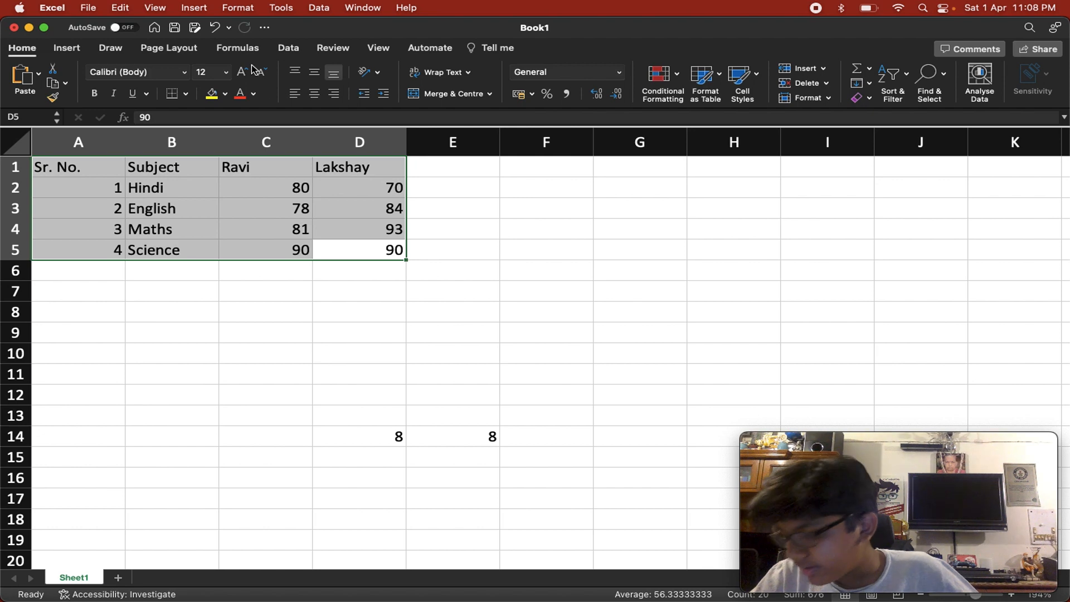
Review the column, bar and line chart types and insert a 3-D Stacked Column chart of the marks in A1:D5.
click(79, 48)
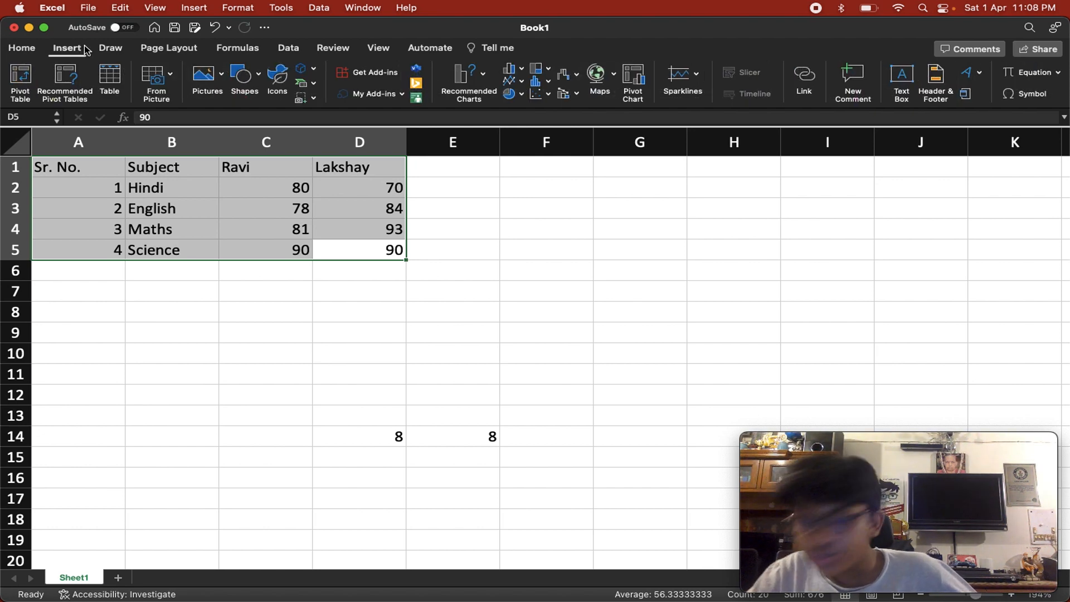
click(514, 69)
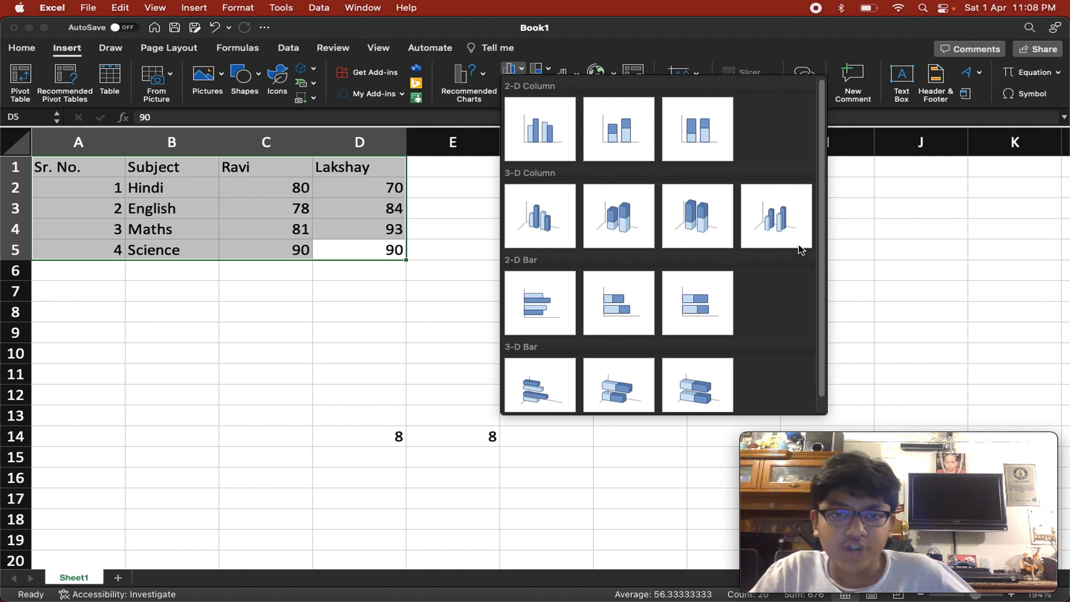
click(445, 270)
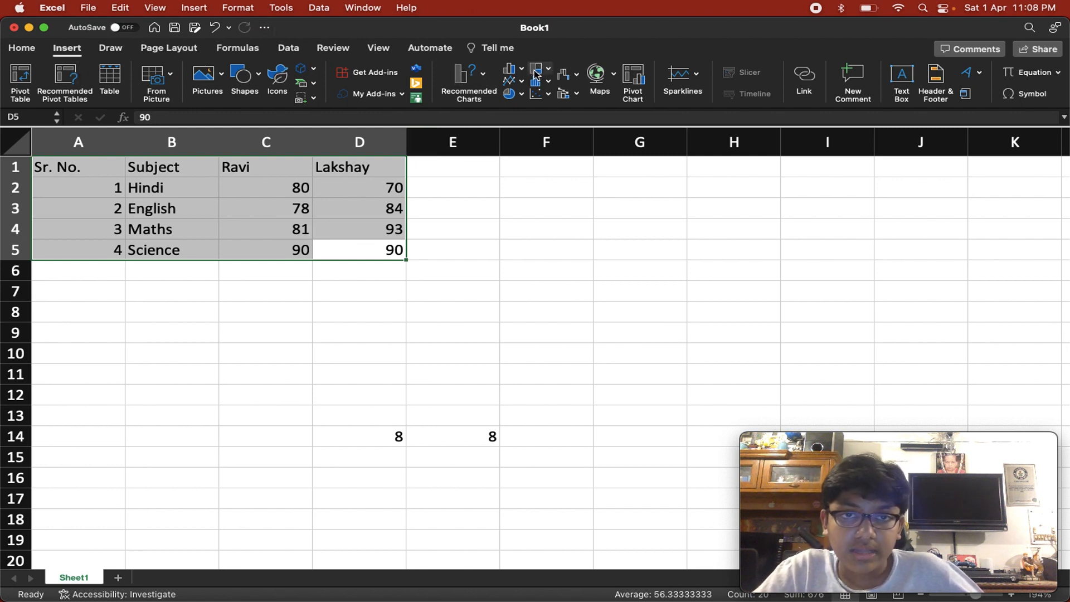
click(513, 82)
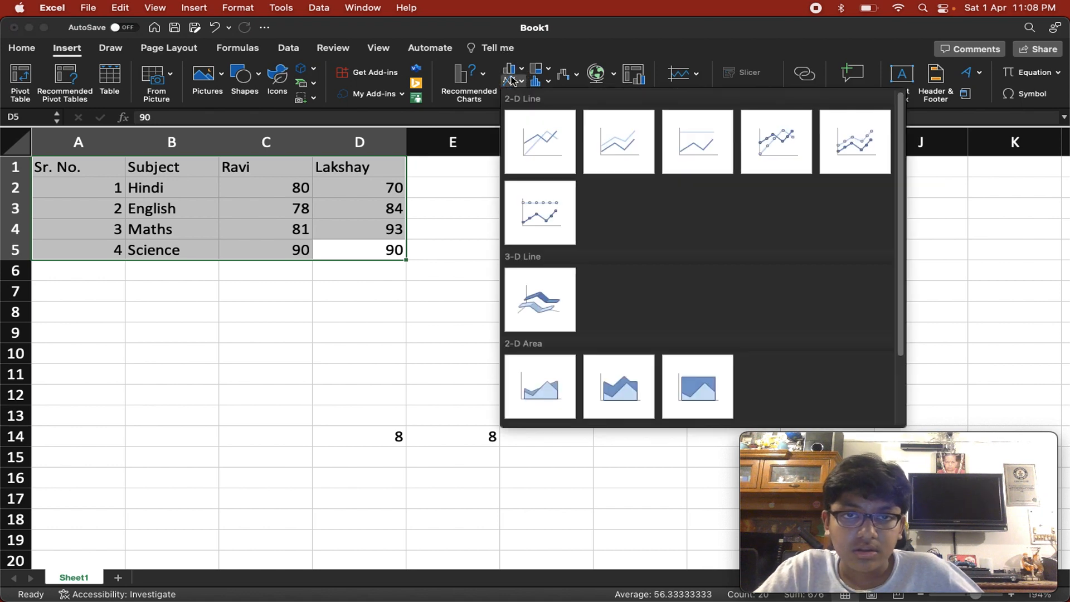
click(510, 69)
click(511, 69)
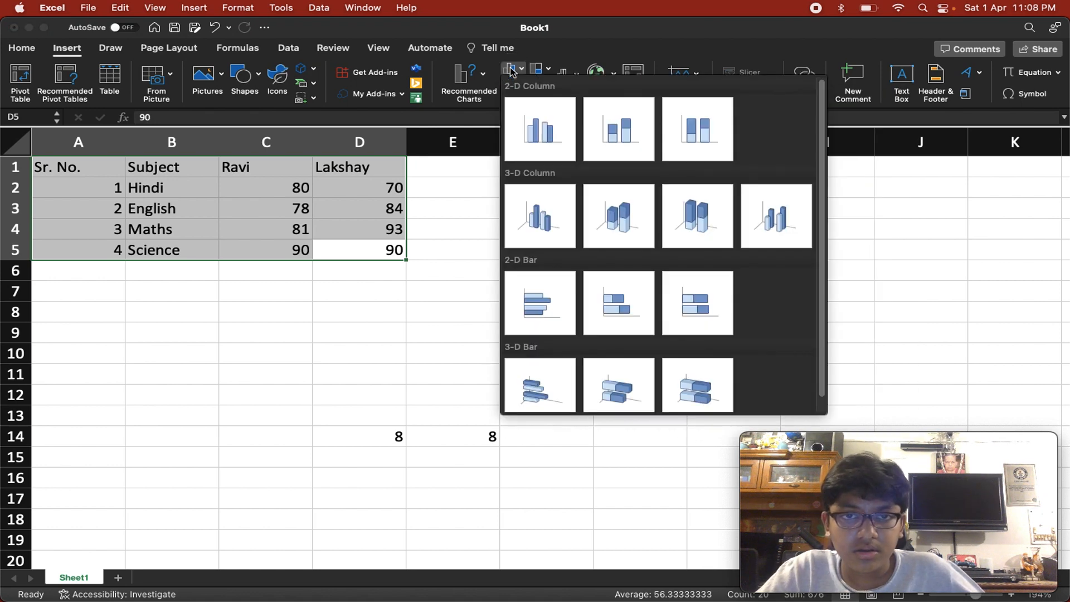
click(649, 217)
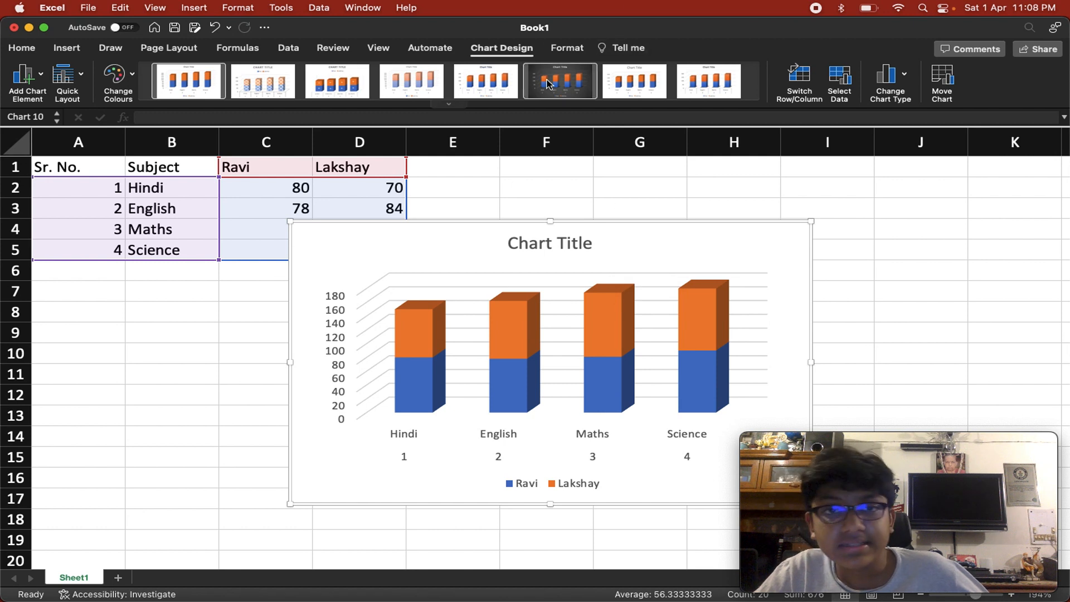
click(21, 48)
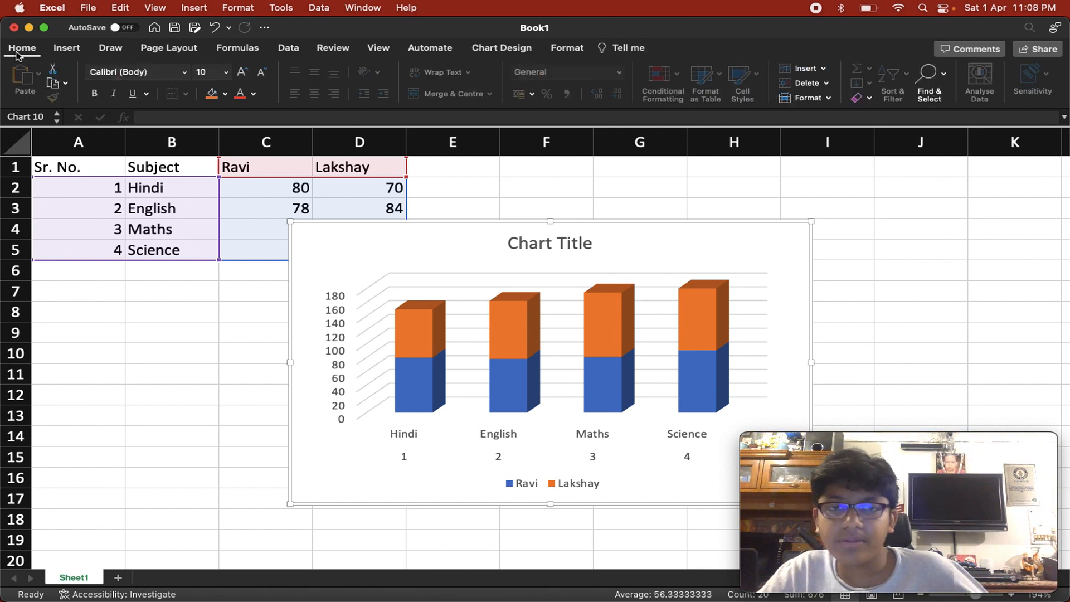
Change the 3-D Stacked Column chart to the first 2-D Line chart type.
click(472, 50)
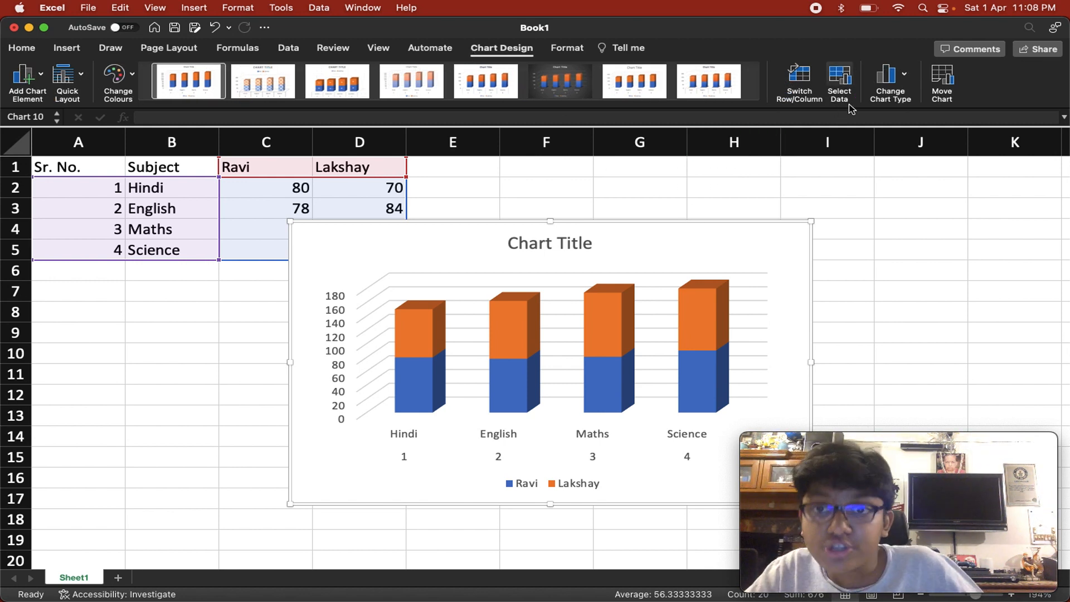
click(886, 74)
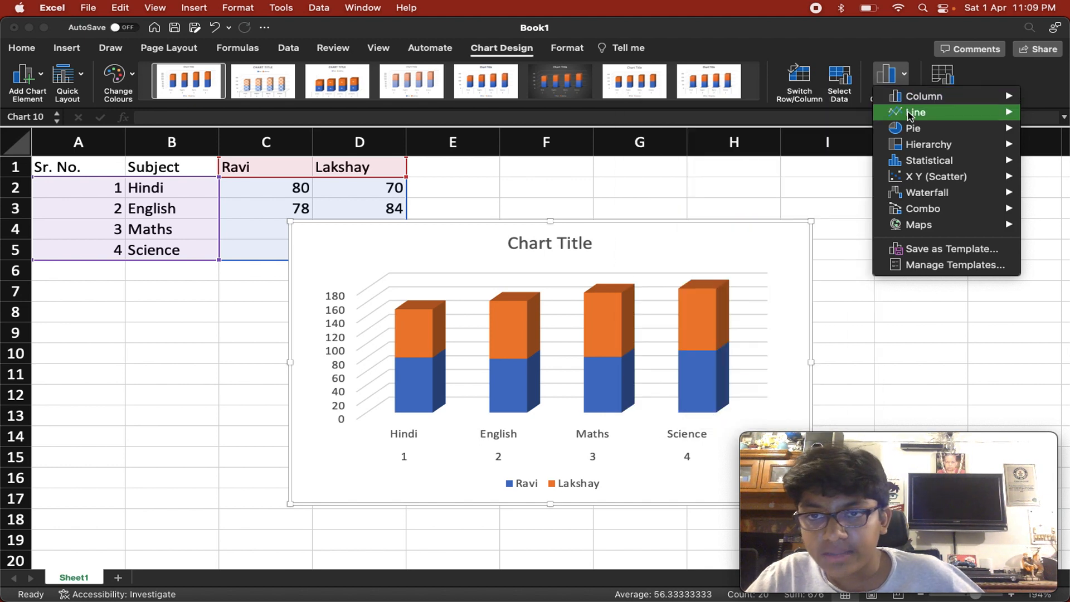
mouse_move(909, 113)
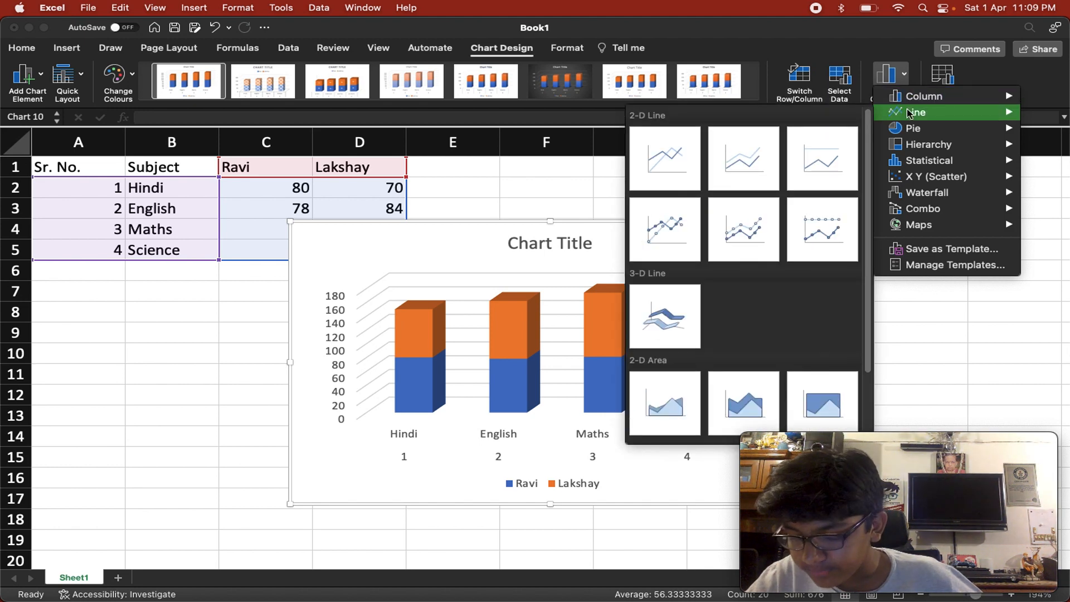
click(690, 177)
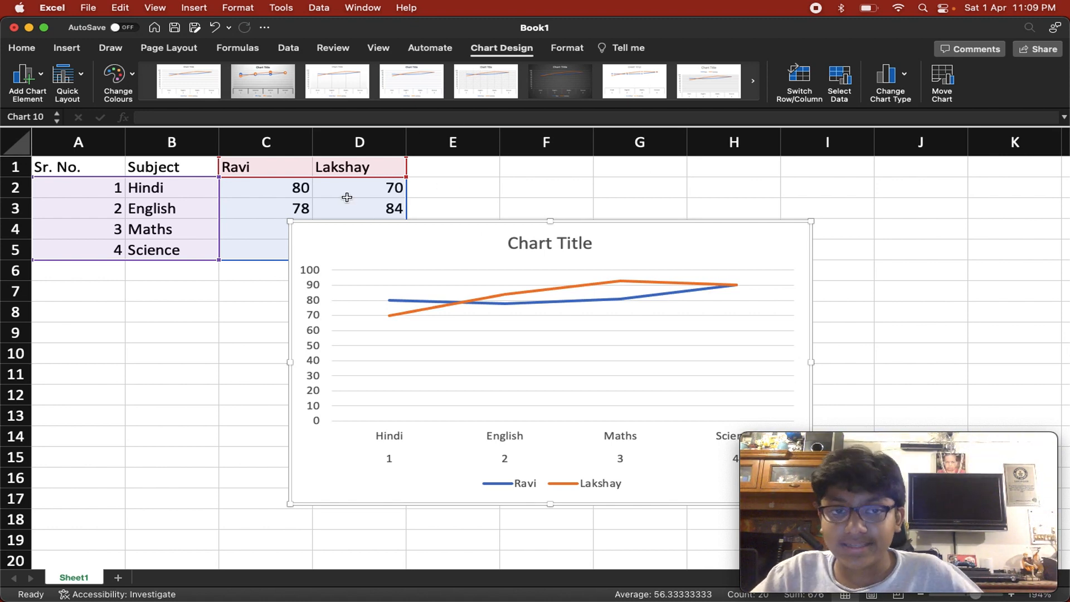
Set the second student's Hindi mark in cell D2 to 1.
scroll(346, 196, down, 1)
click(380, 174)
double_click(381, 174)
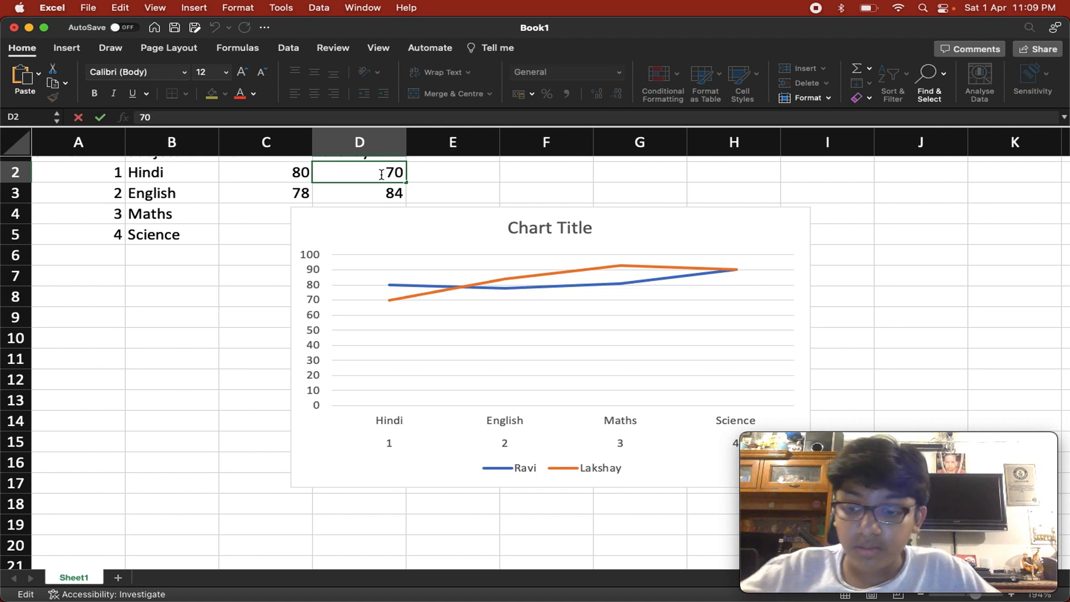
key(Delete)
key(Delete)
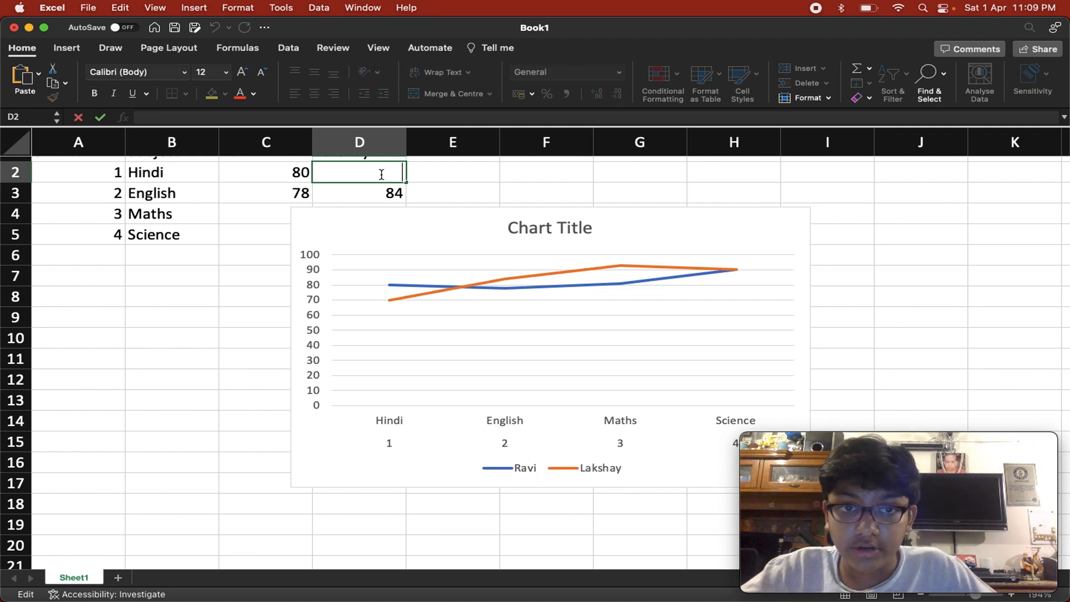
text(1)
key(Return)
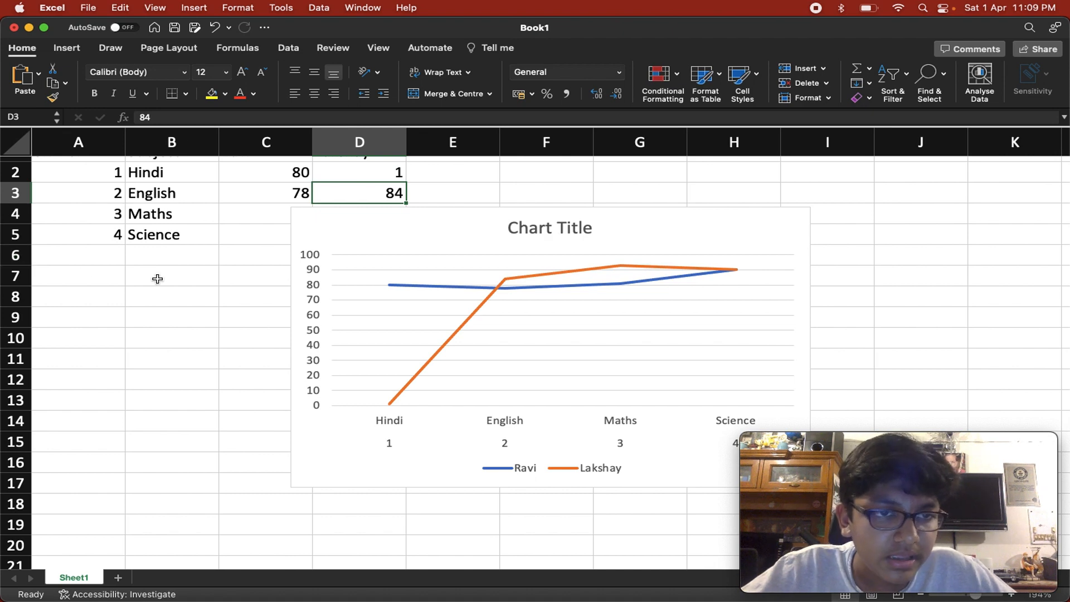
Move the line chart away from the marks table so that the table's data is uncovered.
scroll(157, 279, down, 2)
scroll(158, 279, up, 3)
scroll(157, 279, right, 1)
click(360, 323)
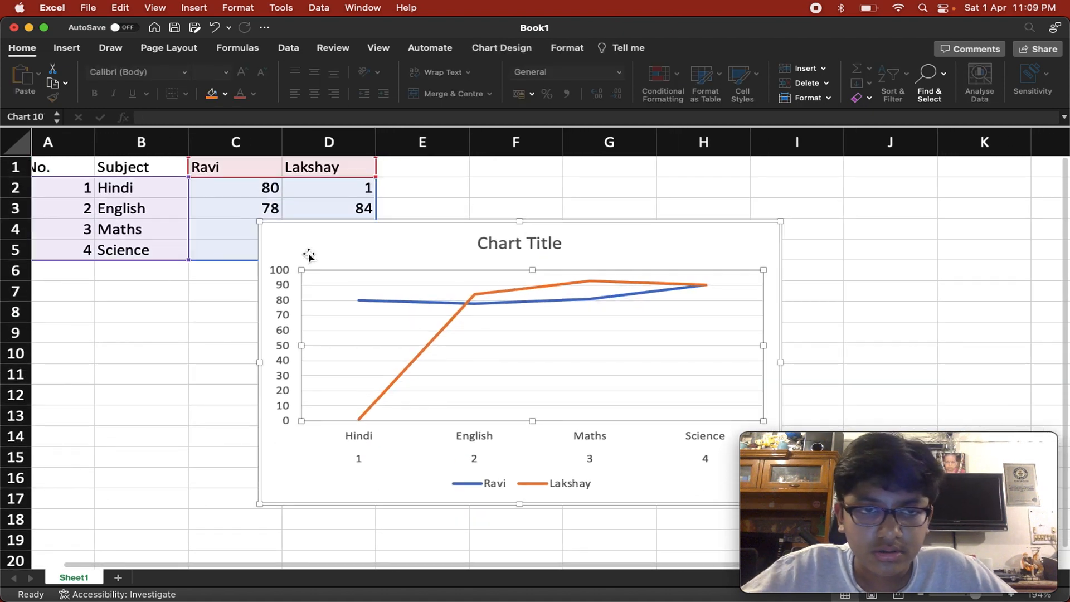
scroll(231, 238, down, 1)
click(357, 228)
drag(357, 228, 649, 186)
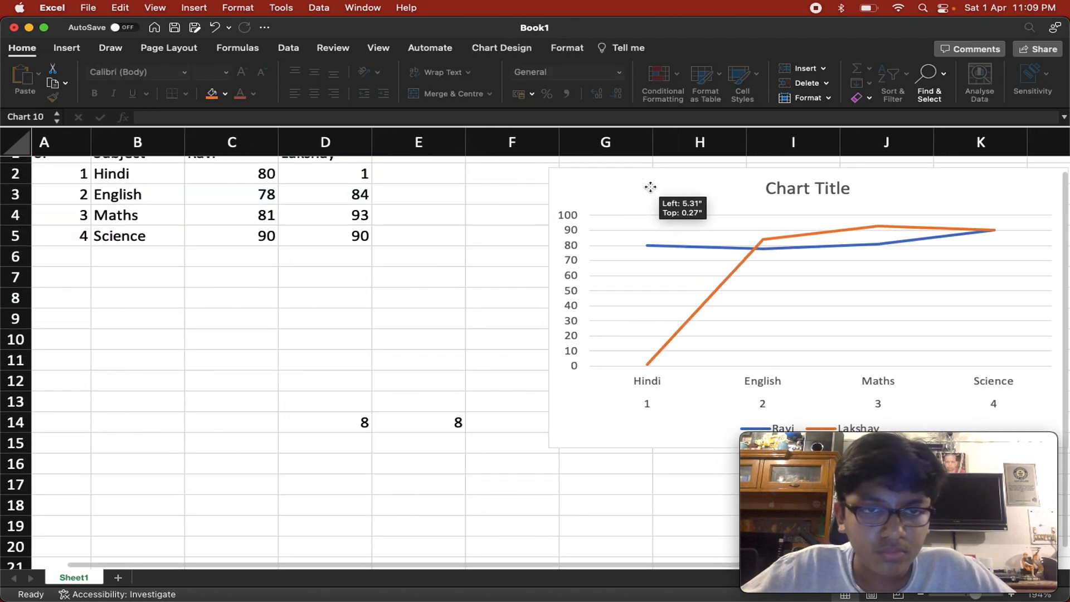
scroll(272, 358, up, 1)
scroll(273, 358, left, 1)
Copy the Science row A5:D5 and paste it into row 6, starting at A6.
click(354, 249)
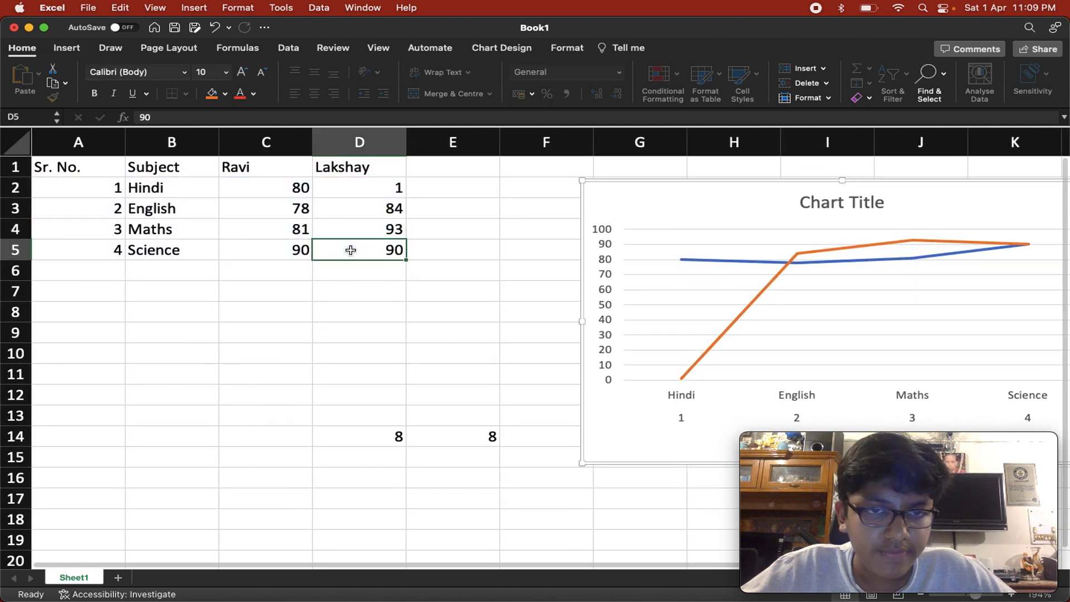
double_click(108, 247)
drag(108, 248, 346, 246)
key(super+c)
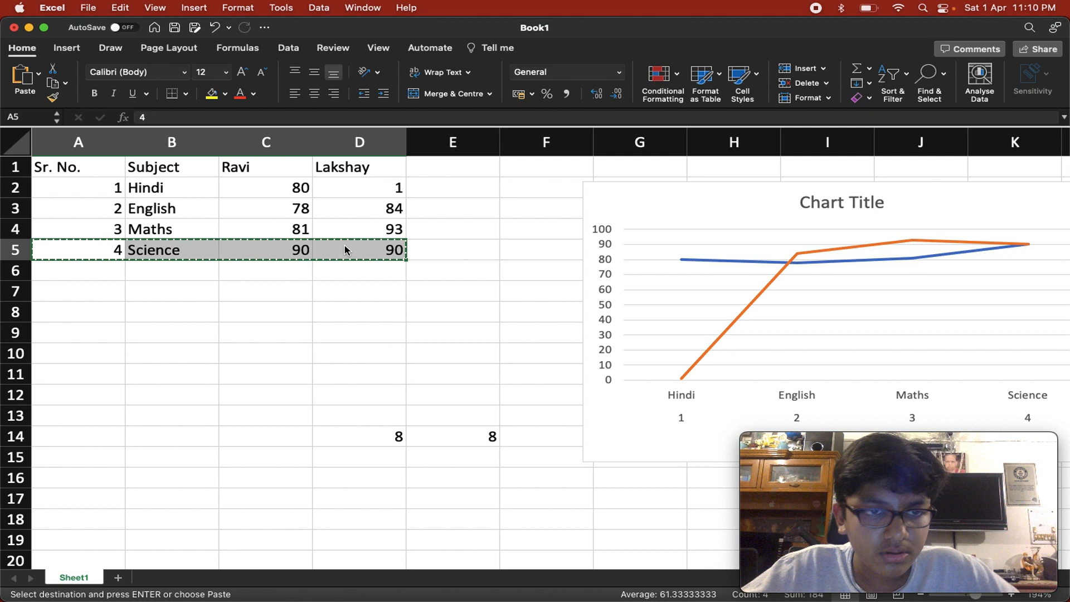
click(101, 271)
key(super+v)
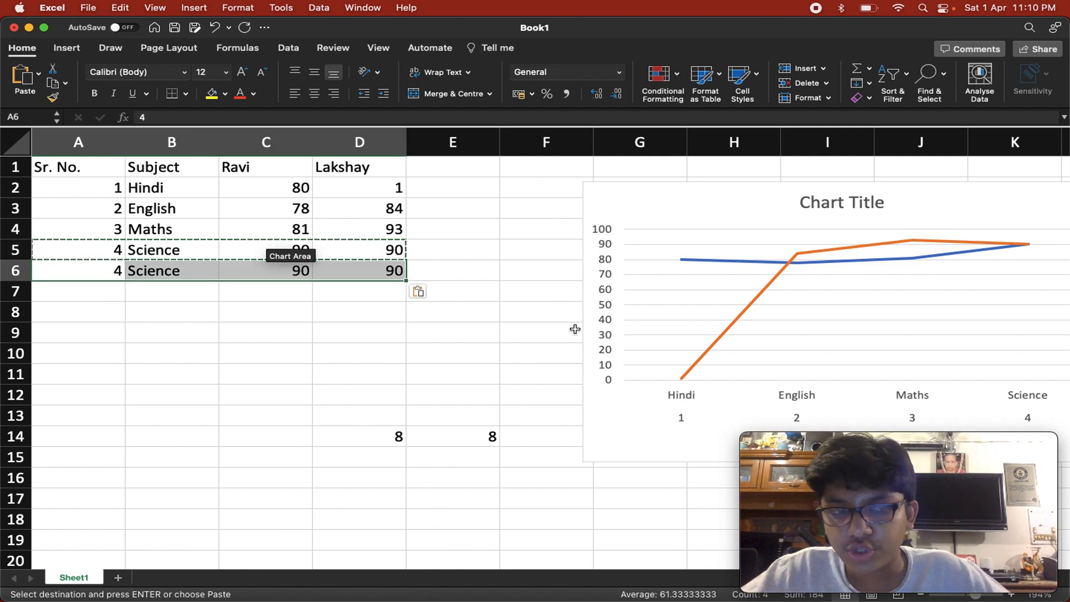
Rename the copied subject in cell B6 as Science2.
click(149, 272)
double_click(148, 271)
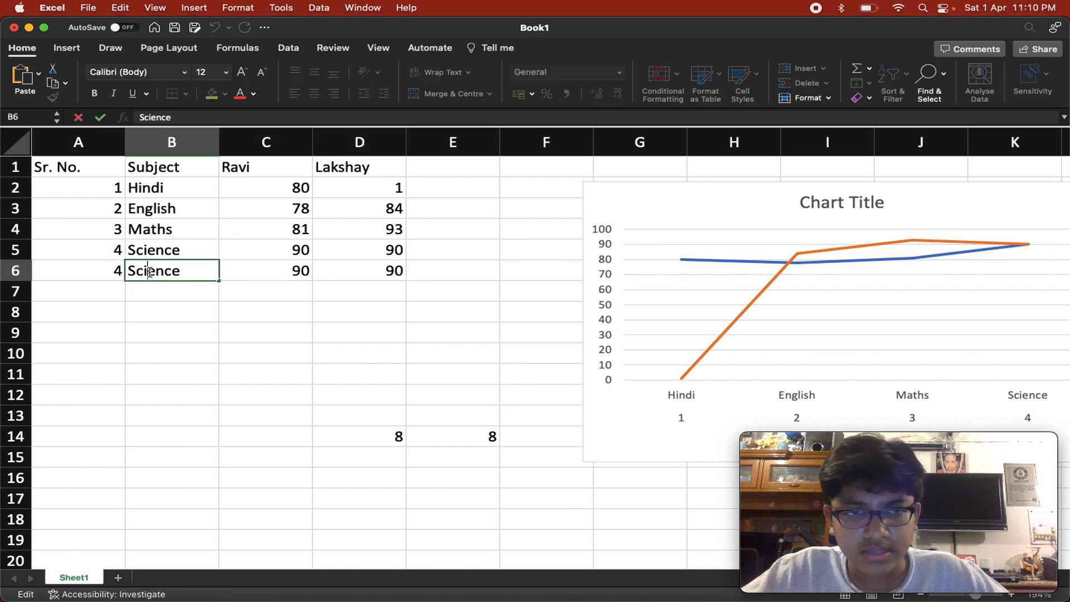
double_click(149, 272)
key(Right)
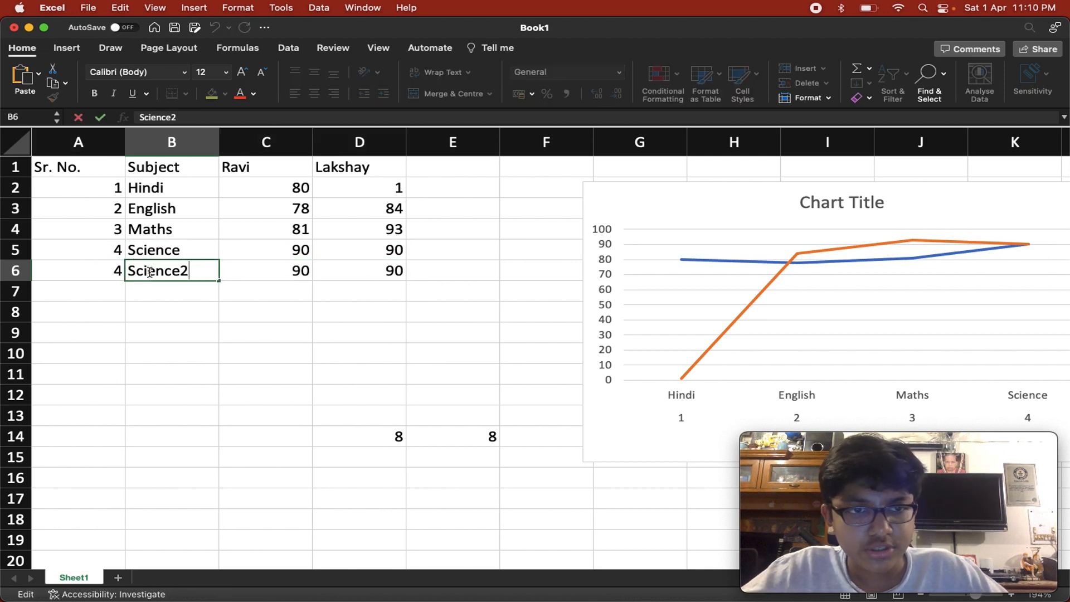
Set both students' Science2 marks in C6 and D6 to 95.
click(294, 271)
double_click(292, 272)
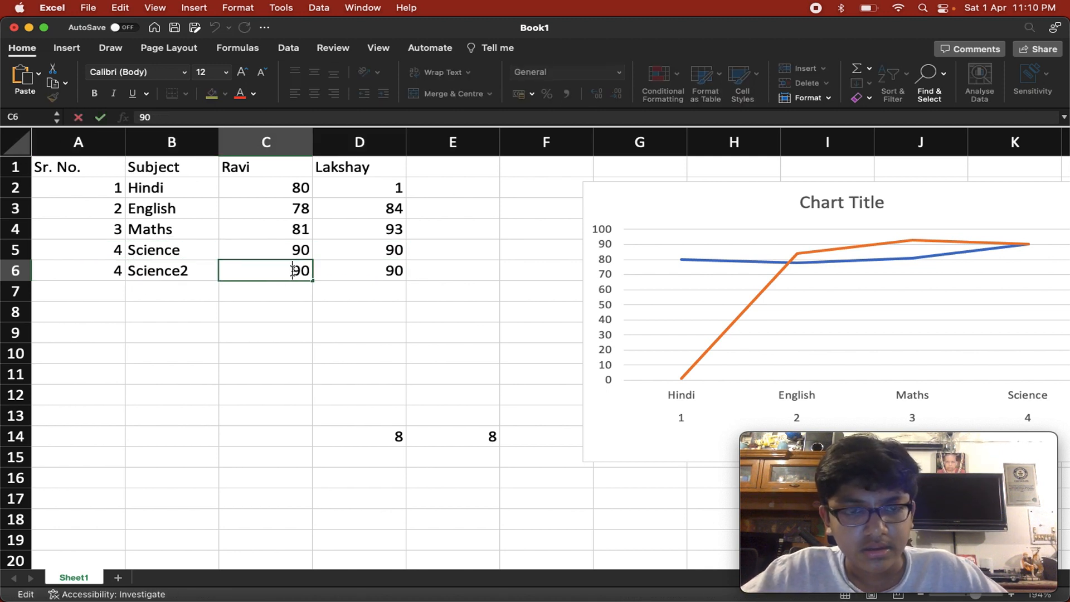
key(BackSpace)
text(5)
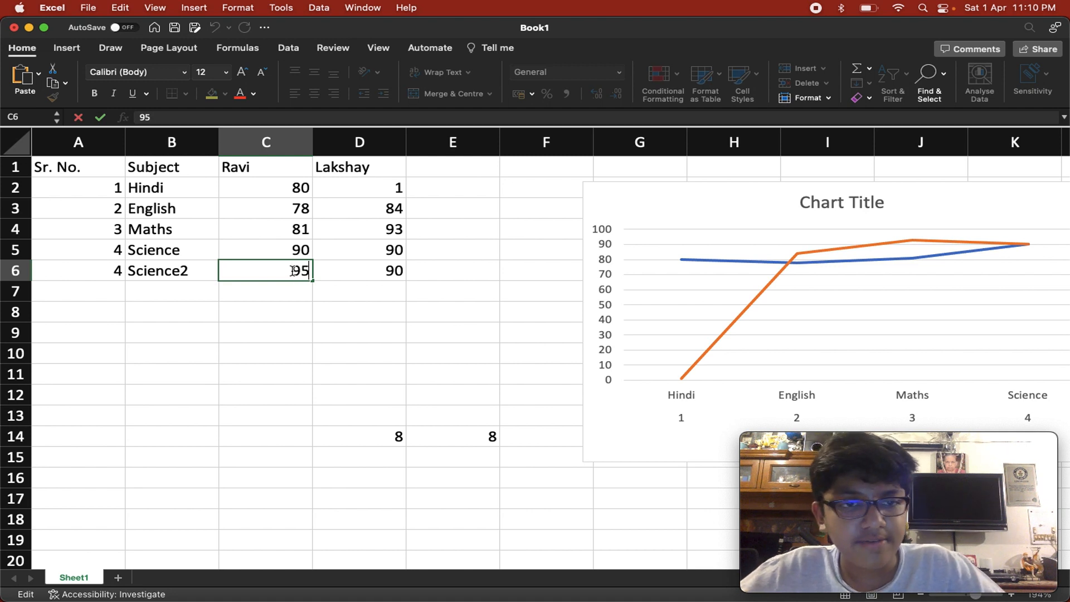
click(400, 266)
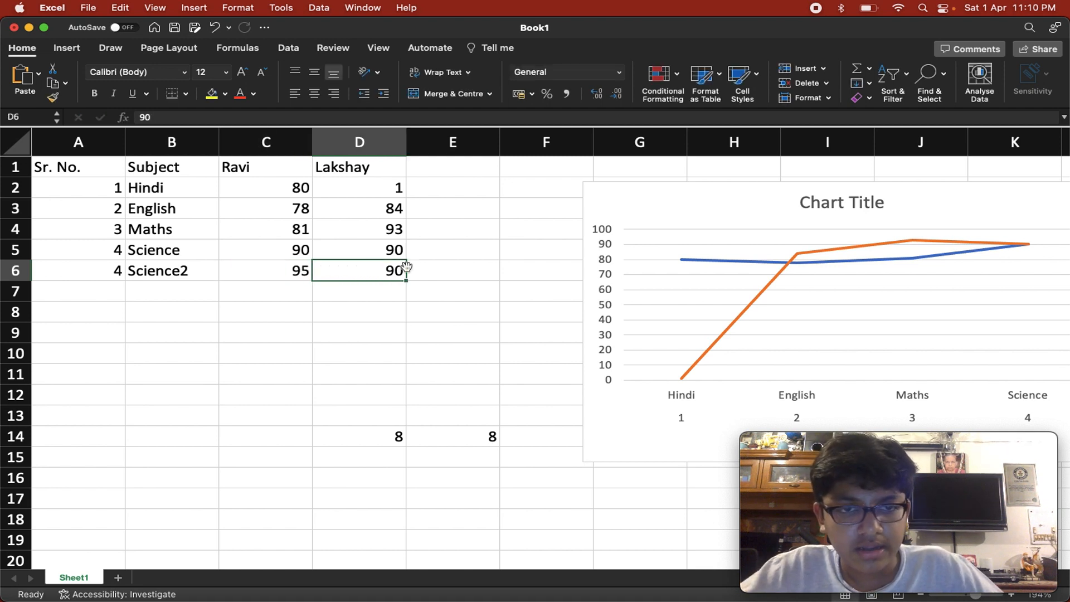
double_click(403, 267)
key(BackSpace)
text(5)
key(Return)
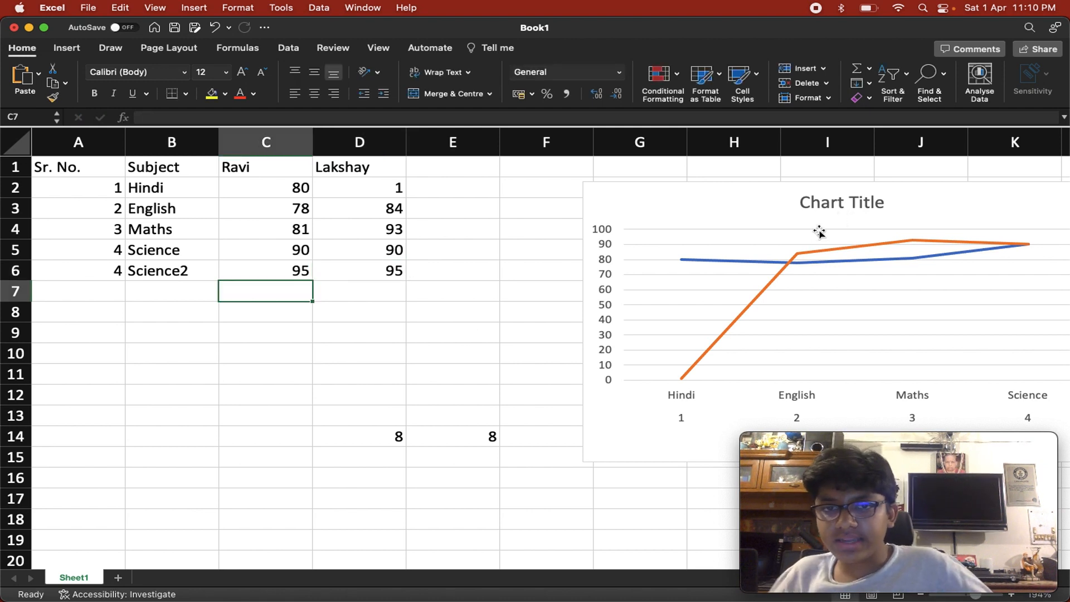
Move the line chart closer to the marks table, partly over column D, and open its data source settings.
drag(769, 212, 567, 213)
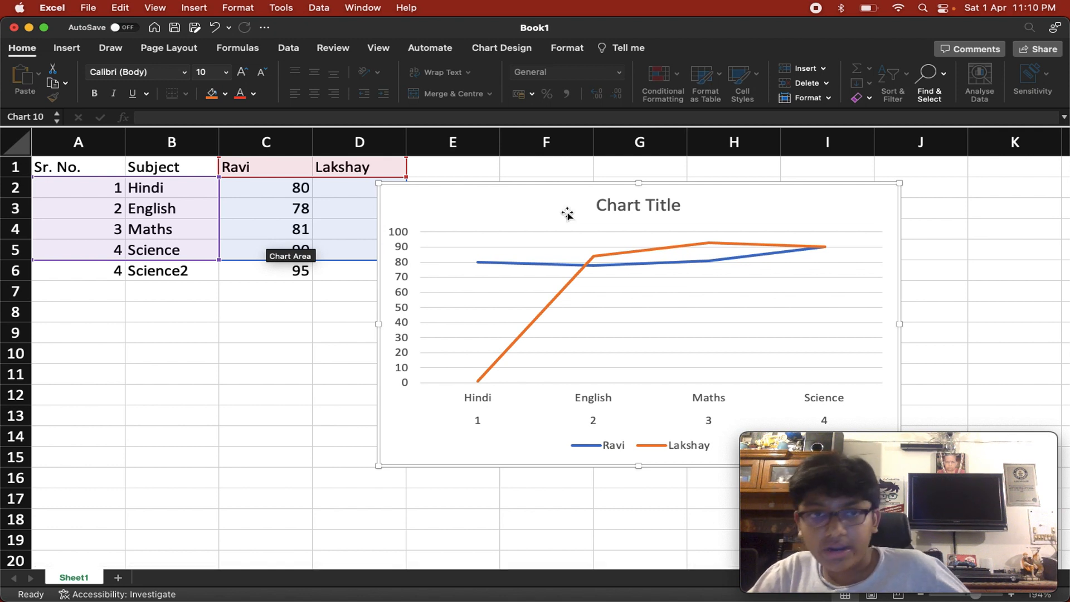
click(494, 49)
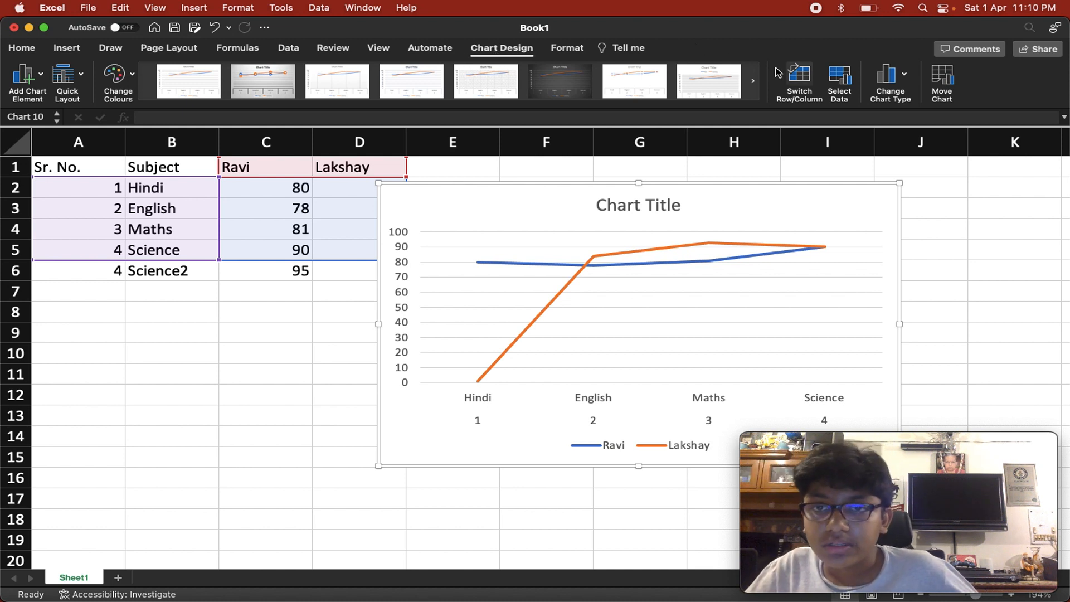
click(839, 82)
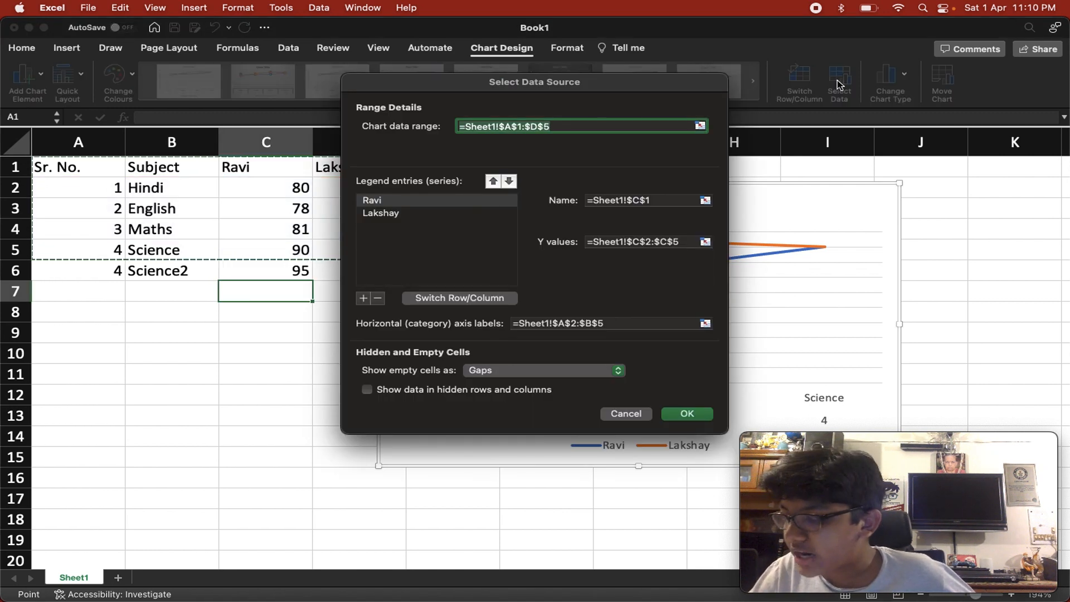
Try to extend the line chart's data range to row 6 by entering =Sheet1!$A$1$D$6.
click(554, 122)
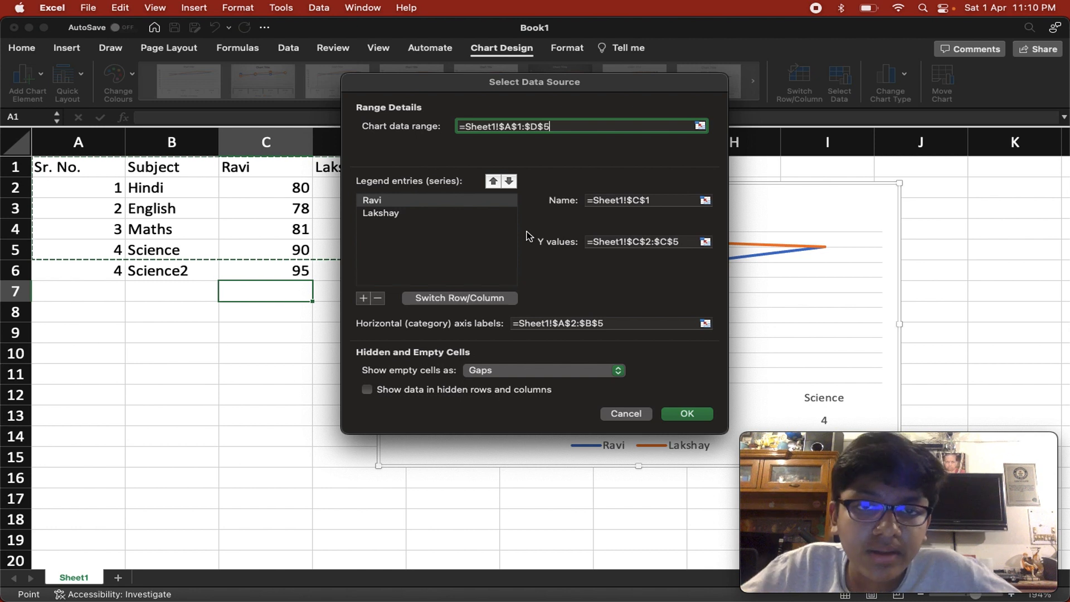
key(BackSpace)
key(BackSpace)
key(BackSpace)
key(BackSpace)
key(BackSpace)
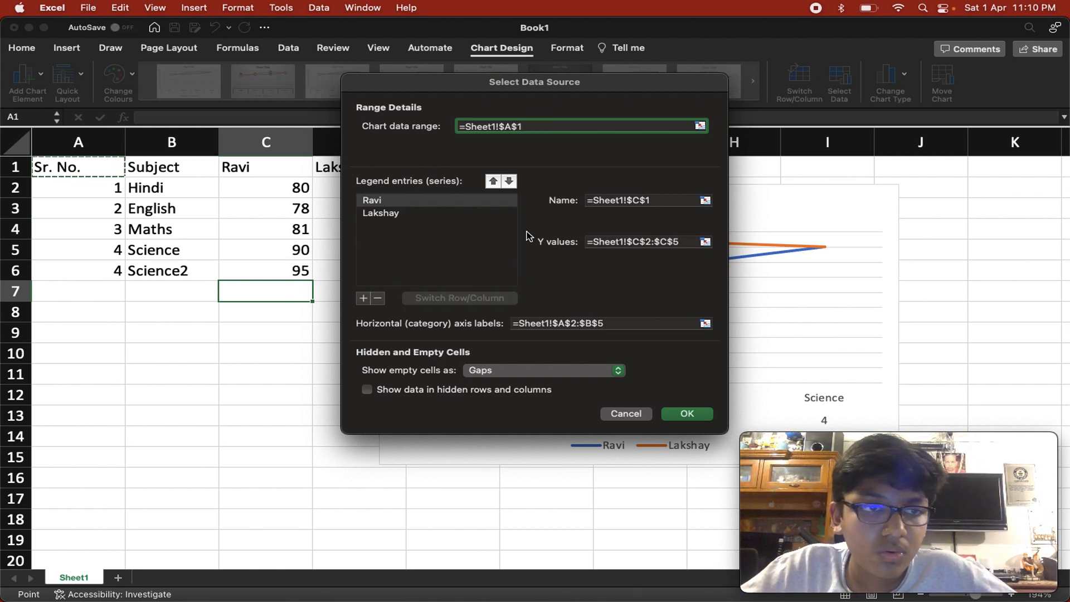
text(:)
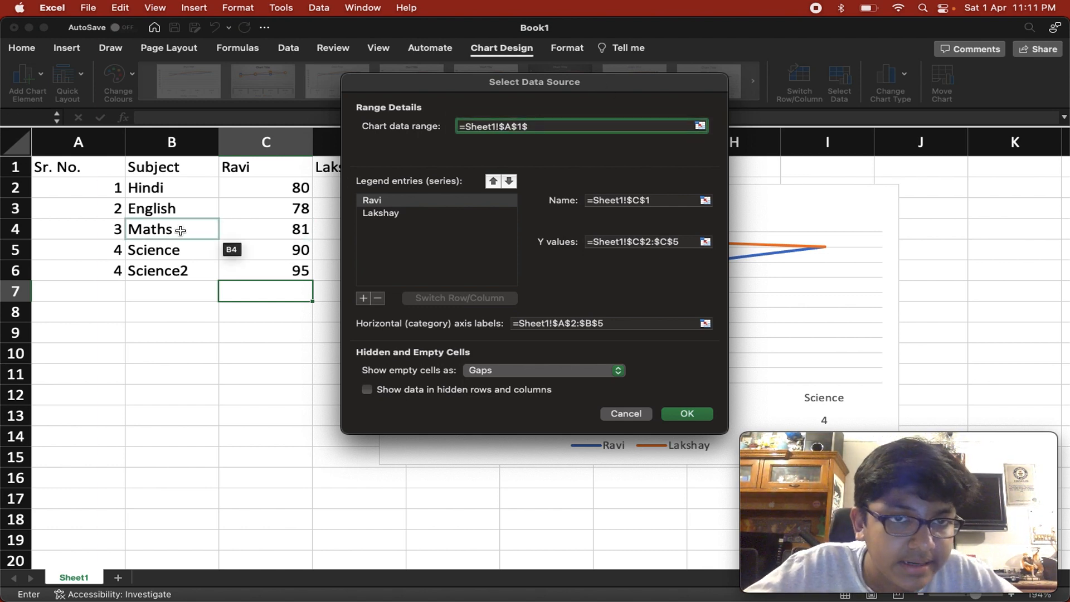
scroll(178, 229, right, 3)
scroll(180, 230, left, 2)
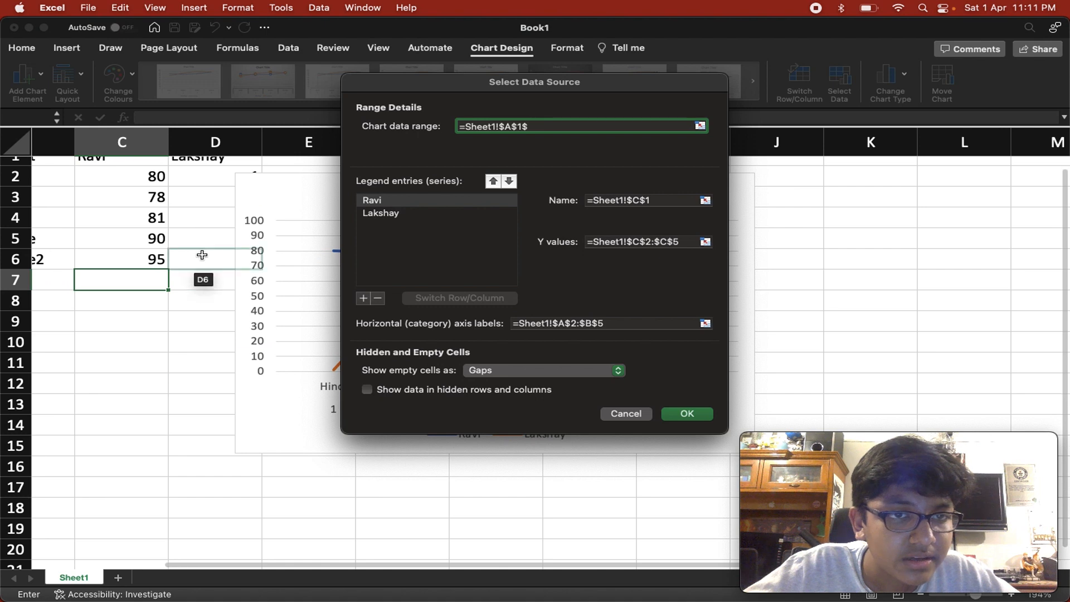
scroll(202, 254, left, 2)
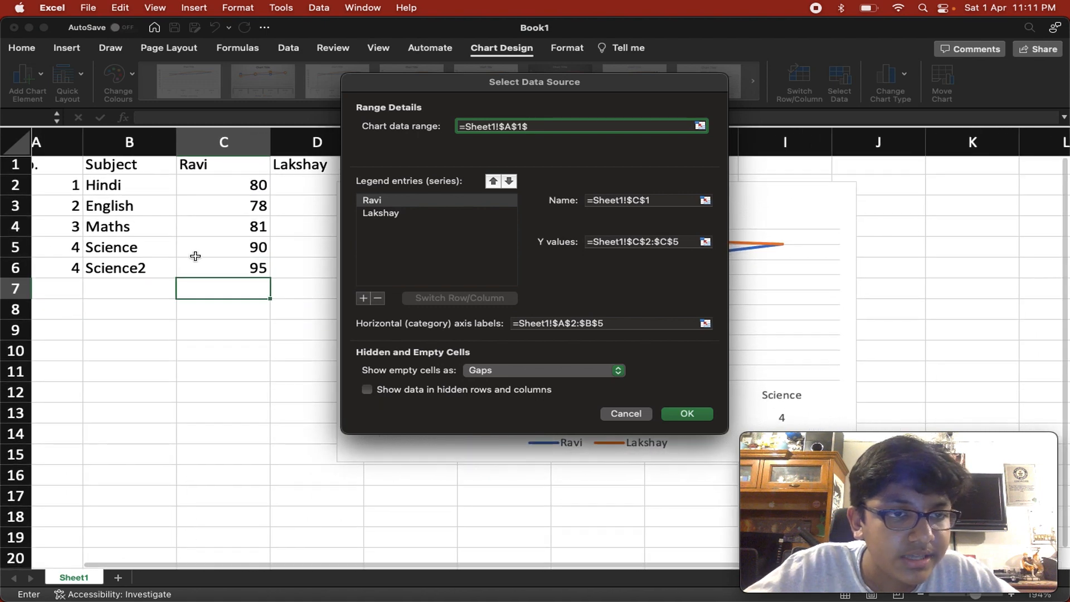
scroll(203, 251, down, 1)
scroll(203, 251, up, 1)
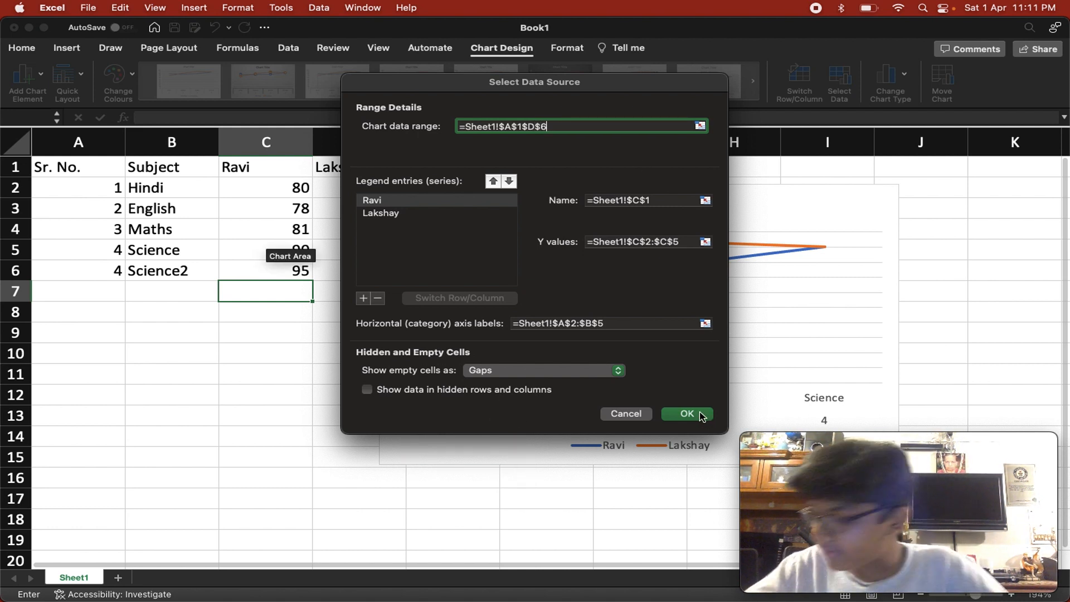
click(697, 416)
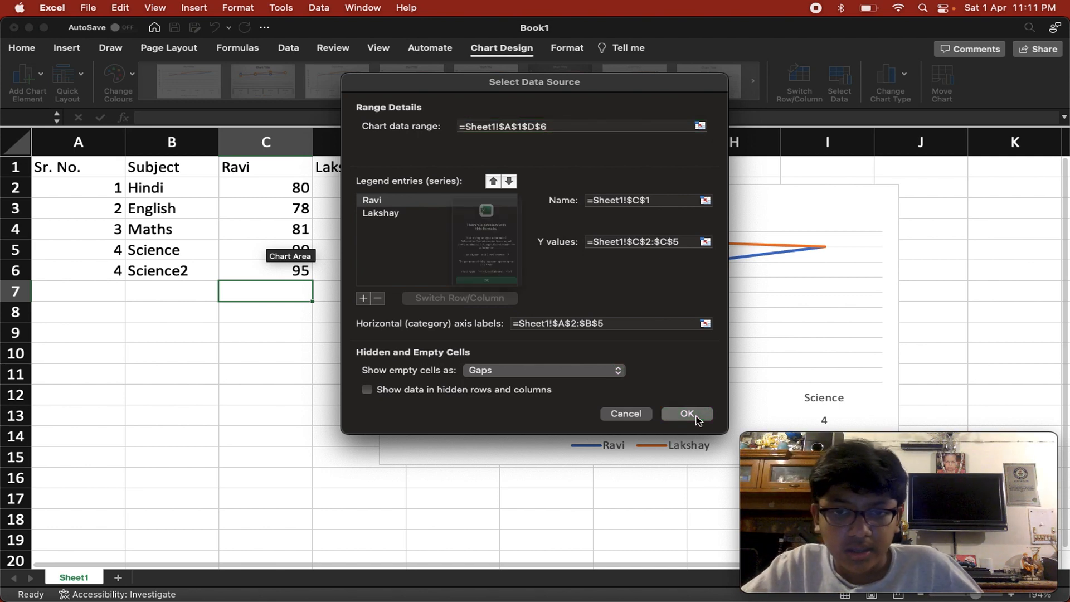
click(497, 344)
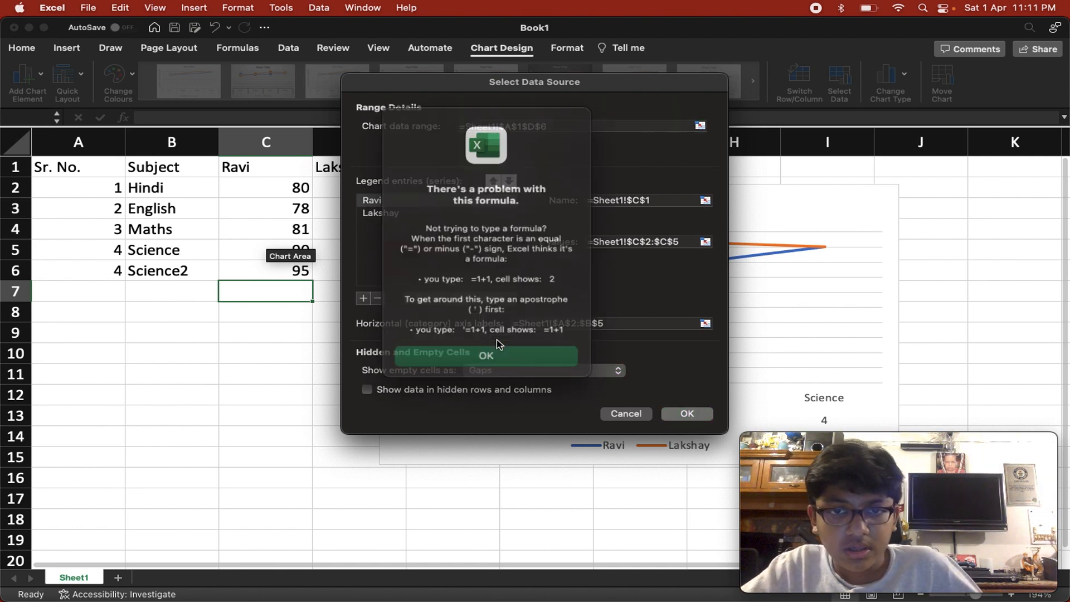
click(510, 347)
click(520, 357)
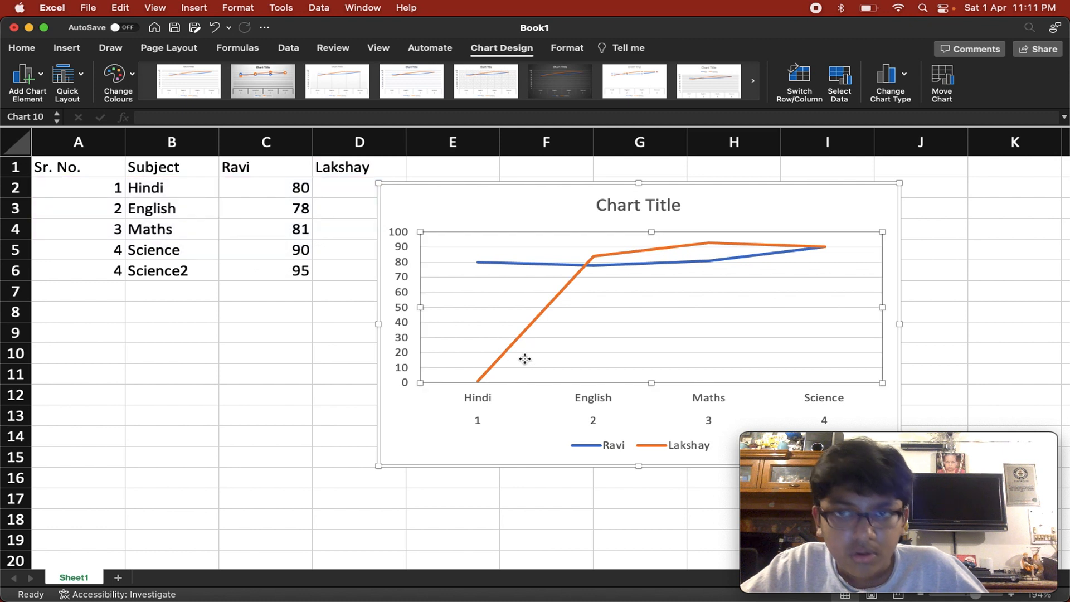
click(836, 94)
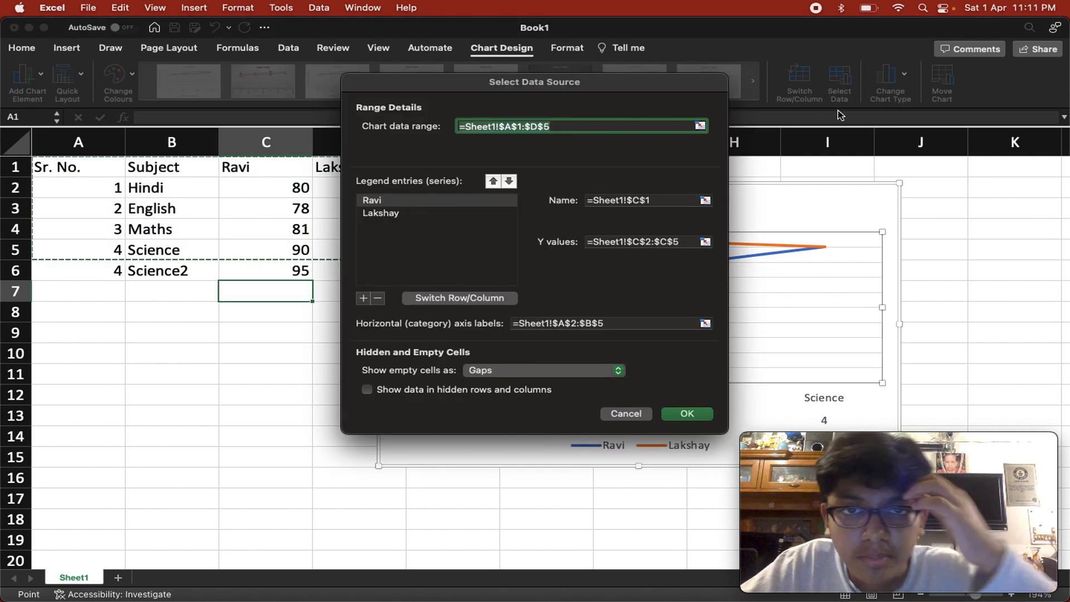
click(575, 127)
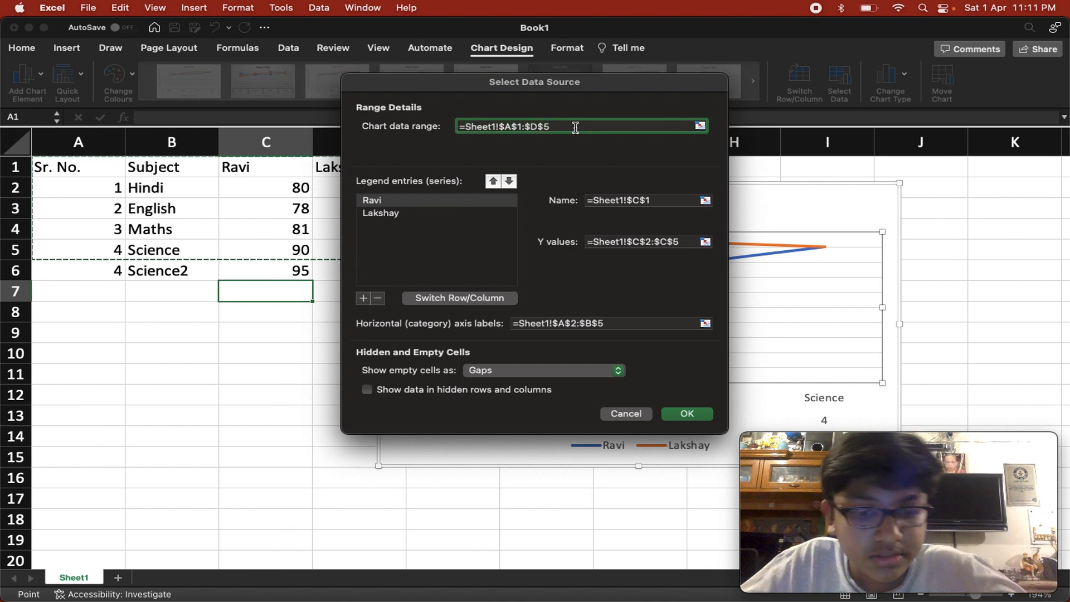
key(BackSpace)
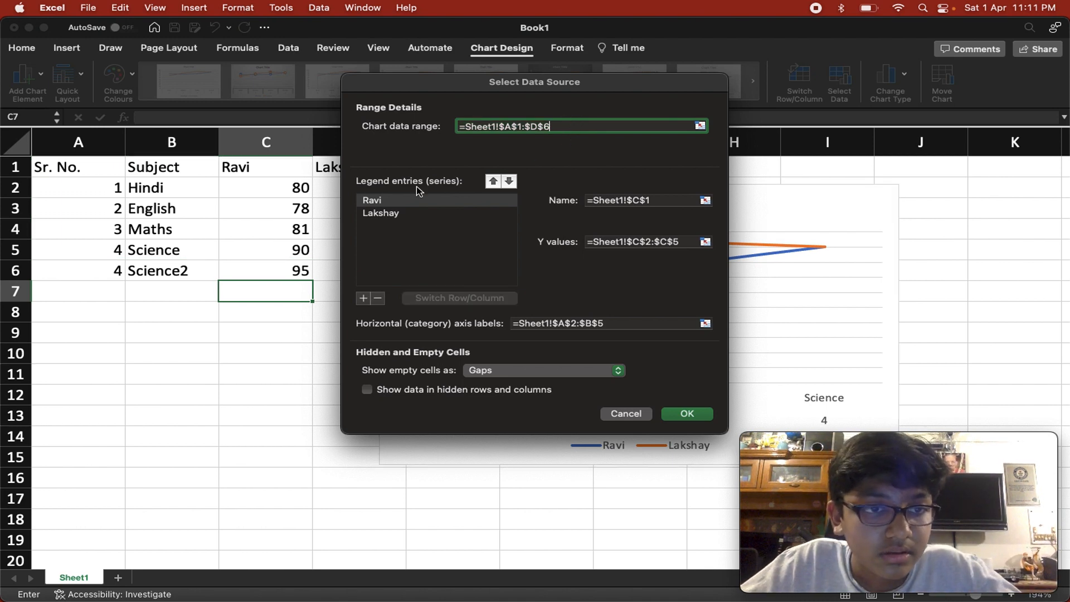
scroll(156, 254, down, 1)
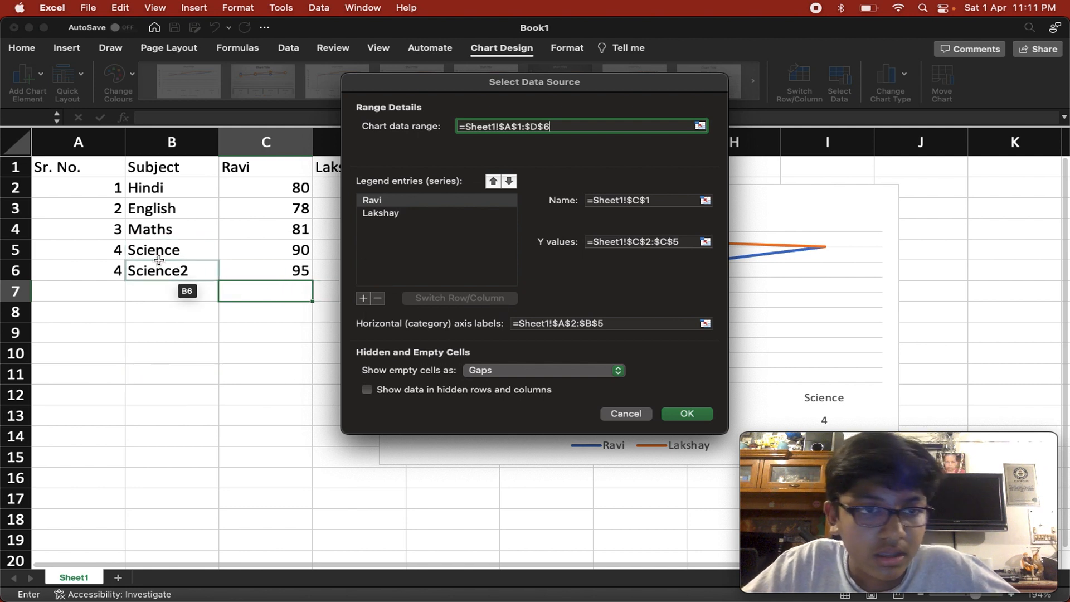
click(111, 271)
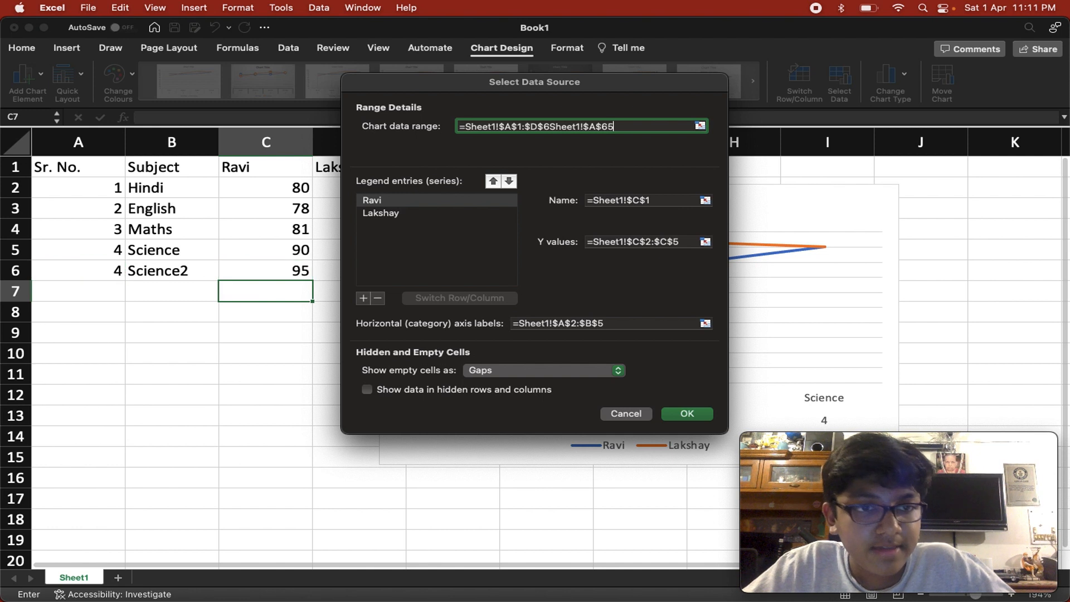
click(101, 273)
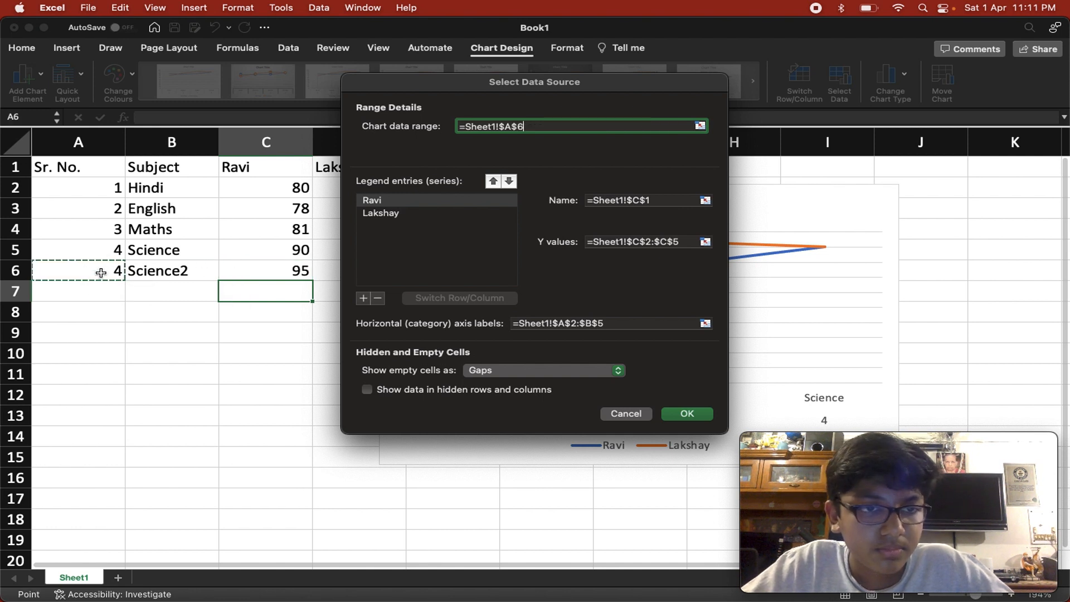
click(626, 413)
Set the Science2 serial number in cell A6 to 5.
click(95, 272)
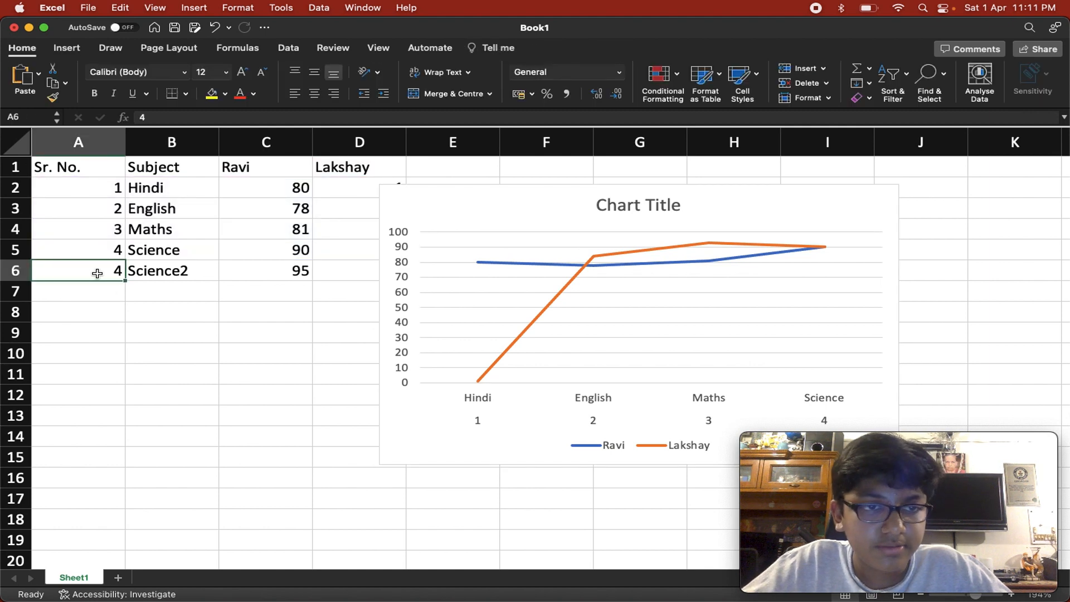
text(5)
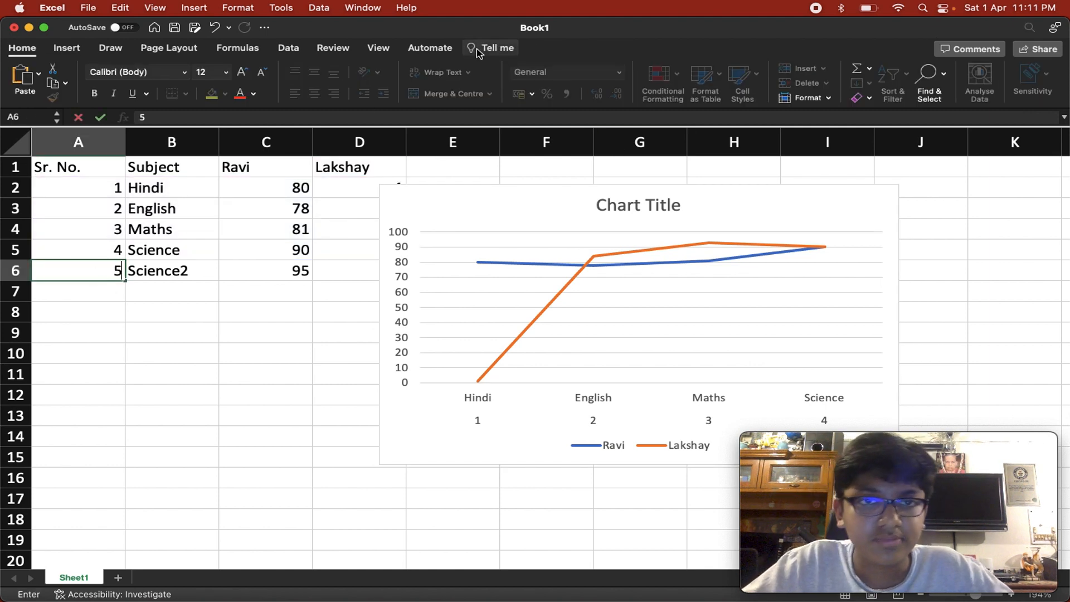
scroll(252, 281, right, 3)
scroll(252, 281, left, 3)
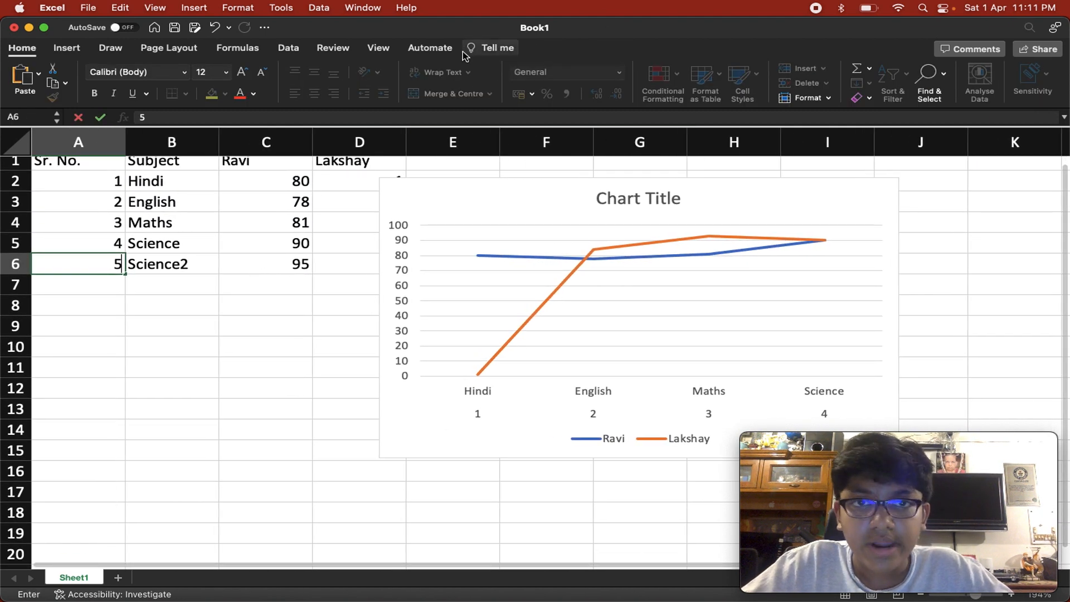
Extend the line chart's data range to include the Science2 row by setting it to =Sheet1!$A$1:$D$6.
click(611, 310)
click(505, 47)
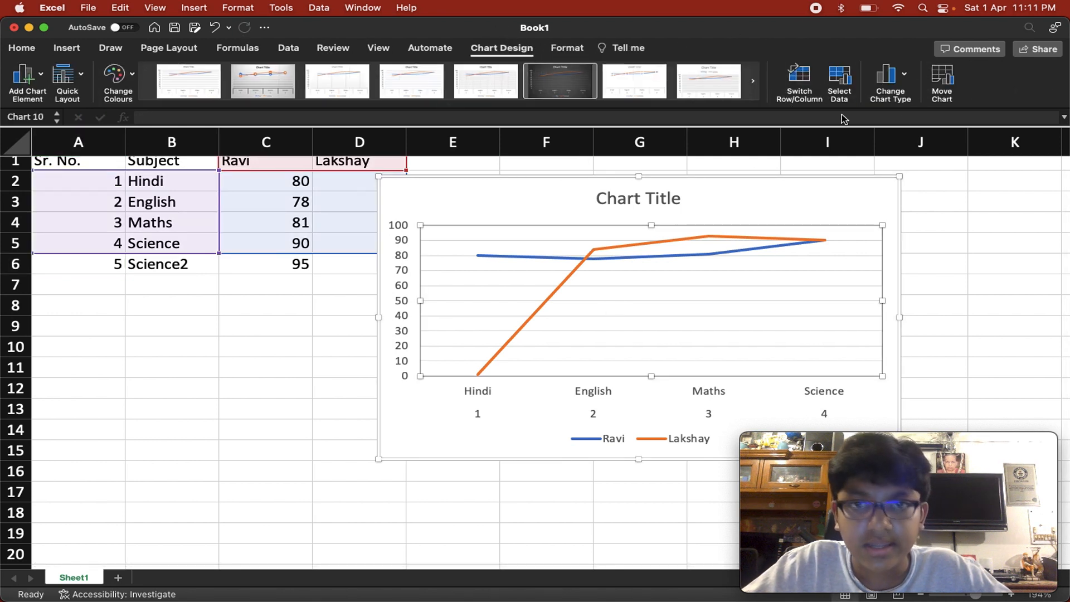
click(833, 84)
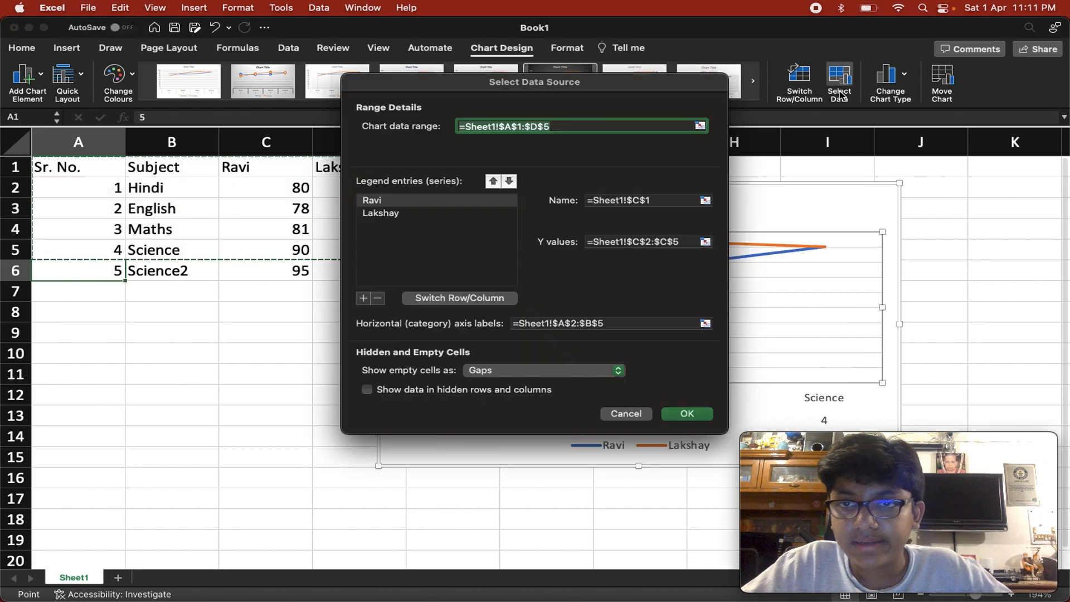
click(599, 126)
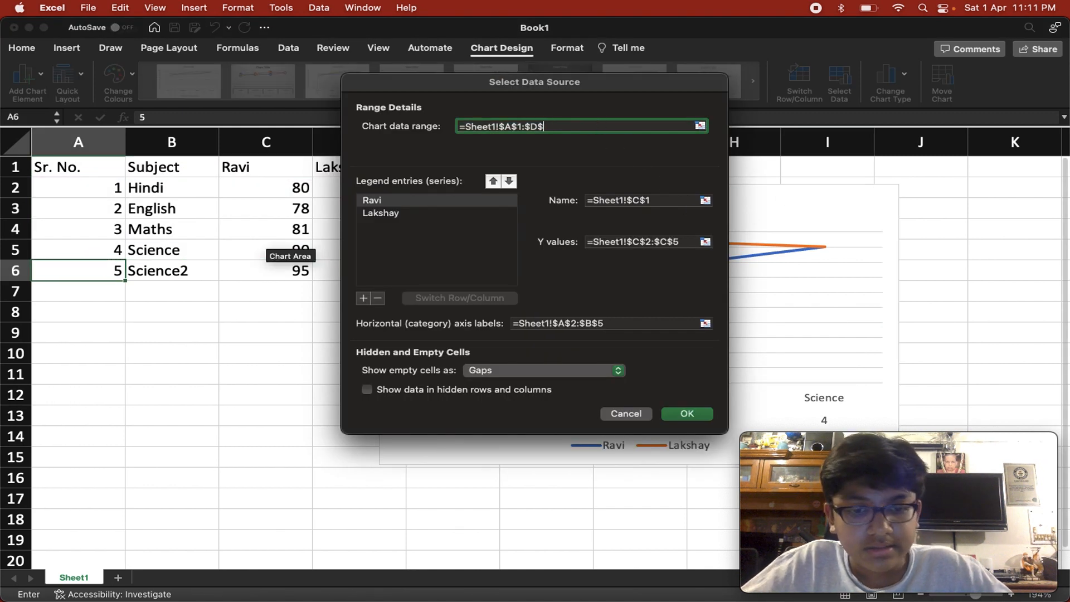
key(BackSpace)
text(6)
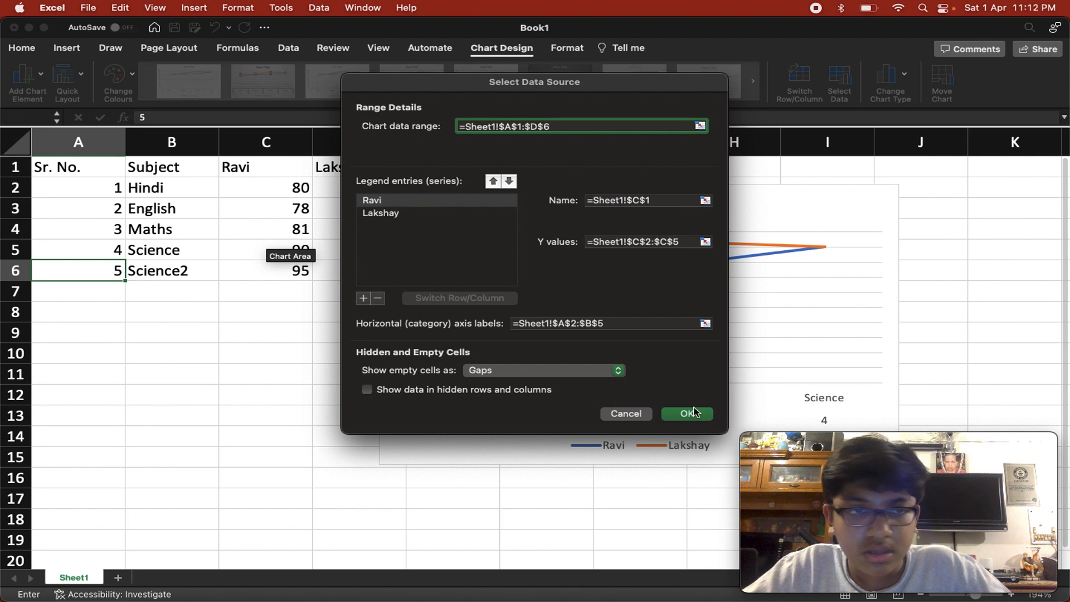
click(691, 411)
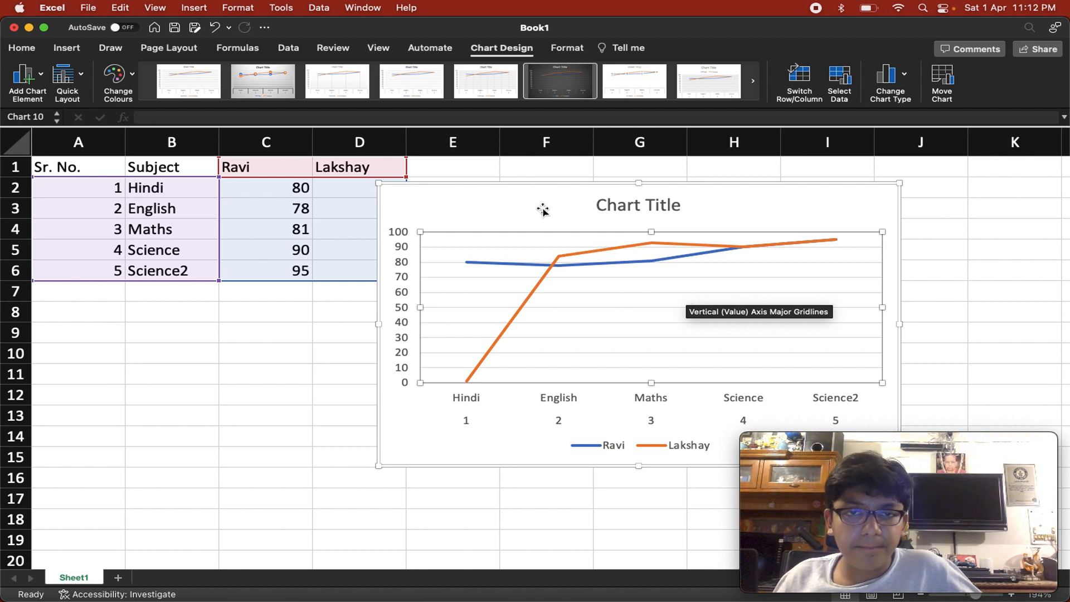
Move the line chart over the marks table and enlarge it to about 3.73" high and 5.96" wide.
click(507, 206)
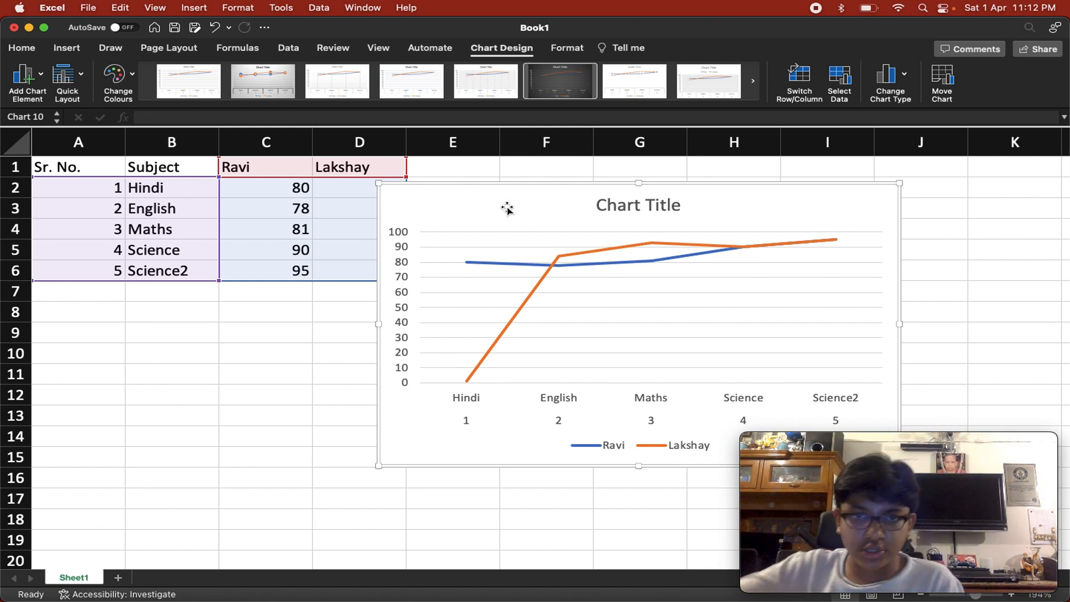
drag(501, 208, 235, 266)
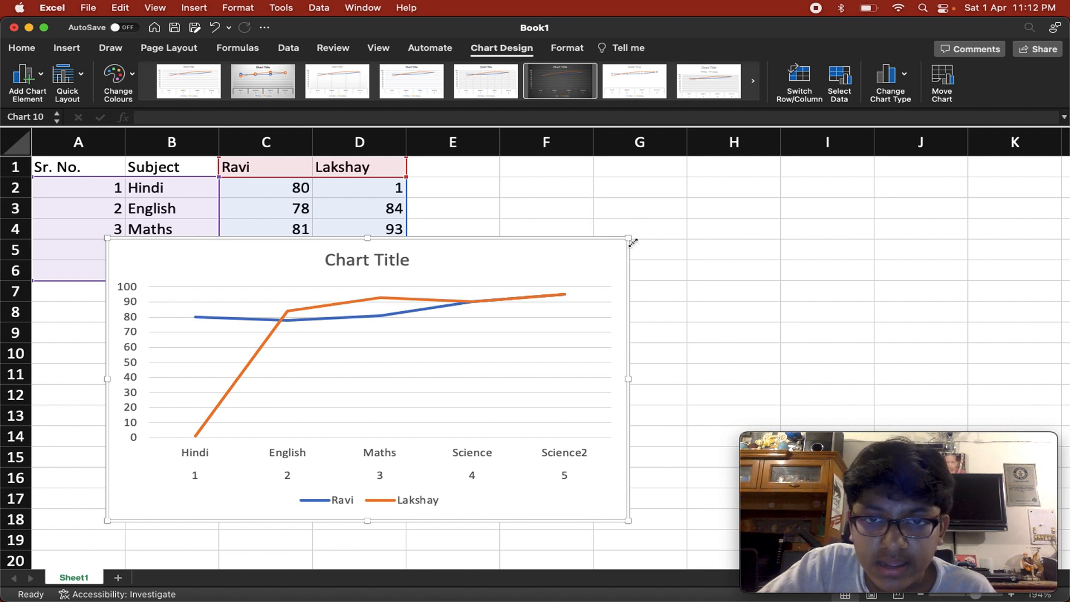
drag(630, 240, 728, 170)
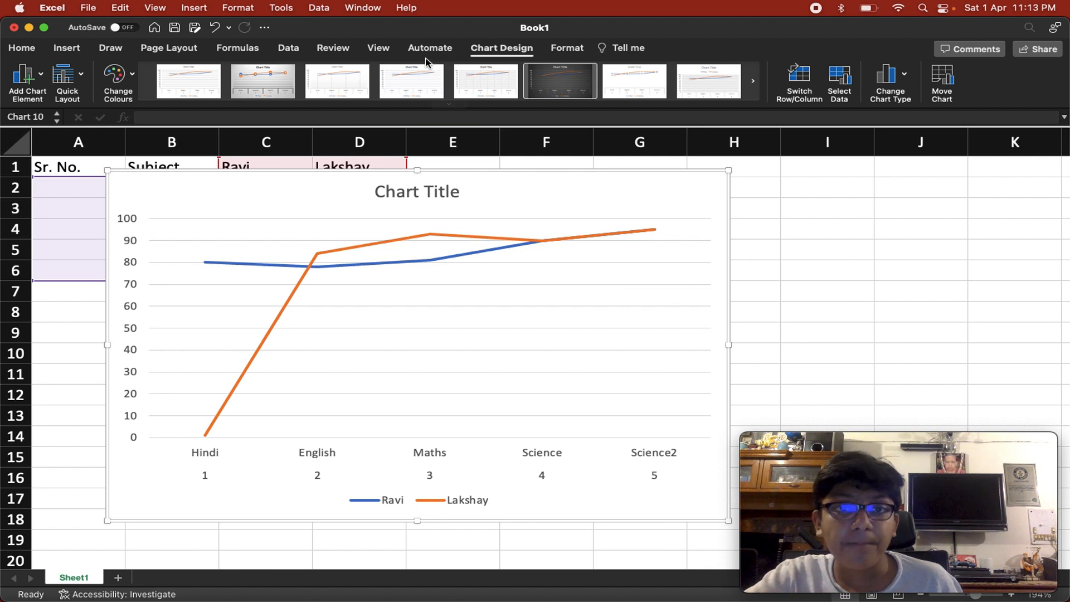
Show the chart's Selection Pane and its Format Chart Area options.
click(461, 452)
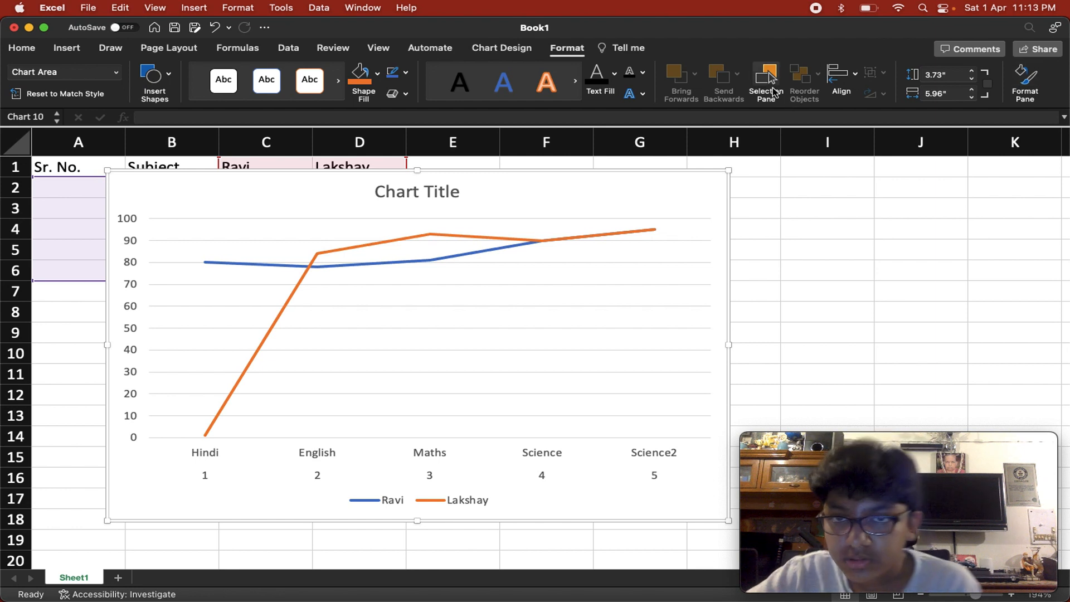
click(766, 83)
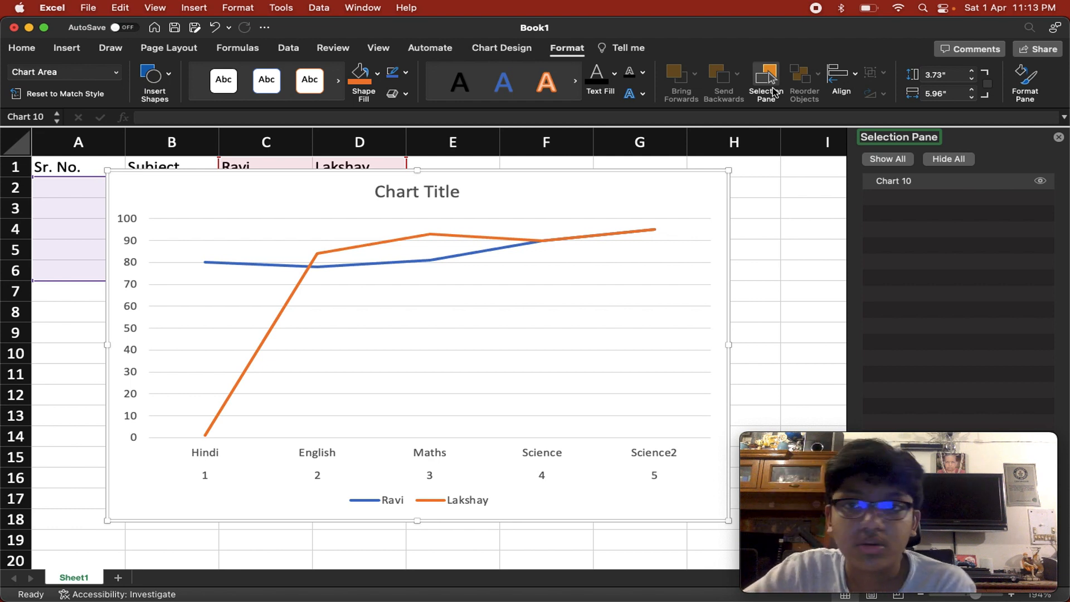
click(773, 92)
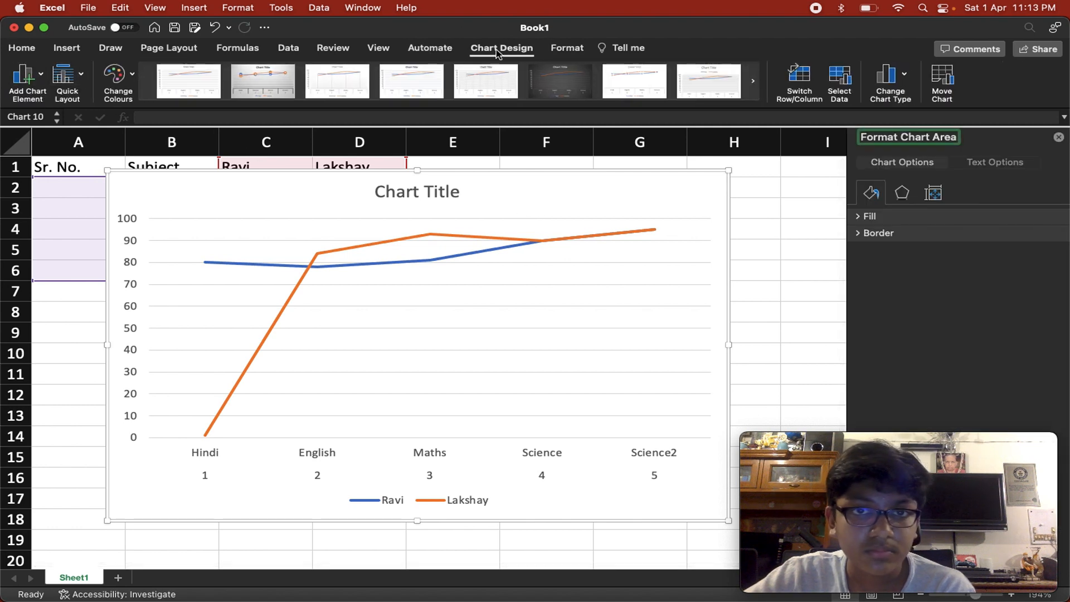
click(551, 53)
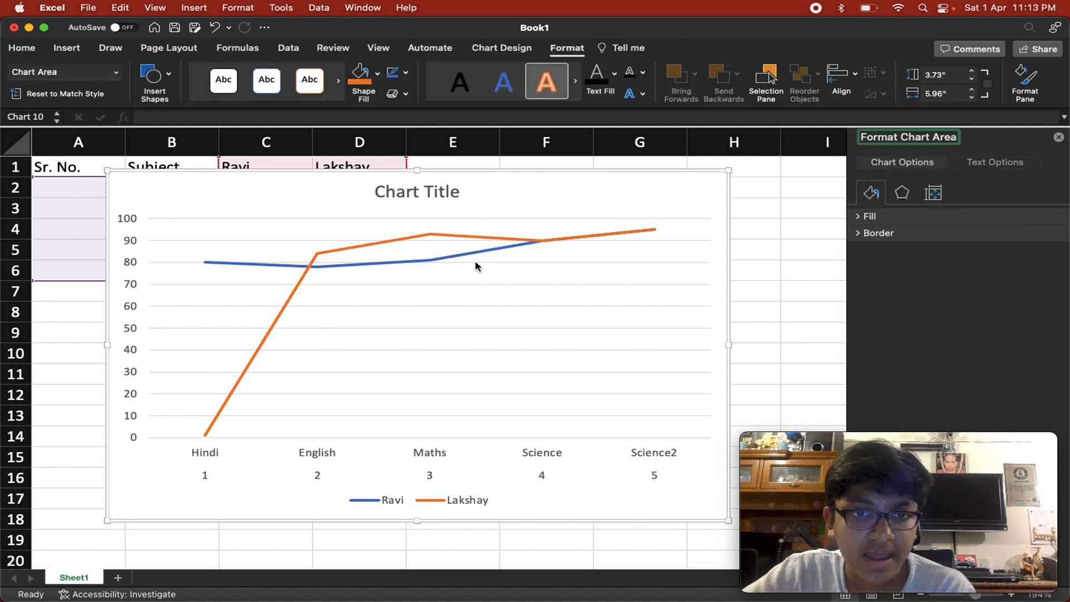
click(455, 301)
click(211, 192)
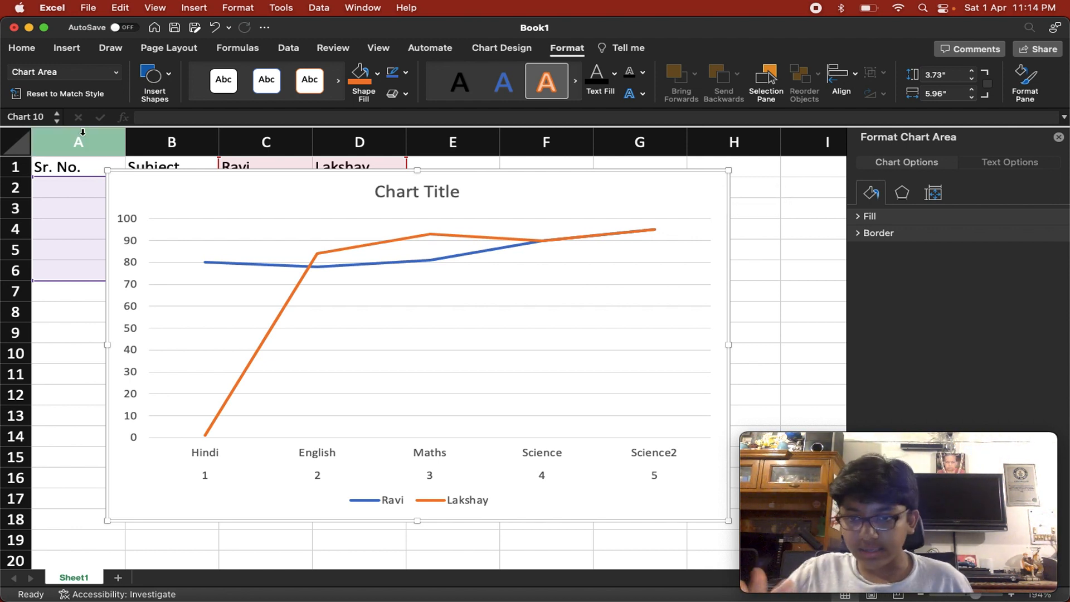
Fill the line chart's area with a solid light orange colour and close the chart area formatting options.
click(1027, 92)
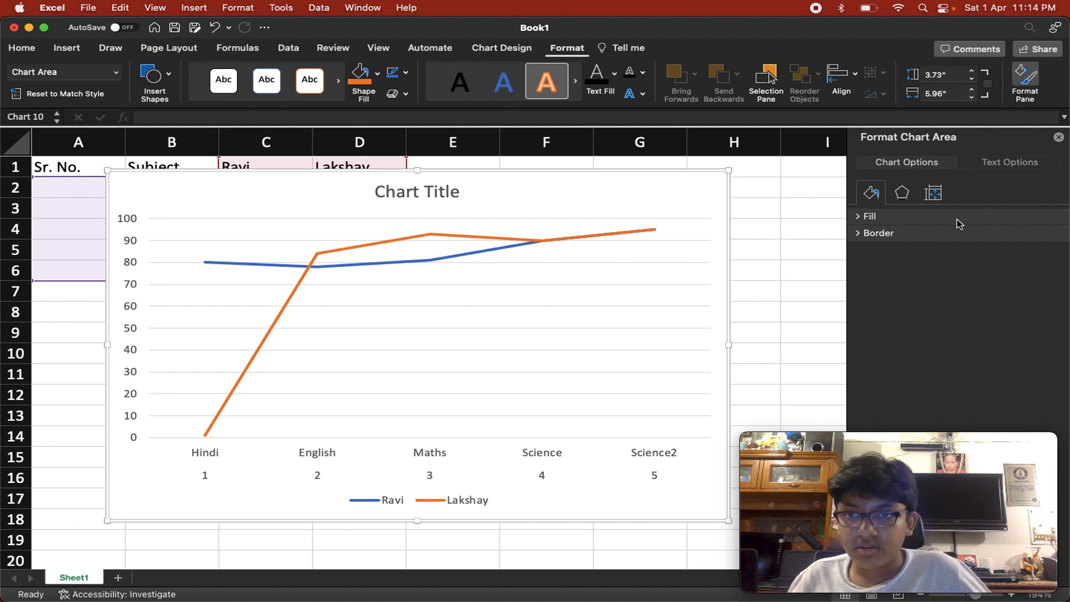
click(869, 218)
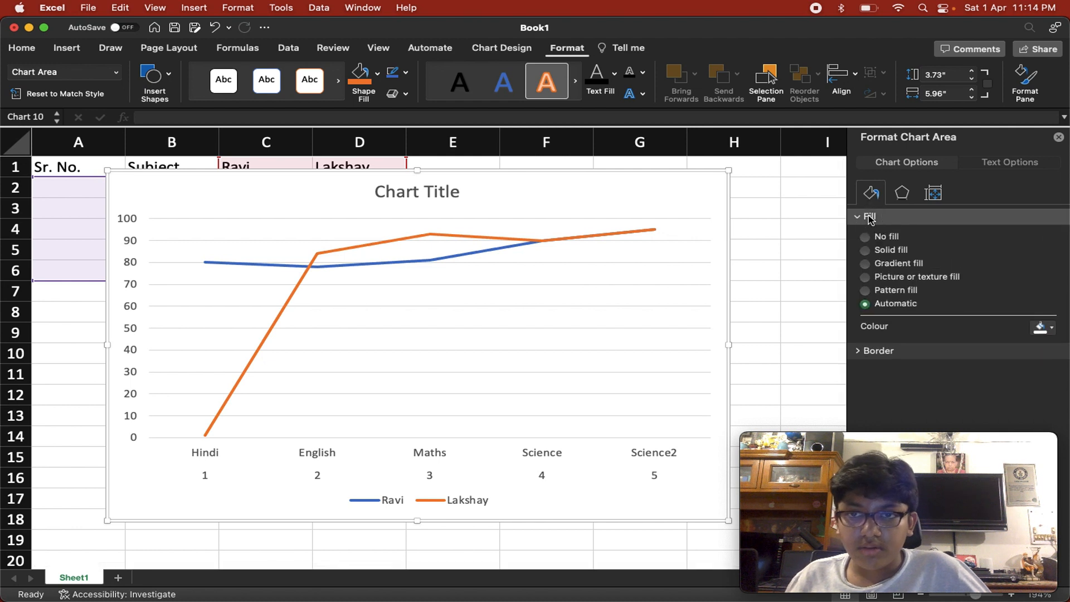
click(1051, 329)
click(1001, 391)
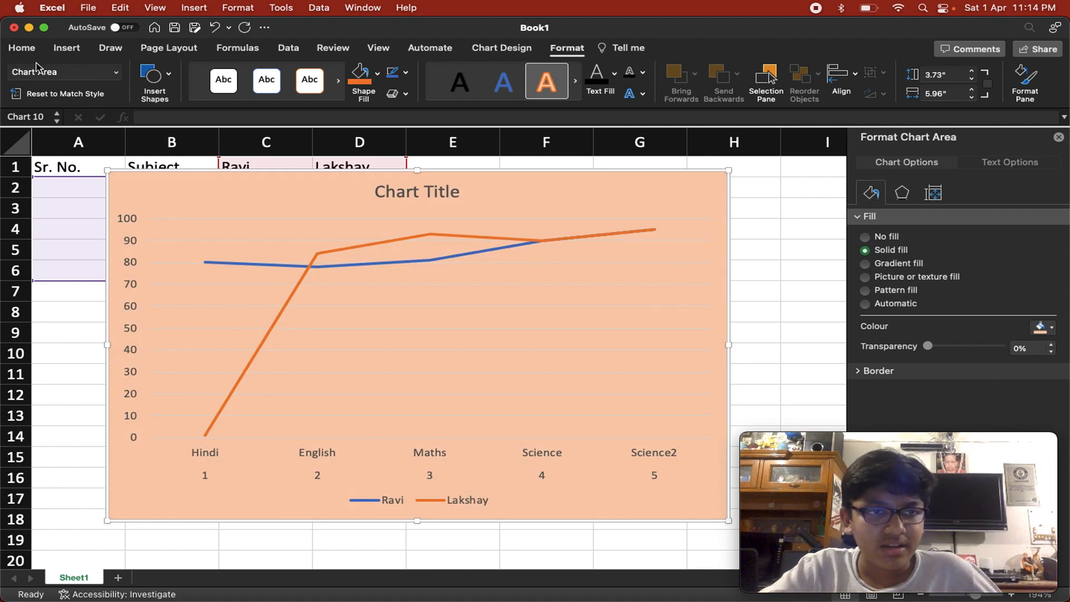
click(529, 48)
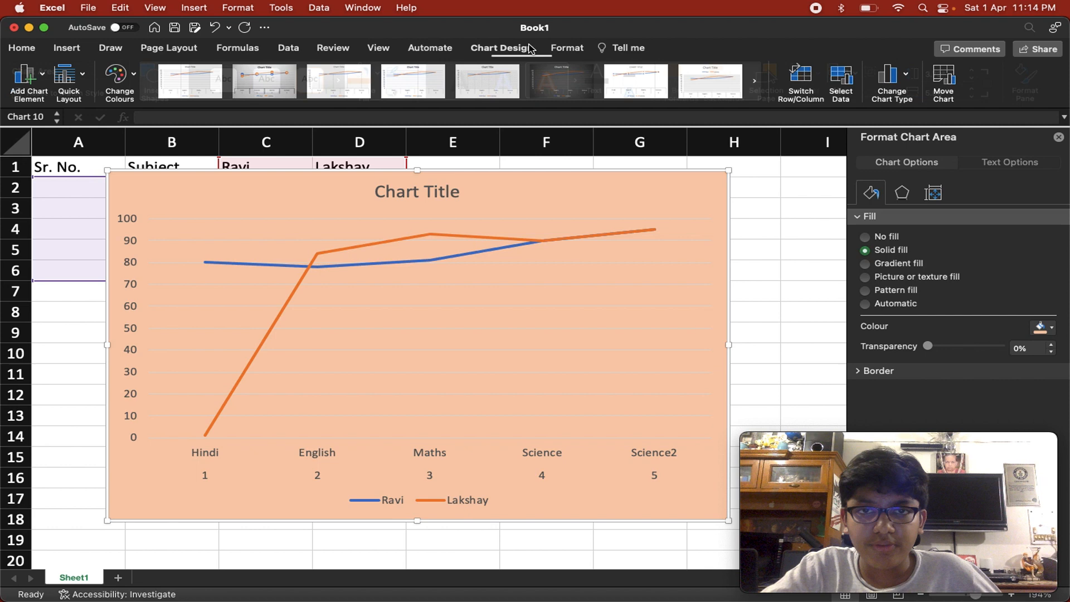
click(569, 50)
click(1058, 139)
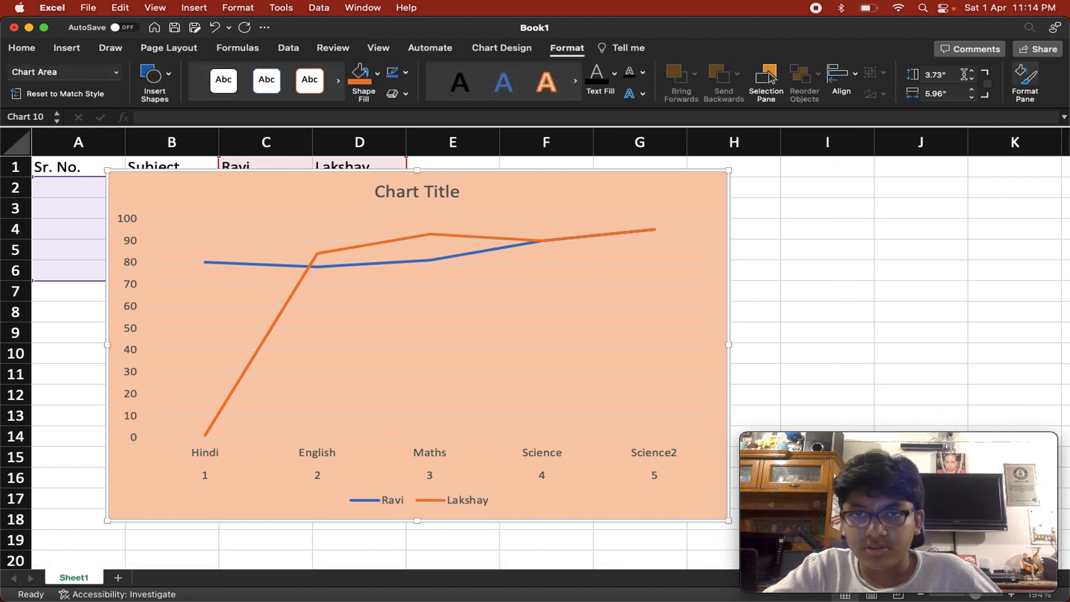
Reopen the Selection Pane and the Format Pane to review the options for the orange chart.
click(501, 48)
click(570, 49)
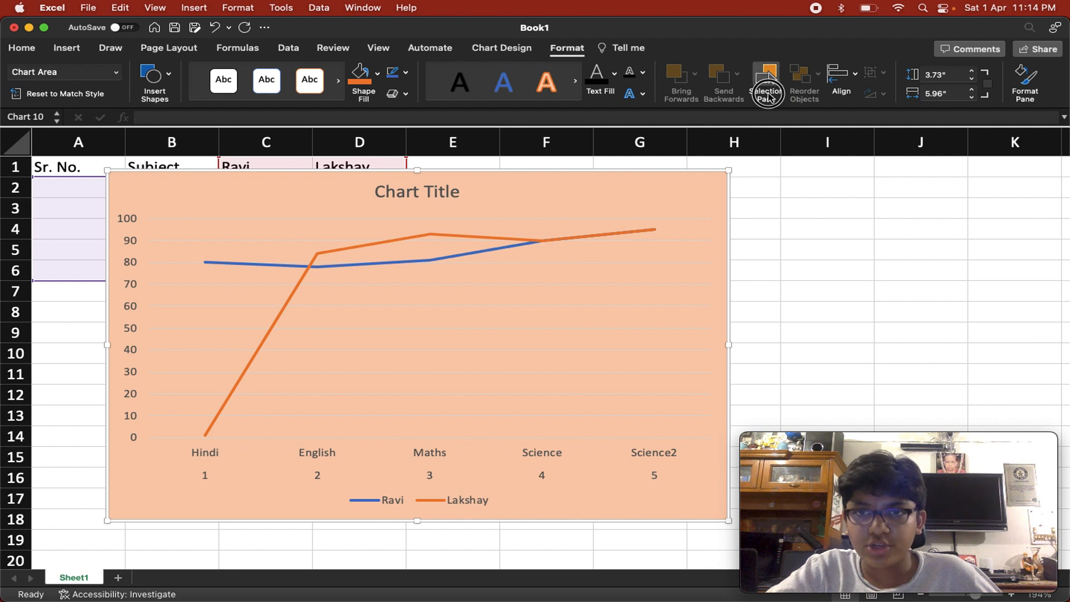
click(766, 89)
click(1036, 89)
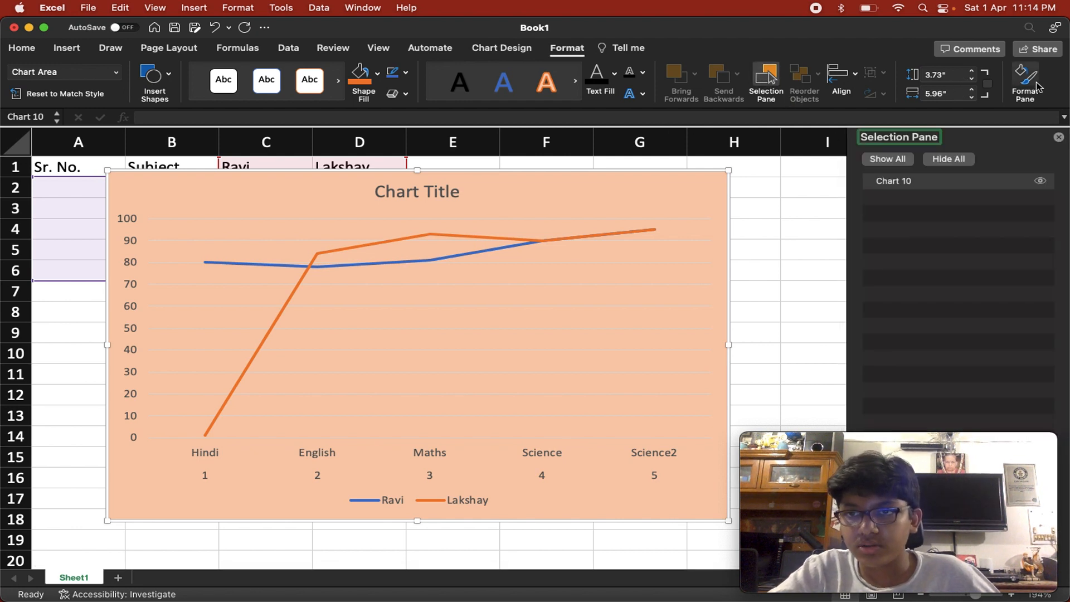